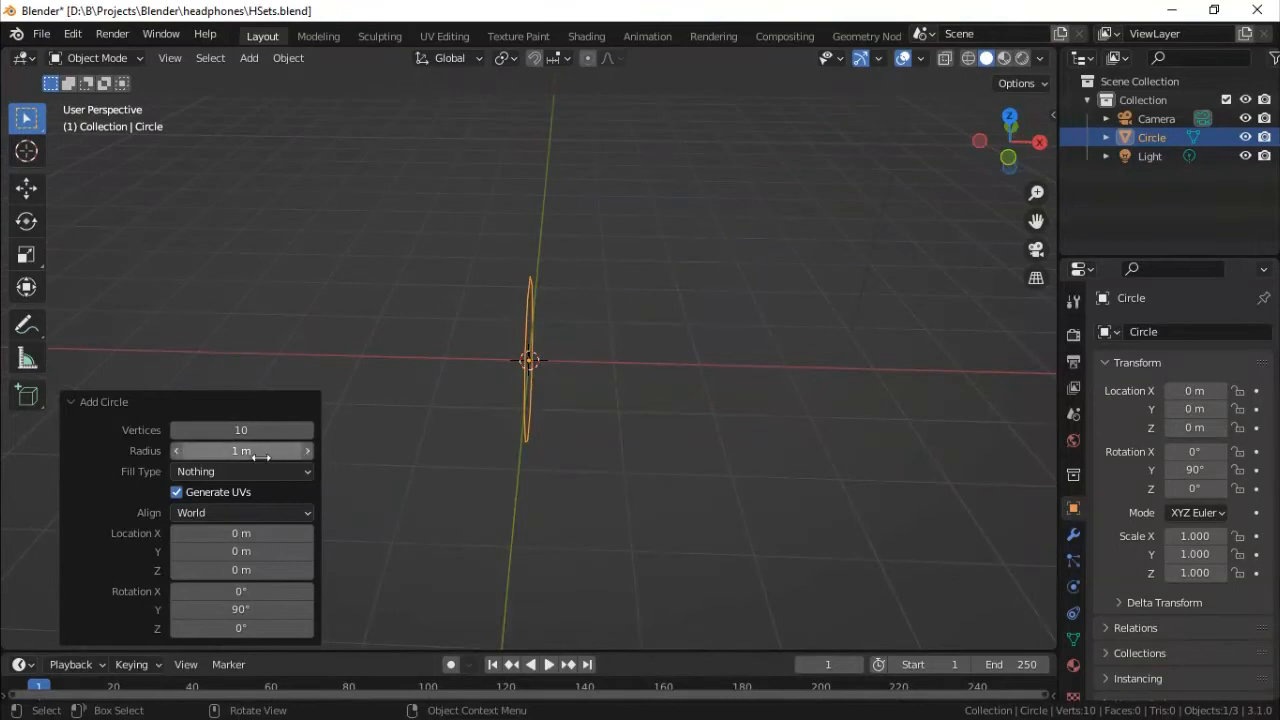
# Set the new circle's radius to 0.5 m and move it 1 m up along the Z axis.
pyautogui.click(262, 453)
pyautogui.write('0.5')
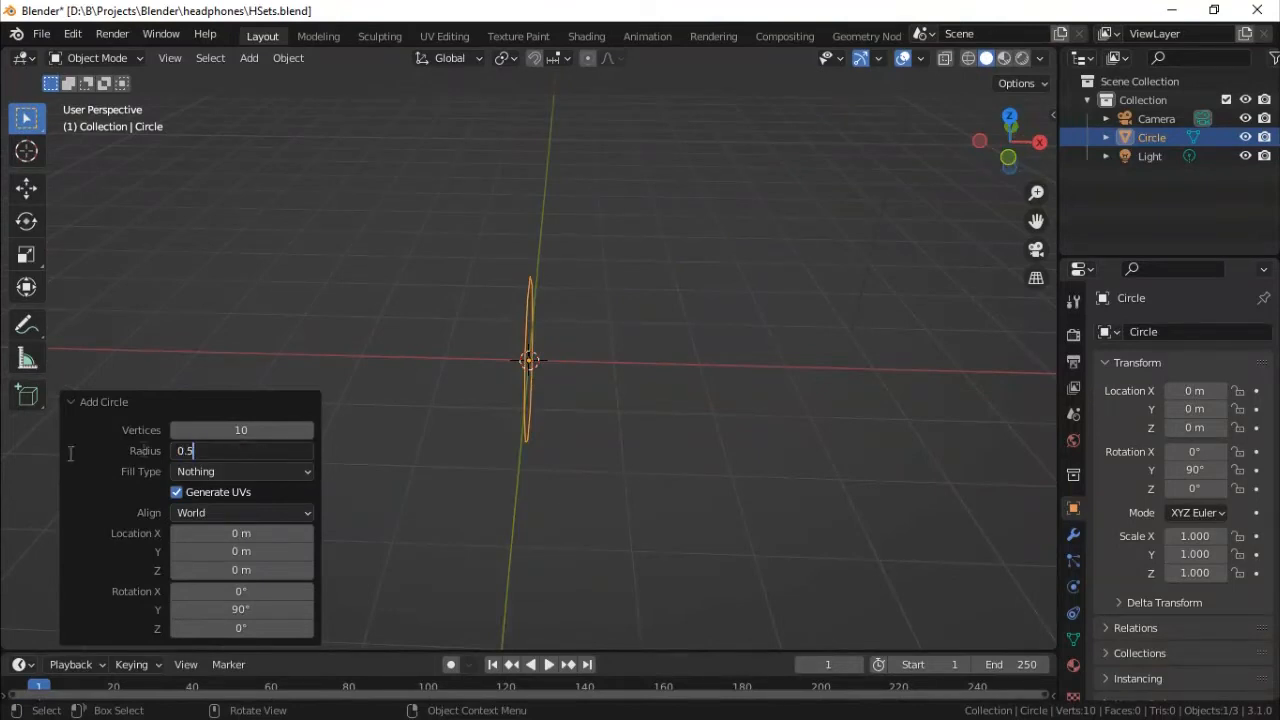
pyautogui.press('Return')
pyautogui.moveTo(716, 456); pyautogui.dragTo(640, 451, button='middle')
pyautogui.write('gz1')
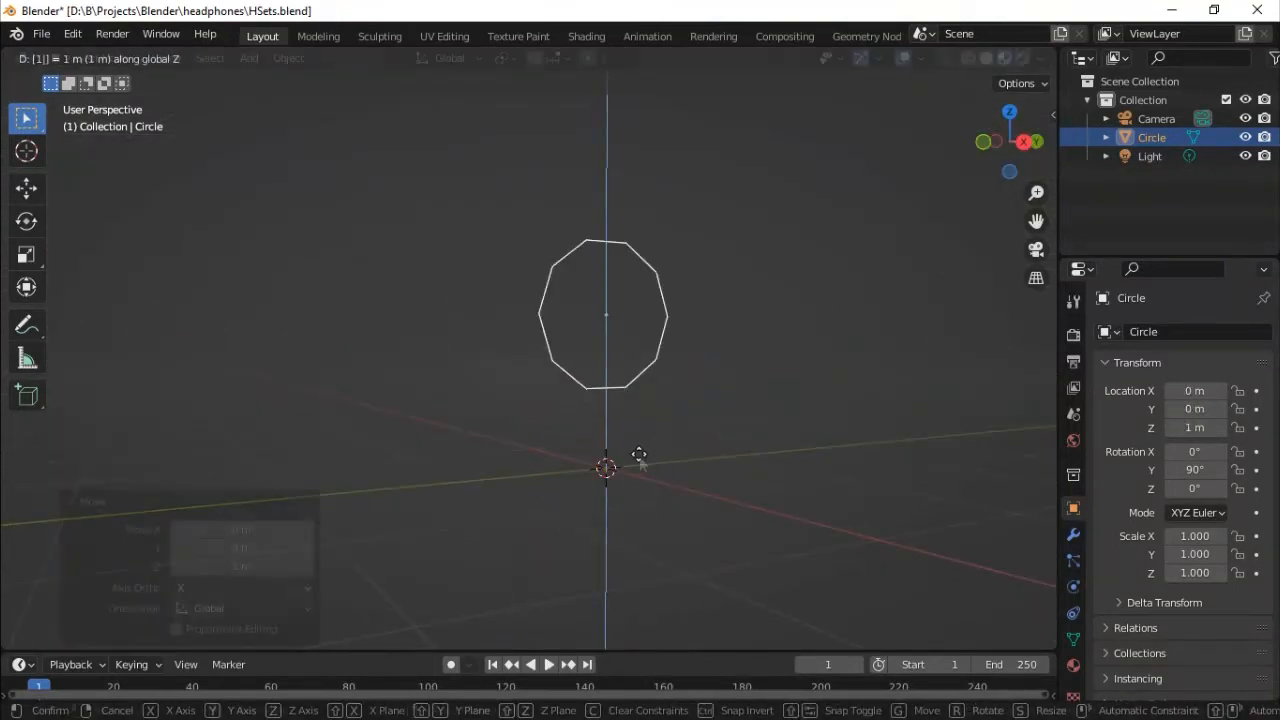
pyautogui.press('Return')
# In Edit Mode, fill the circle with a face and extrude it about 0.06 m along its normal.
pyautogui.press('Tab')
pyautogui.moveTo(583, 406); pyautogui.dragTo(734, 389, button='middle')
pyautogui.press('f')
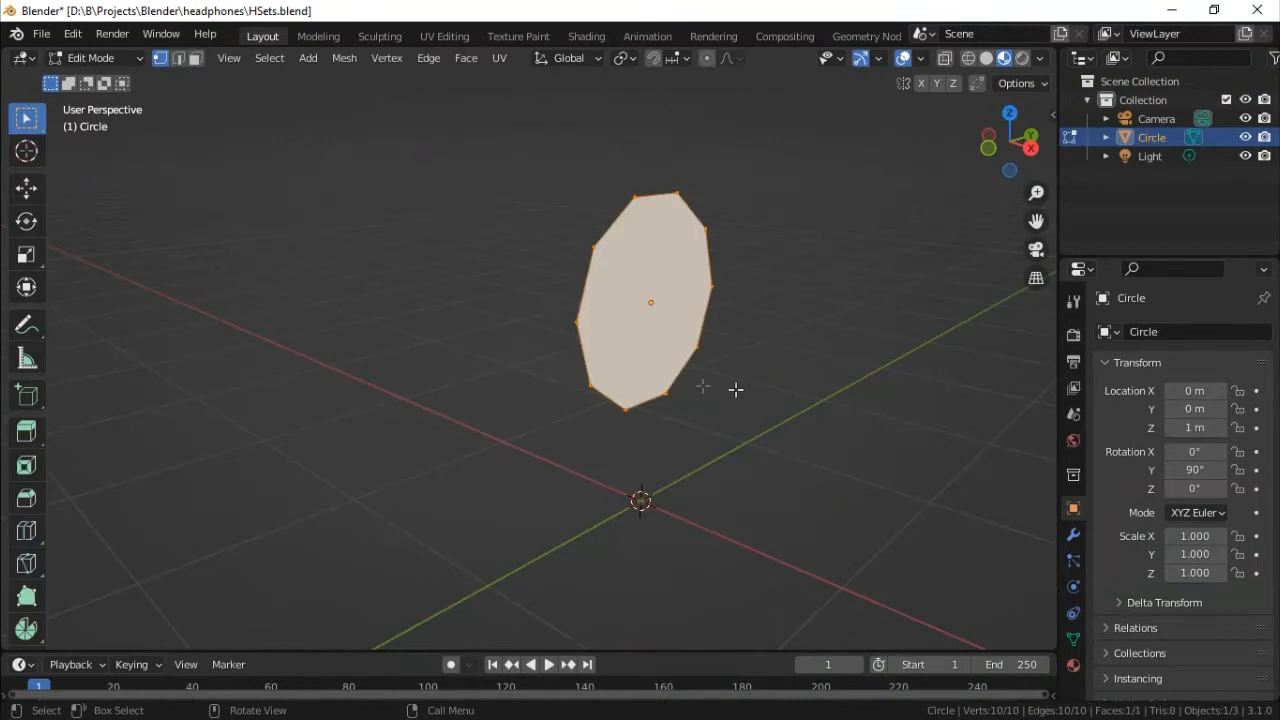
pyautogui.press('e')
pyautogui.click(626, 346)
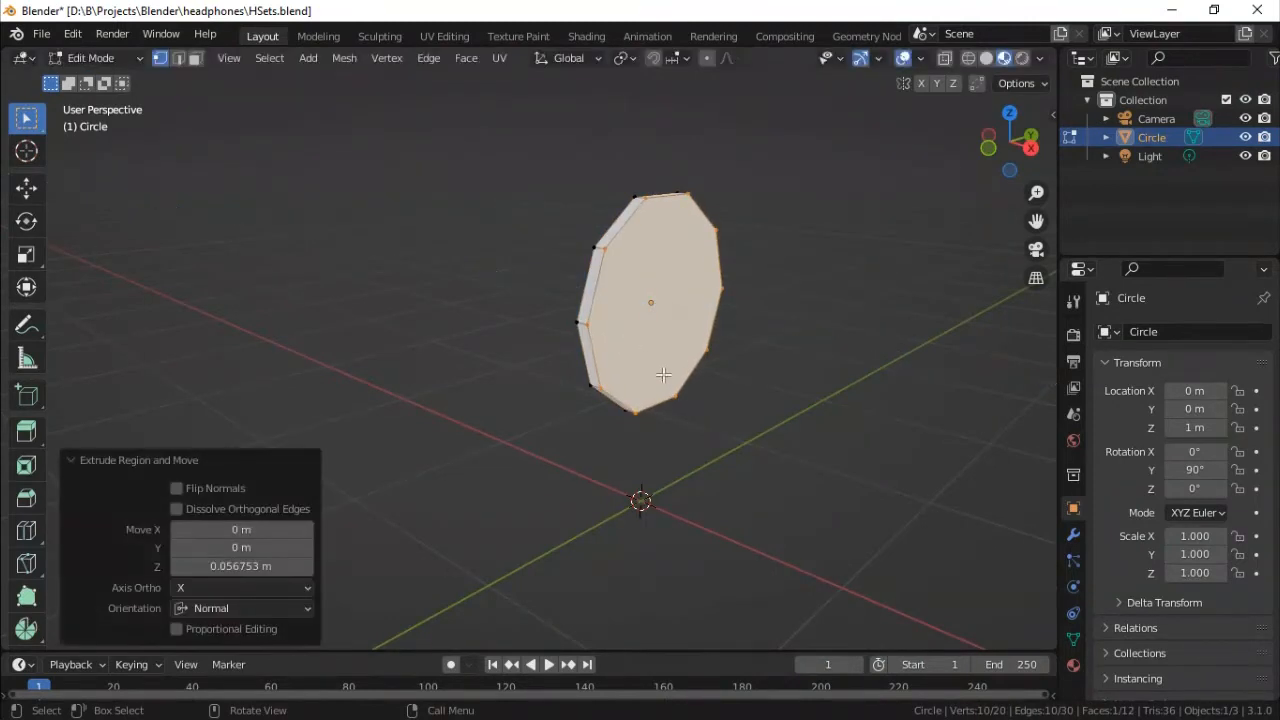
# Shrink the front face slightly and extrude it twice more, the last time by about 0.1 m with the end widened.
pyautogui.press('s')
pyautogui.click(660, 366)
pyautogui.press('e')
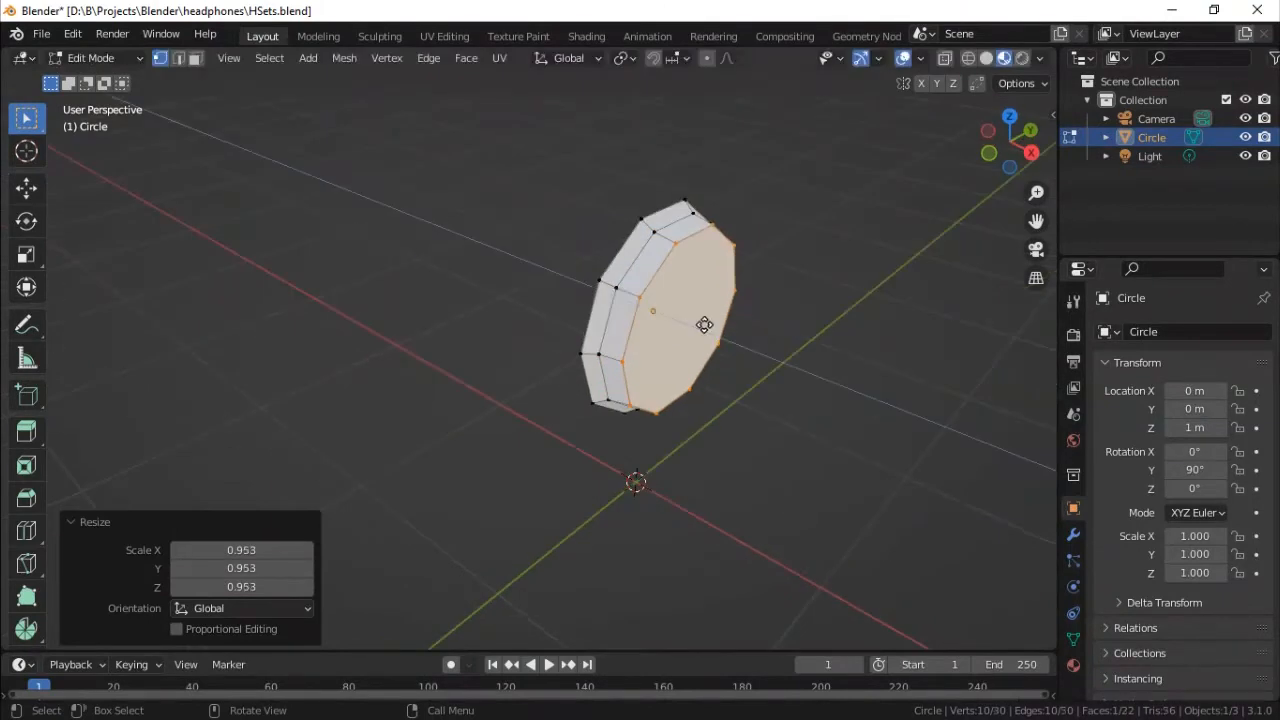
pyautogui.press('e')
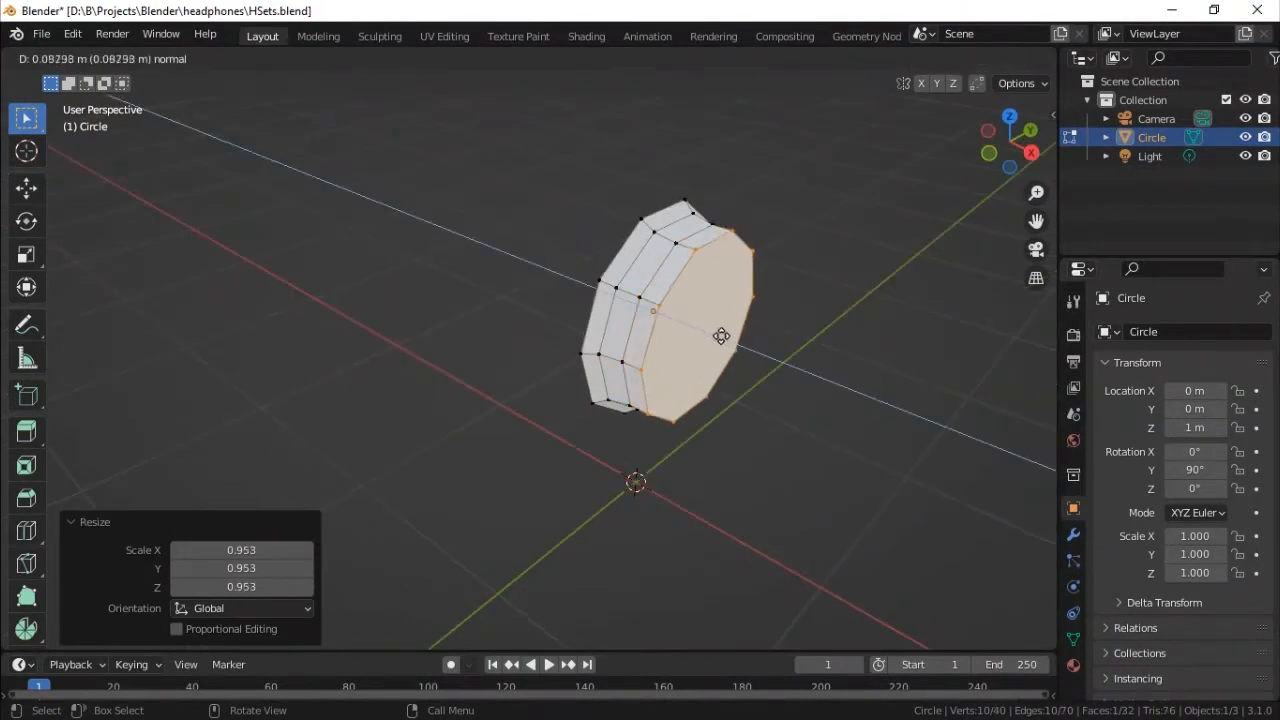
pyautogui.click(723, 337)
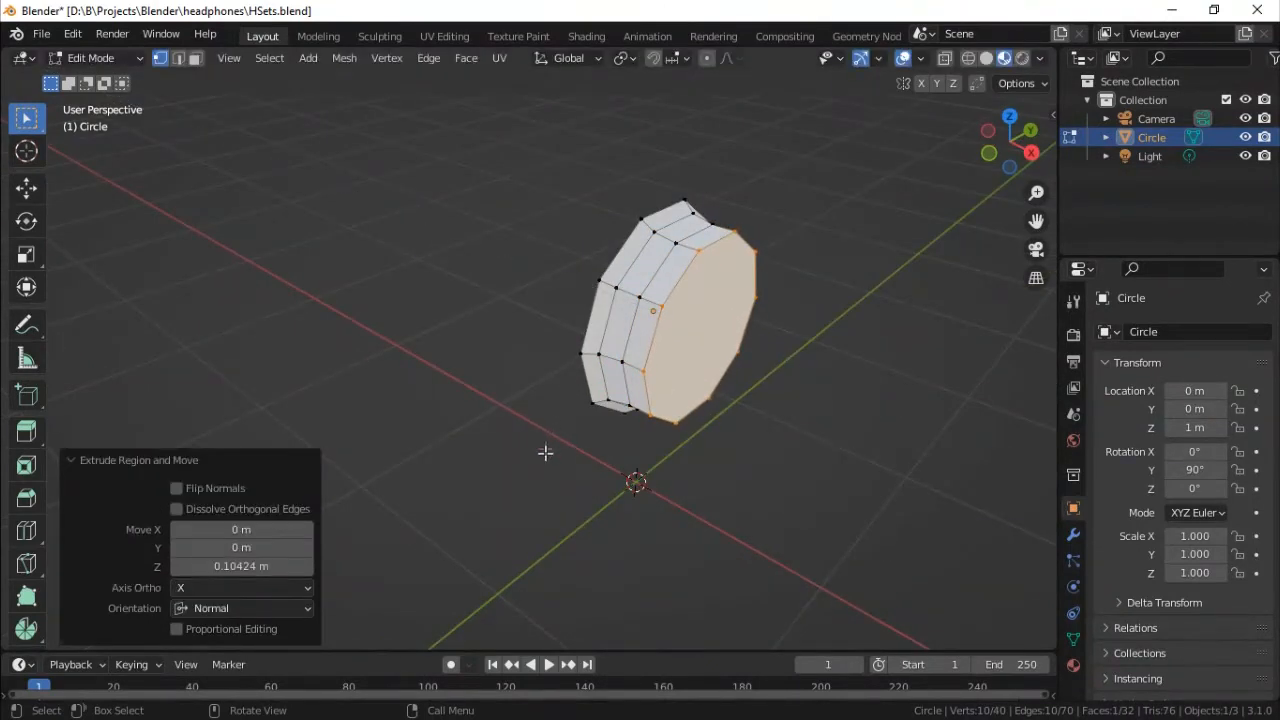
pyautogui.press('s')
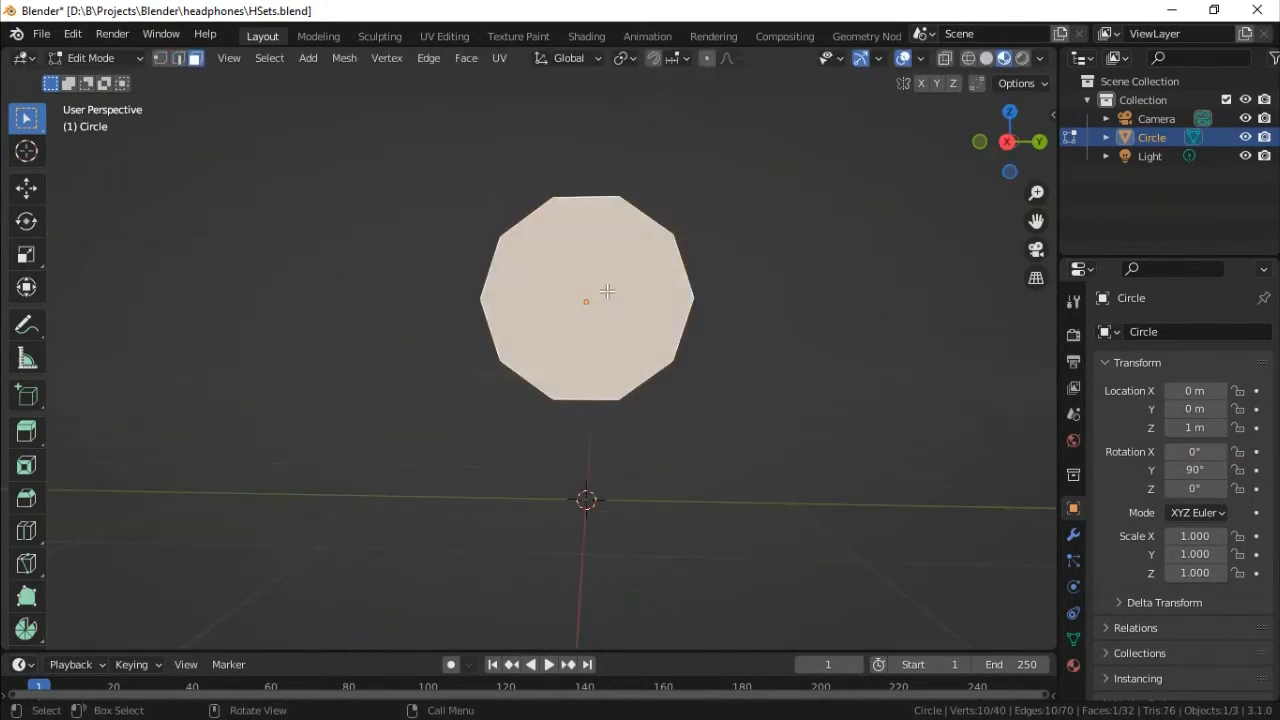
# Delete the front cap face and extrude the open rim about 0.04 m along X, scaling it to 1.298.
pyautogui.press('x')
pyautogui.click(604, 293)
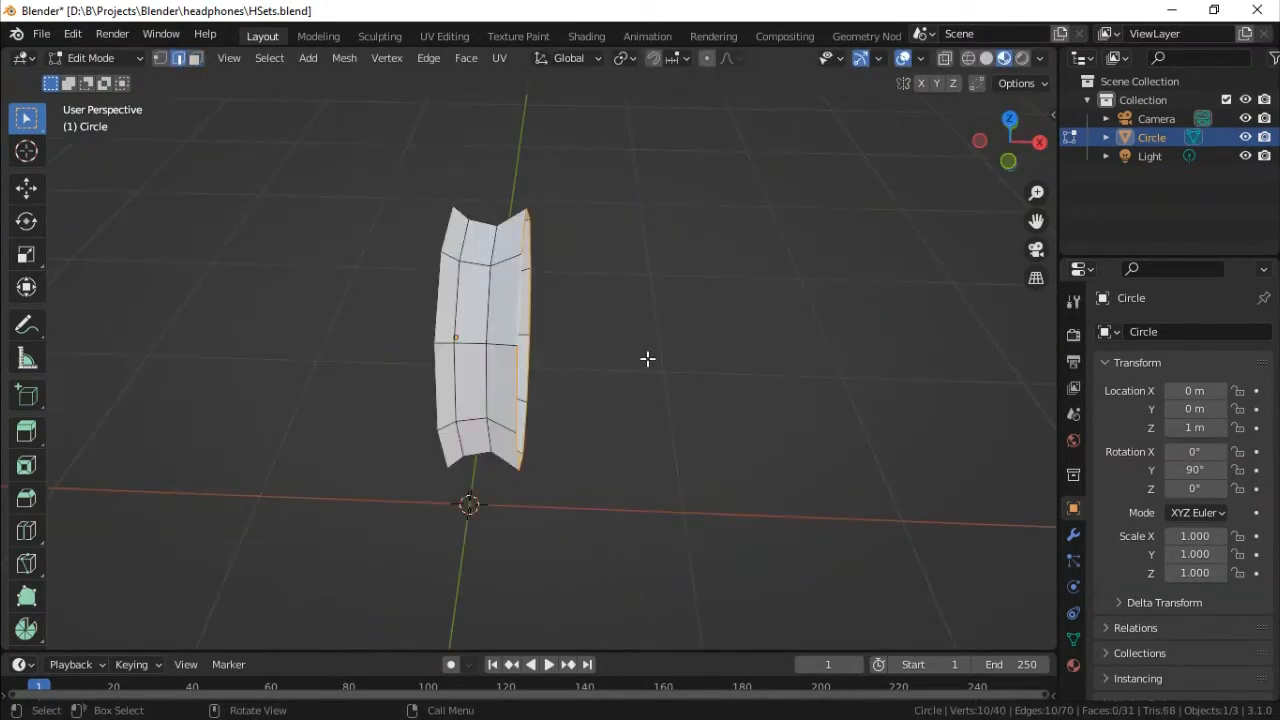
pyautogui.press('e')
pyautogui.press('x')
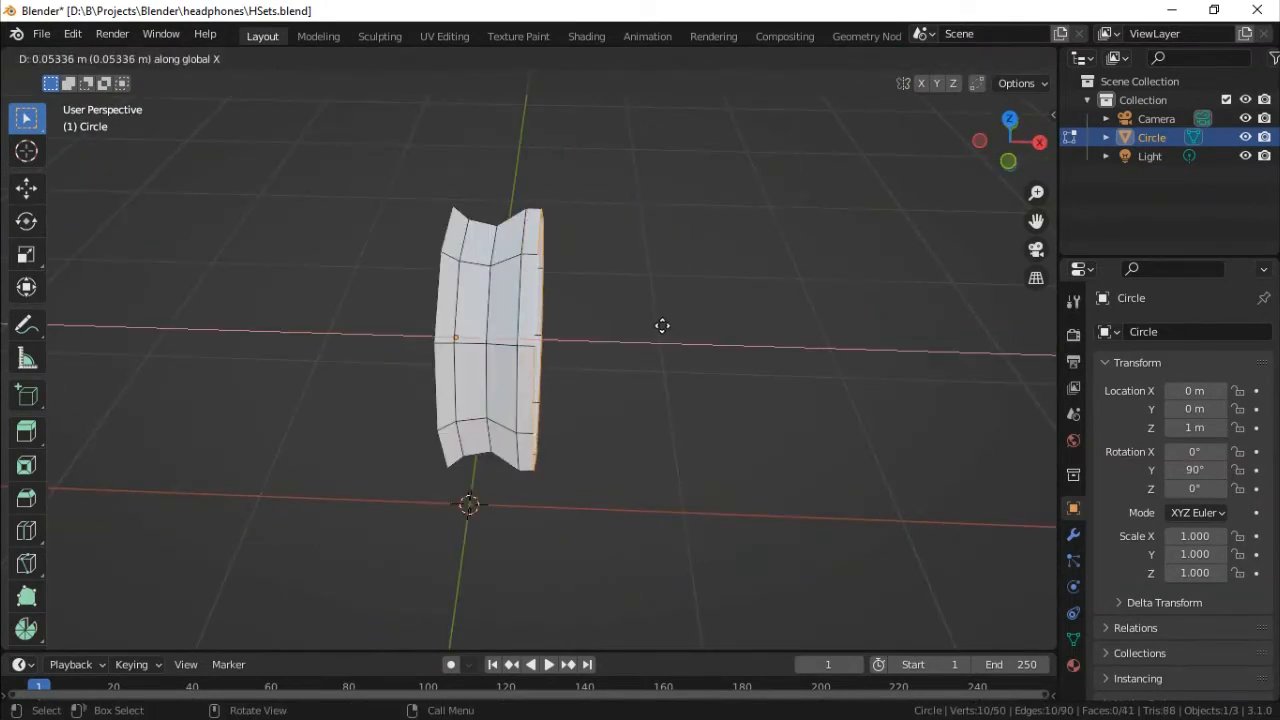
pyautogui.click(660, 326)
pyautogui.press('s')
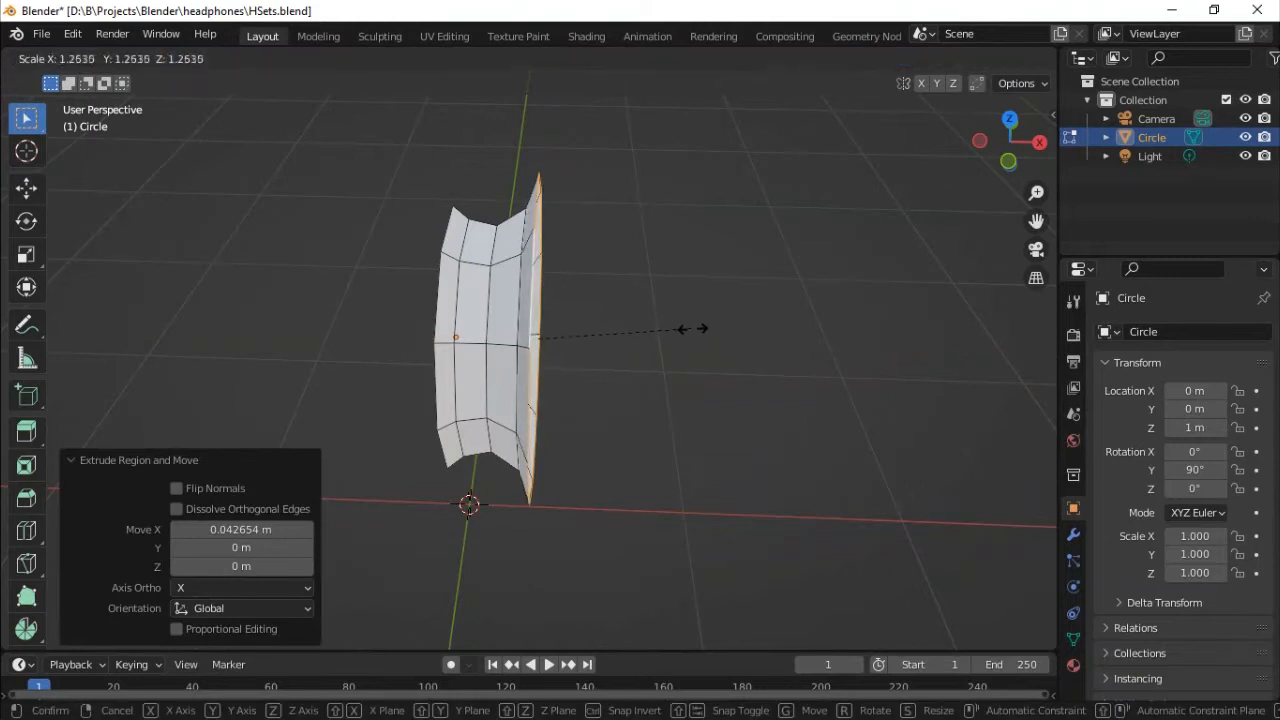
pyautogui.click(689, 309)
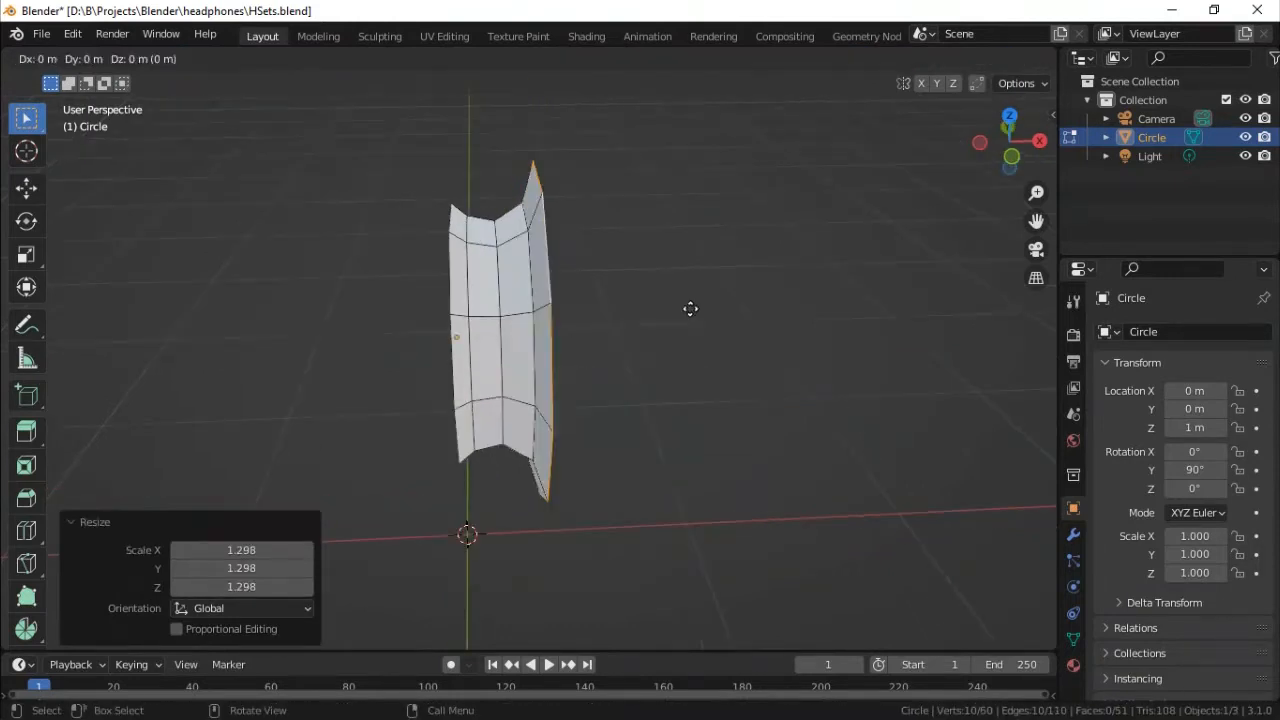
# Extrude the widened rim back about 0.04 m along negative X and scale it to 1.171.
pyautogui.press('e')
pyautogui.press('x')
pyautogui.click(680, 306)
pyautogui.press('s')
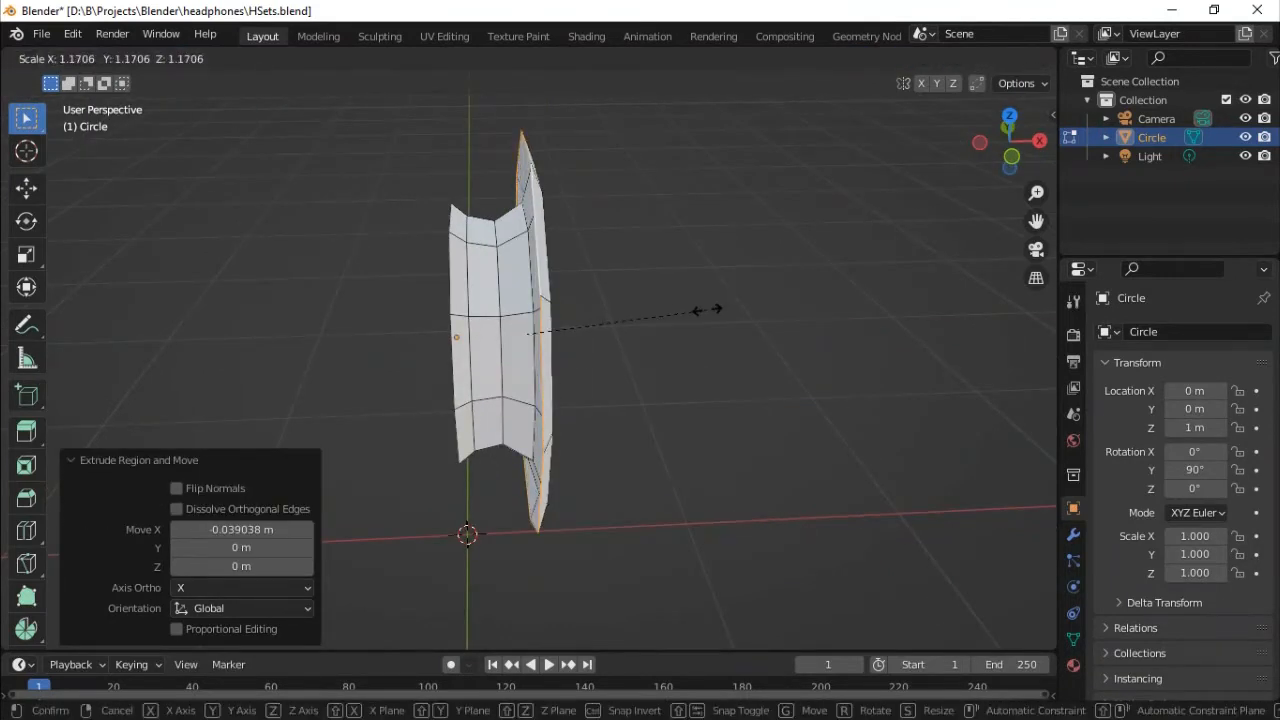
pyautogui.click(712, 309)
# Extrude the outer rim about 0.14 m along negative X and scale it to 1.094.
pyautogui.press('e')
pyautogui.press('x')
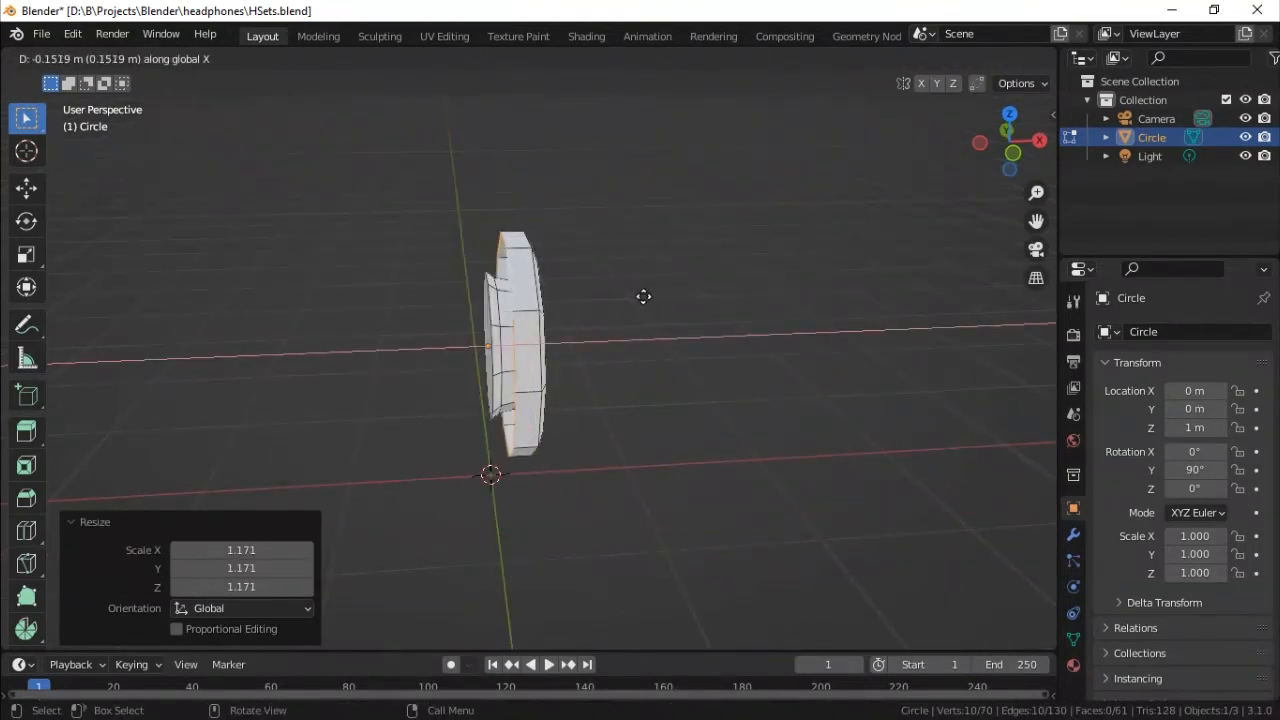
pyautogui.click(643, 294)
pyautogui.press('s')
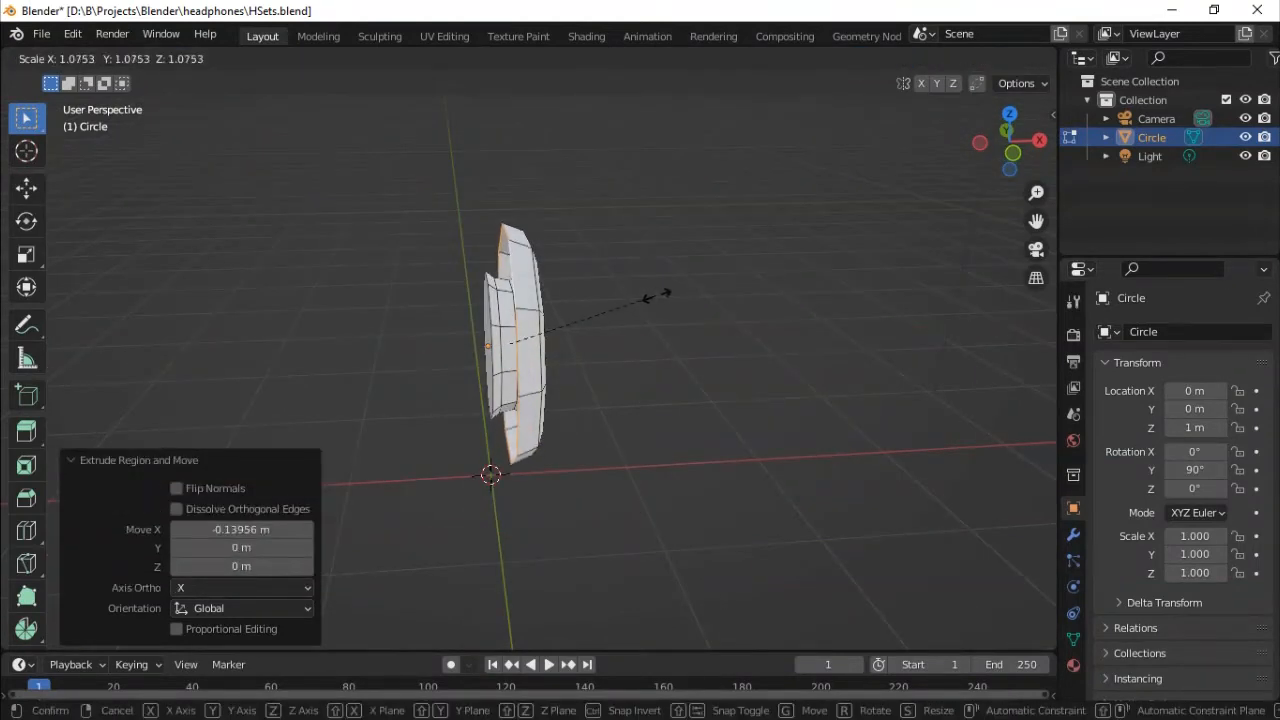
pyautogui.click(660, 293)
# Extrude the outer rim about 0.09 m further along negative X to deepen the cup wall.
pyautogui.moveTo(660, 293); pyautogui.dragTo(809, 268, button='middle')
pyautogui.press('e')
pyautogui.press('x')
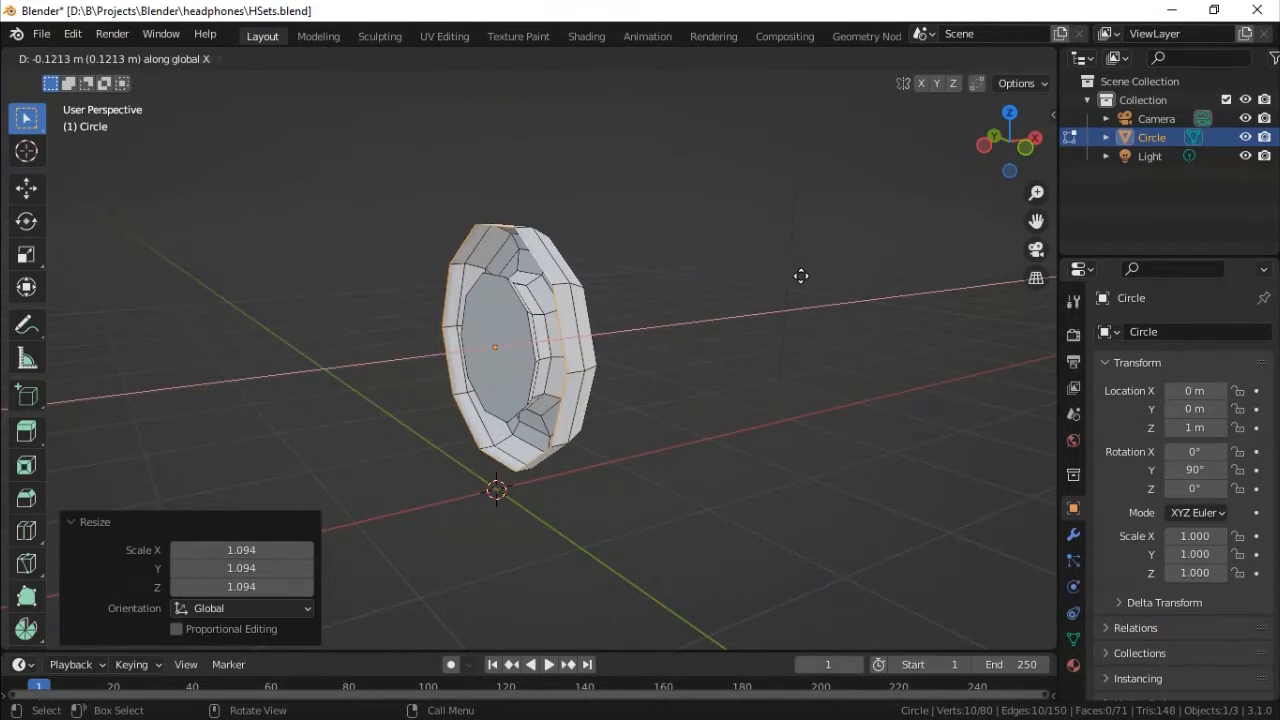
pyautogui.click(803, 277)
# Extrude the back rim in place and scale the new edge loop inward to form the cup's back surface.
pyautogui.press('e')
pyautogui.press('x')
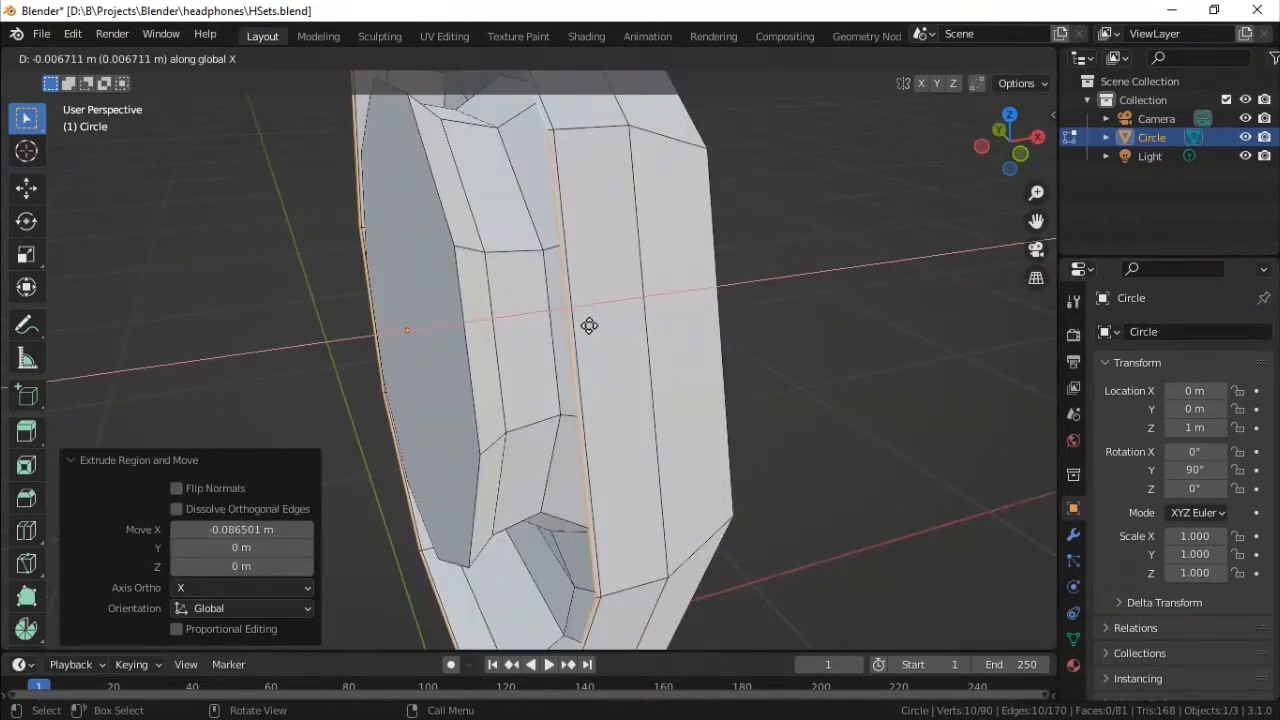
pyautogui.click(590, 327)
pyautogui.press('s')
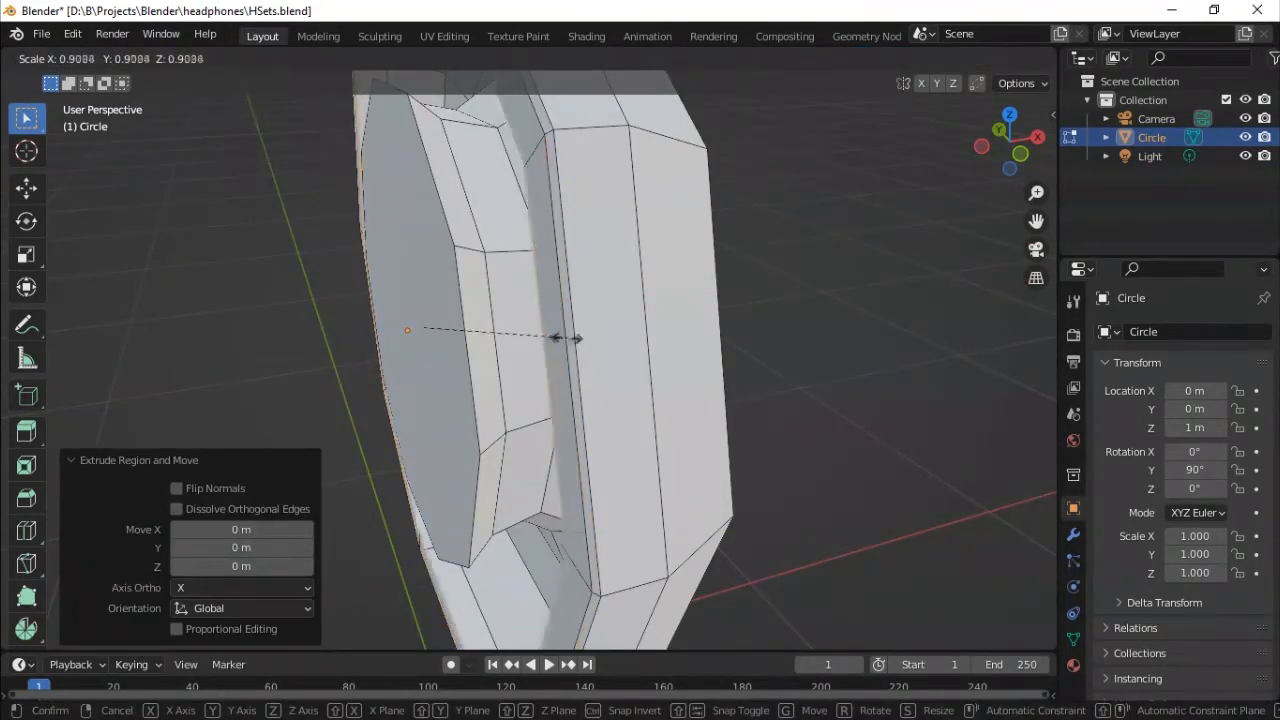
pyautogui.click(523, 354)
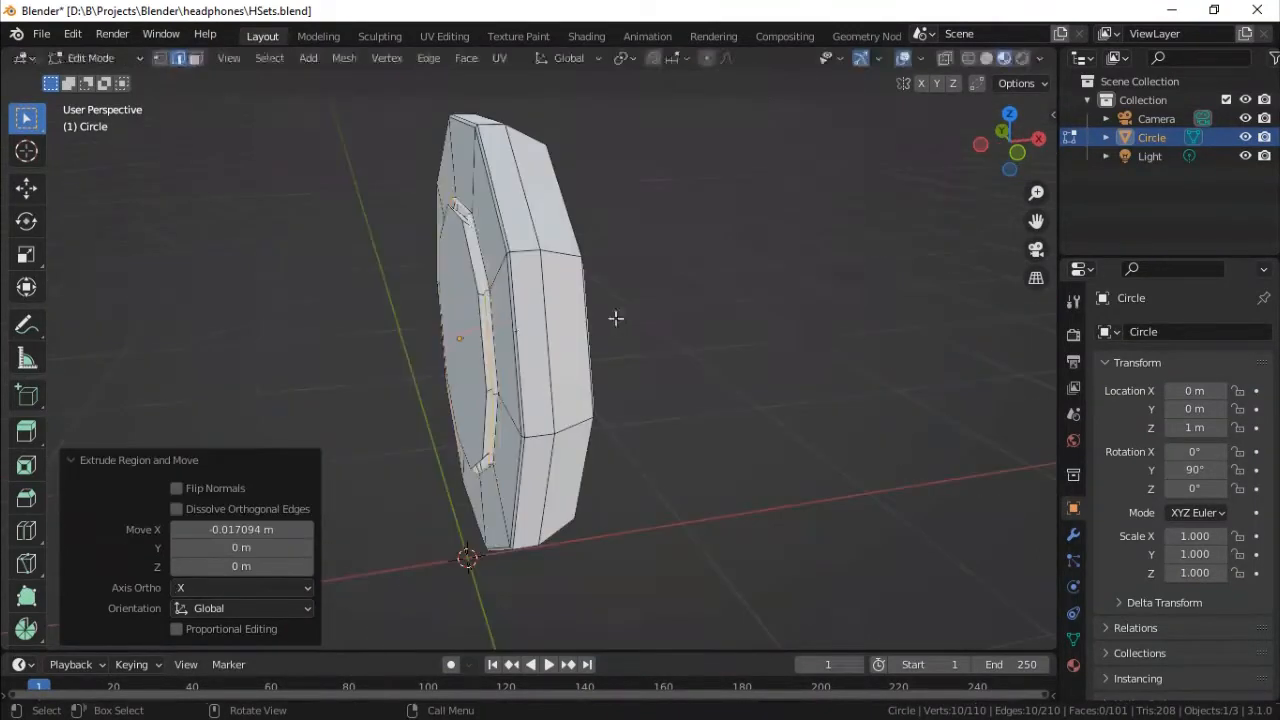
# Scale the inner edge loop out to the cup's outer diameter and offset it along X, leaving a thin groove.
pyautogui.press('s')
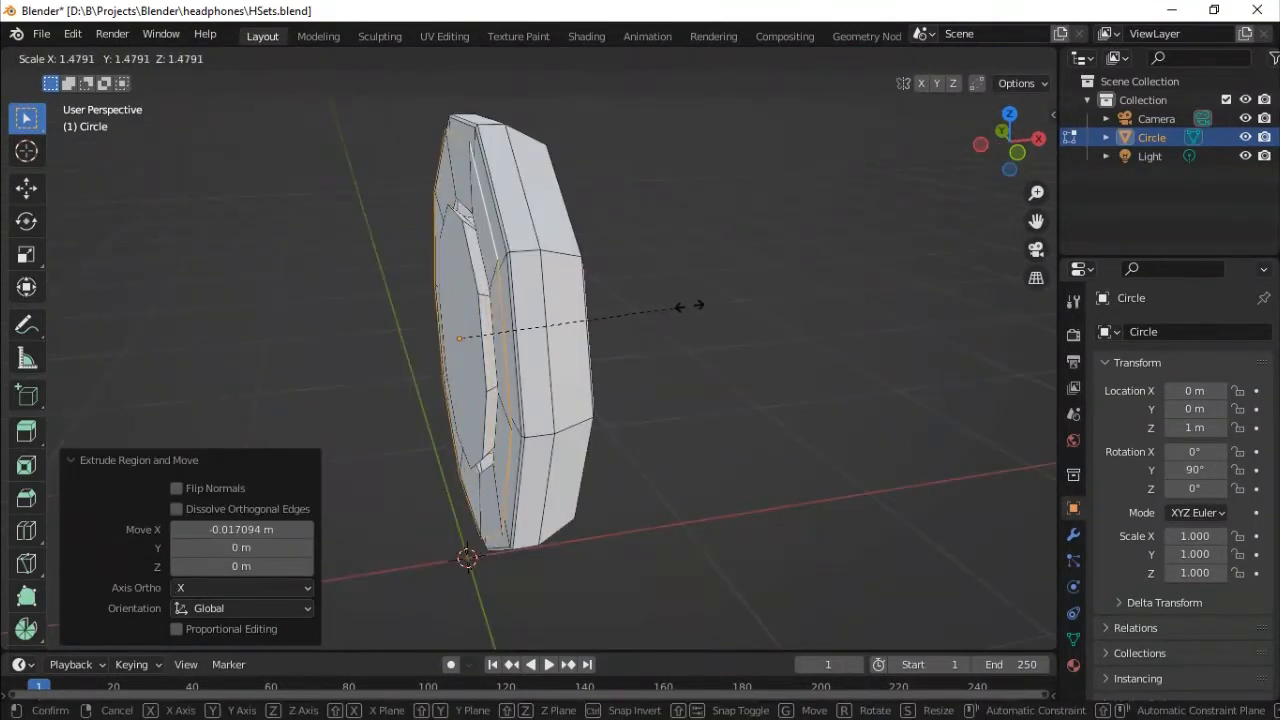
pyautogui.press('g')
pyautogui.press('x')
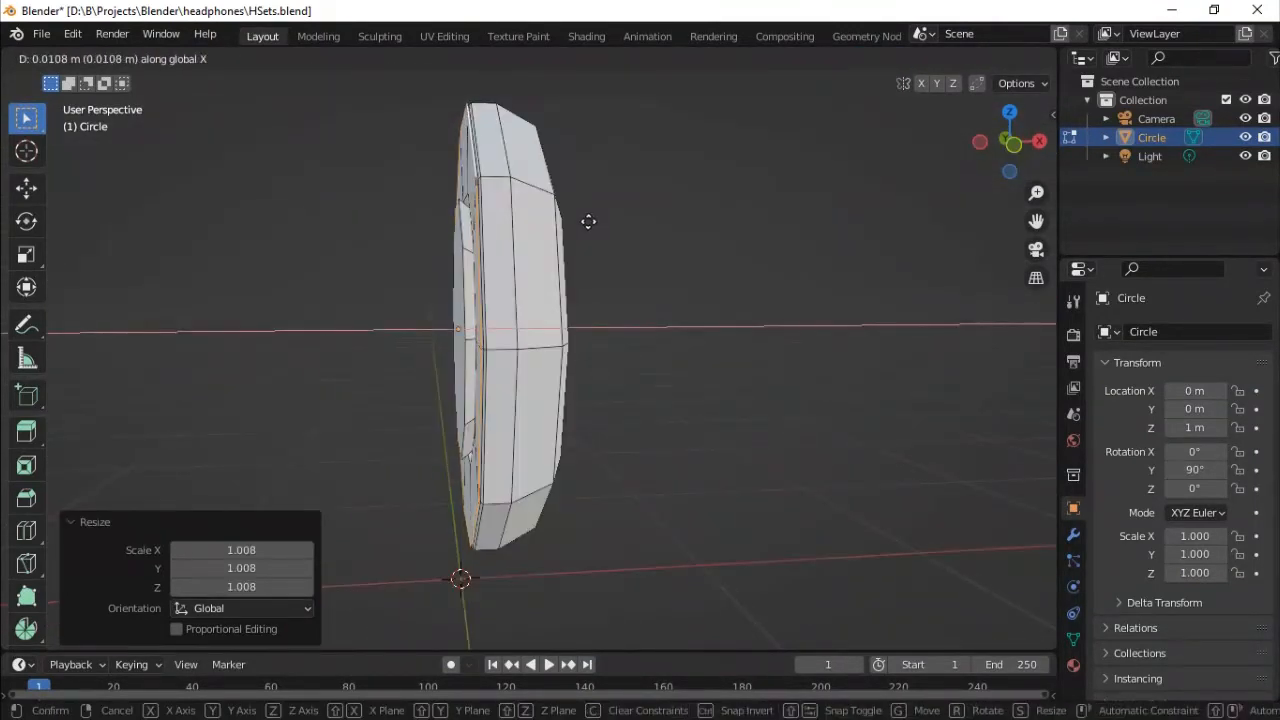
pyautogui.press('s')
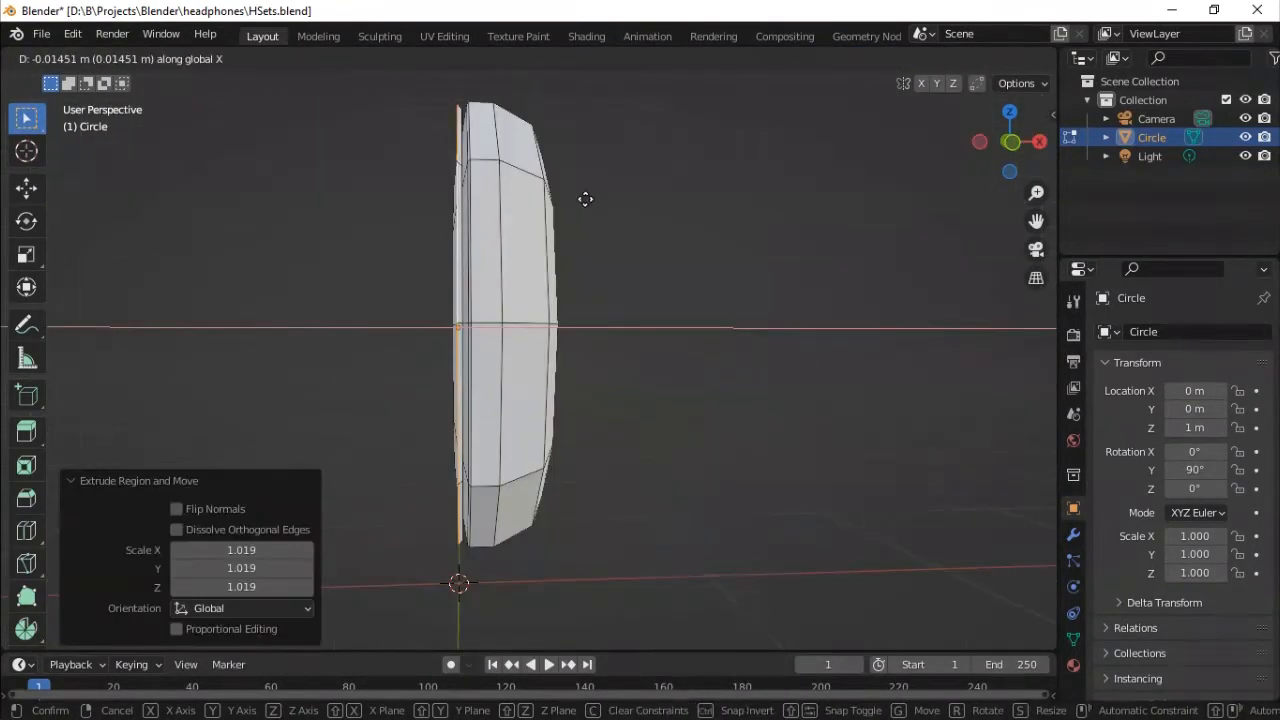
pyautogui.click(586, 197)
pyautogui.moveTo(586, 197); pyautogui.dragTo(552, 227, button='middle')
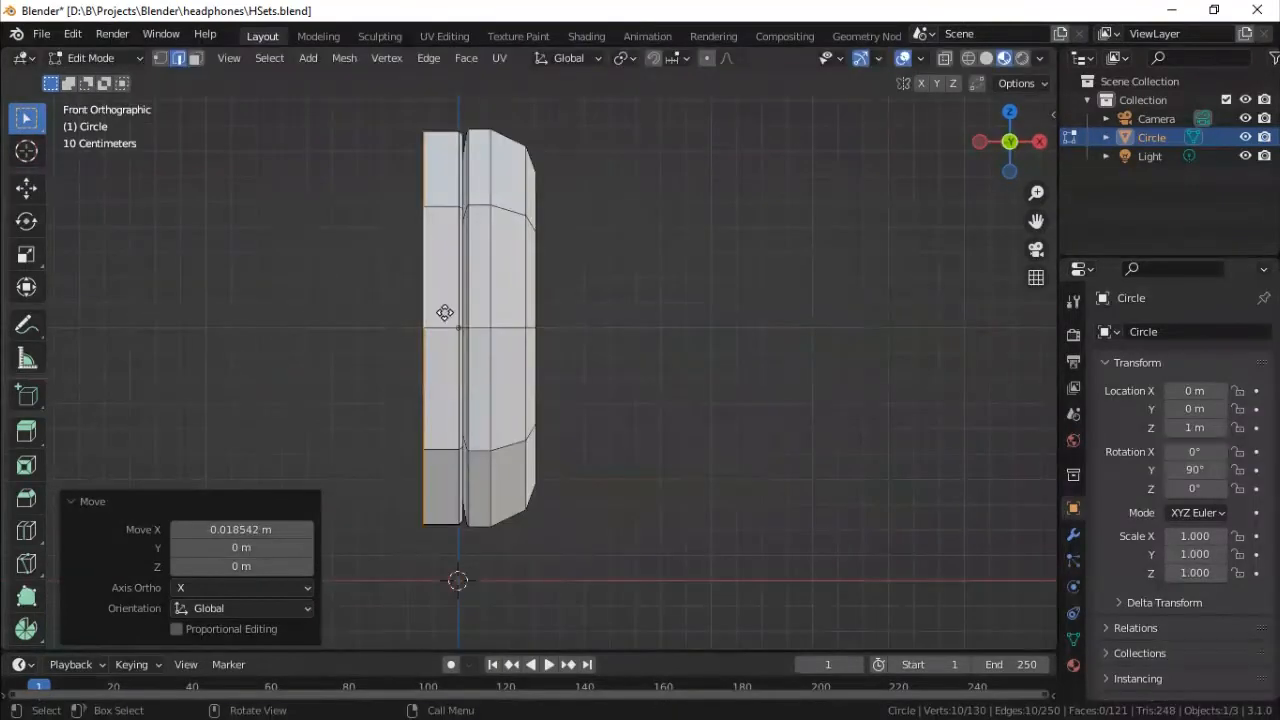
# Extrude the back rim about 0.02 m along negative X, scale it to 0.970, and rescale it by 1.009.
pyautogui.press('e')
pyautogui.press('x')
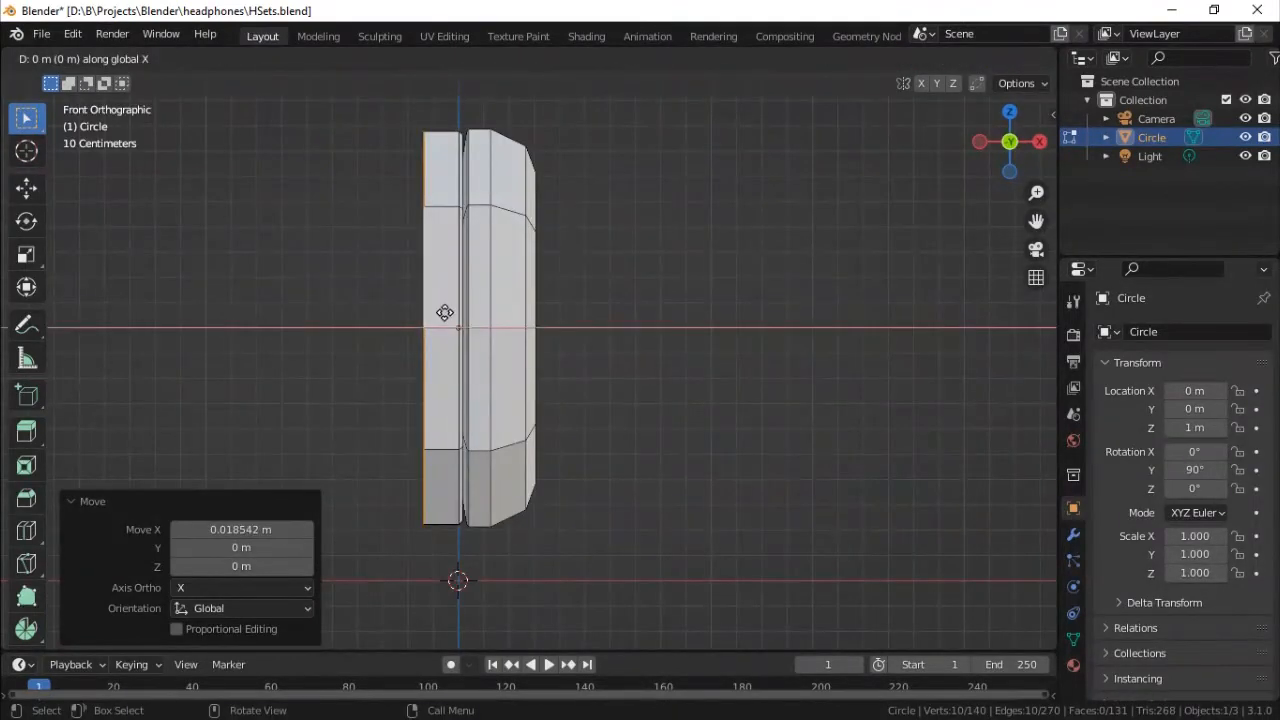
pyautogui.click(440, 311)
pyautogui.press('s')
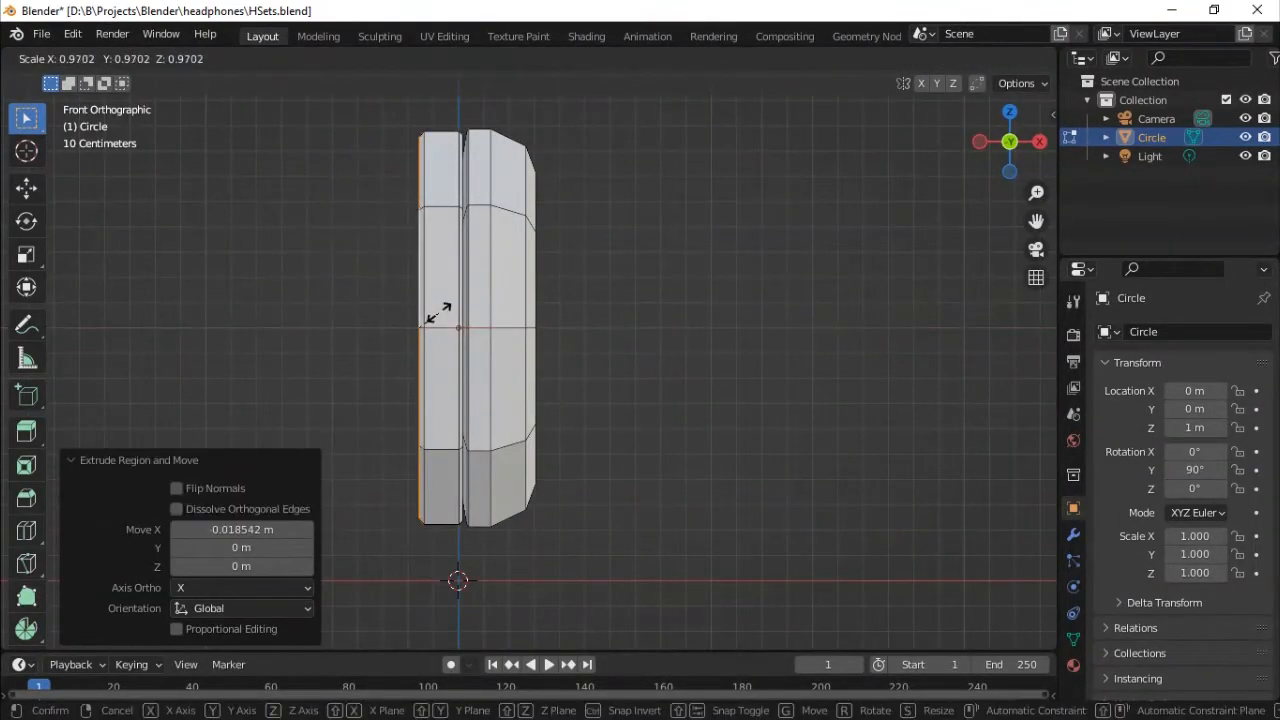
pyautogui.click(440, 311)
pyautogui.press('s')
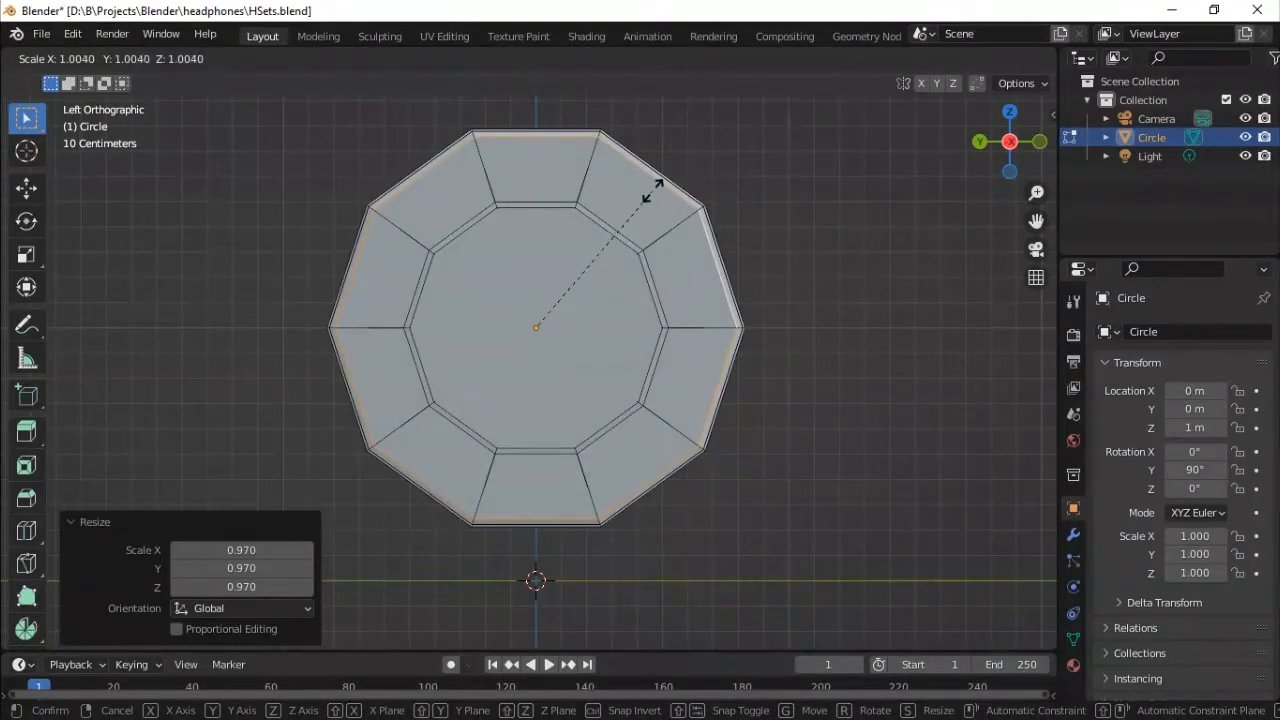
pyautogui.click(654, 189)
# Extrude the back rim inward at scale 0.220 and shrink the resulting central ring by 0.642.
pyautogui.moveTo(654, 189); pyautogui.dragTo(594, 252, button='middle')
pyautogui.press('s')
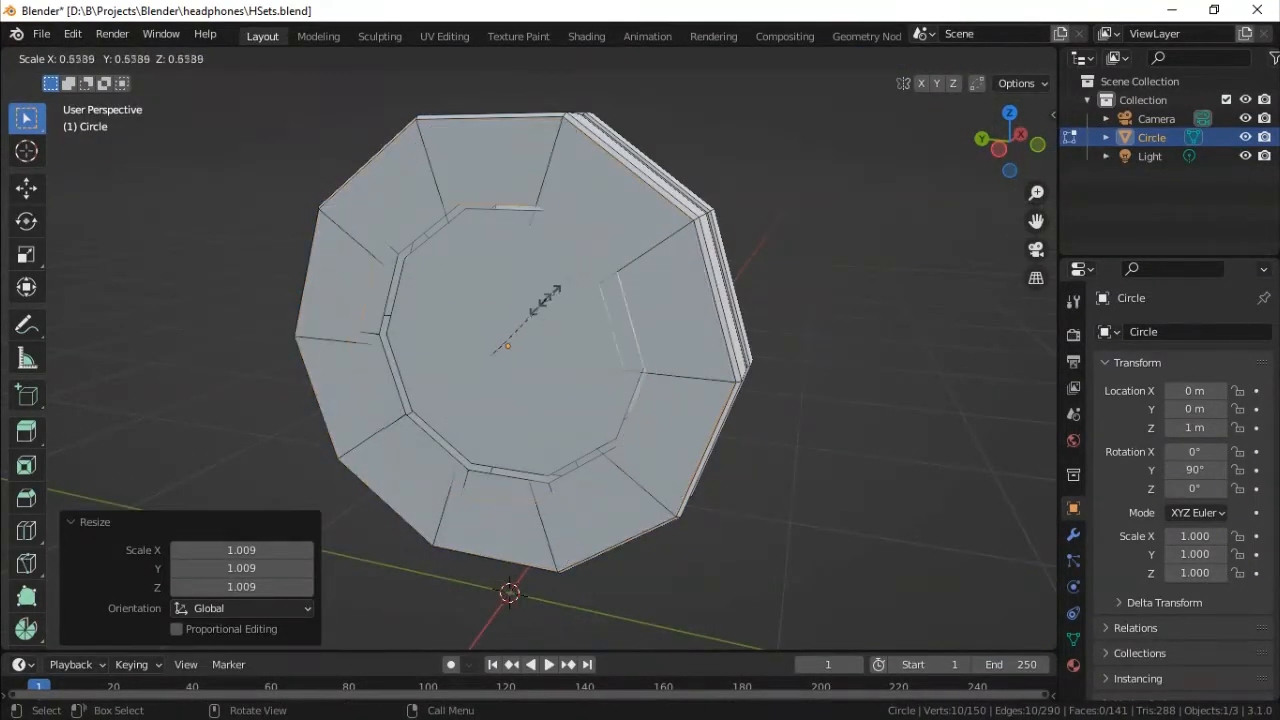
pyautogui.click(518, 340)
pyautogui.moveTo(740, 305); pyautogui.dragTo(711, 303, button='middle')
pyautogui.press('s')
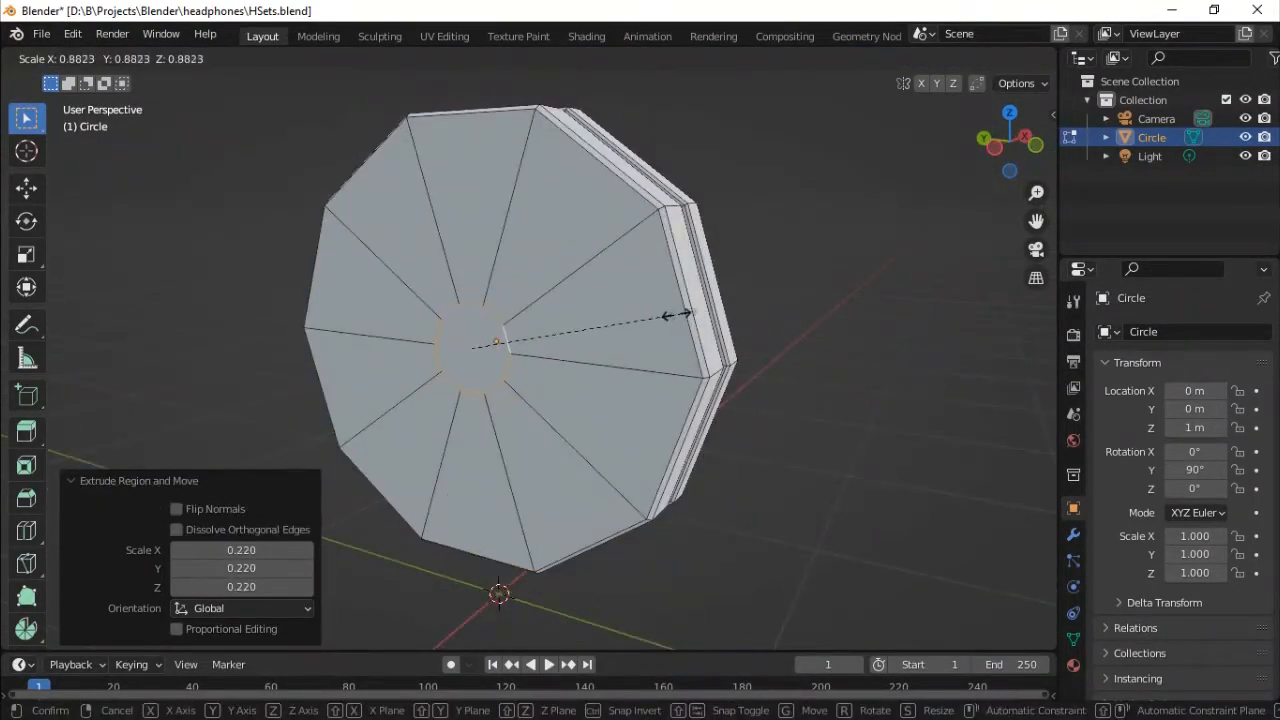
pyautogui.click(622, 330)
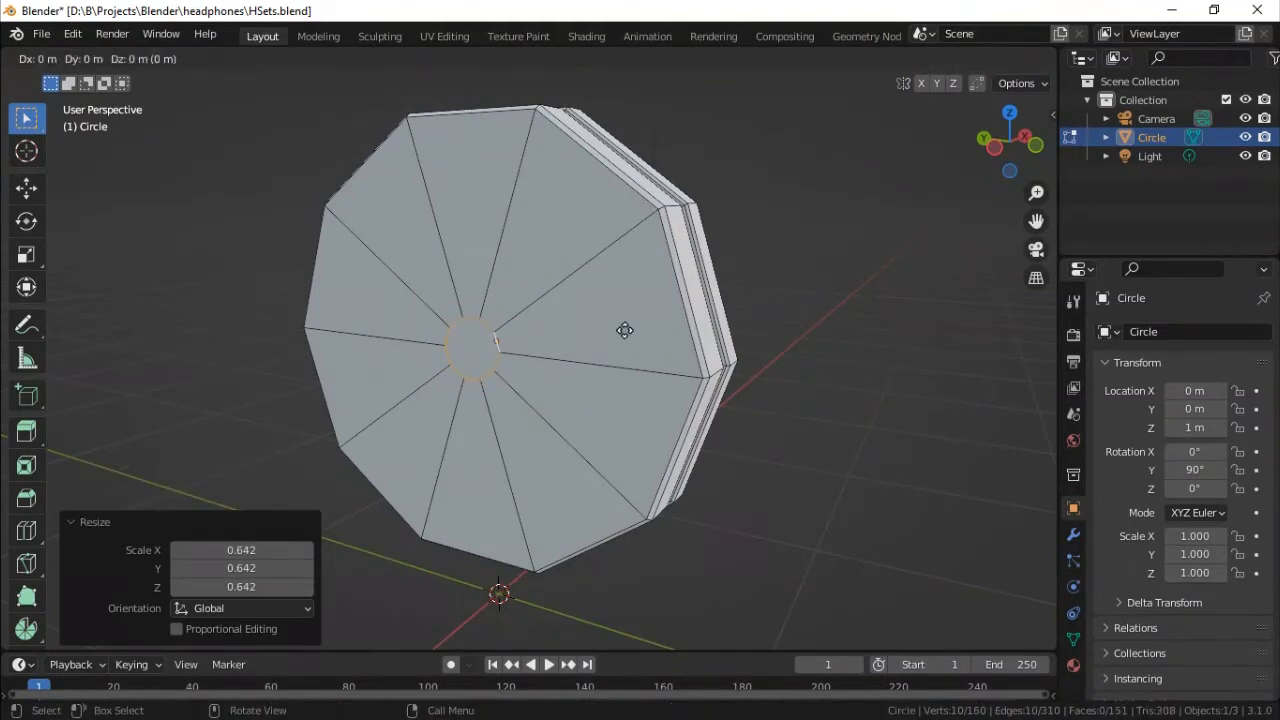
# Extrude the small central ring about 0.1 m along negative X to form a stem.
pyautogui.press('e')
pyautogui.click(608, 337)
pyautogui.press('KP_1')
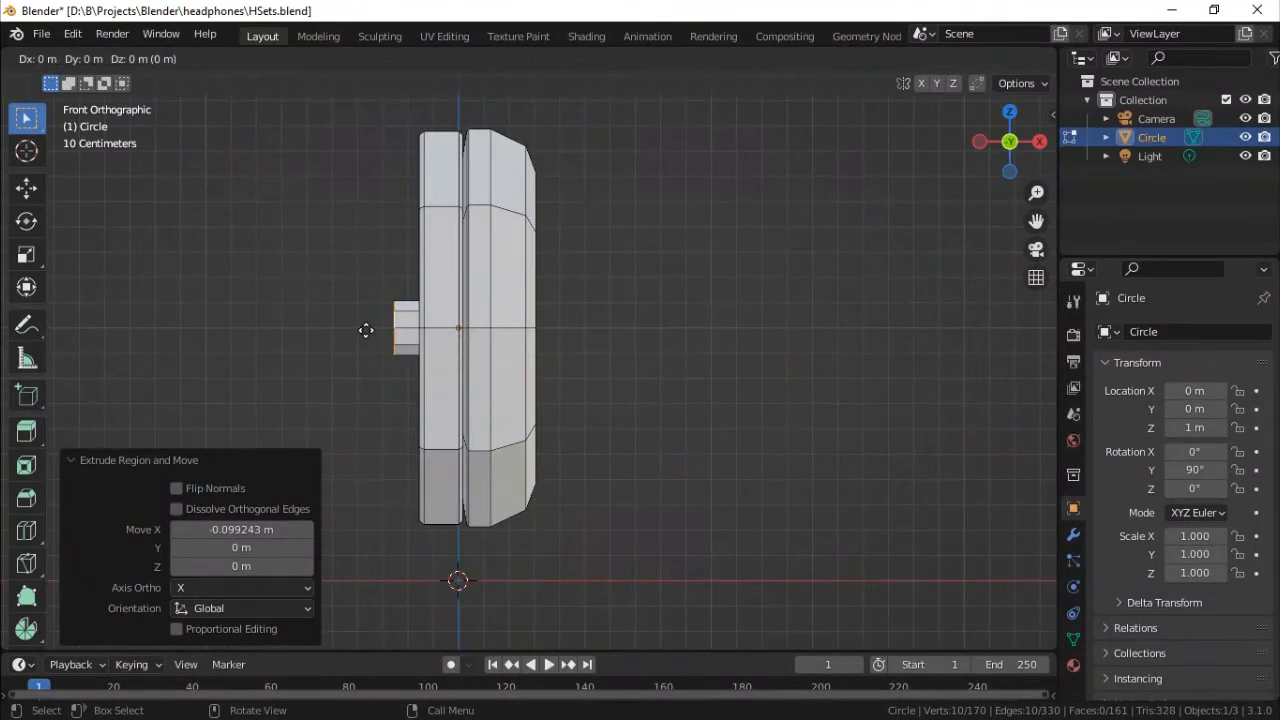
# Extrude the stem's end twice by about 0.06 m each, enlarging each new loop to flare it, the second by 1.126.
pyautogui.press('e')
pyautogui.click(352, 330)
pyautogui.press('s')
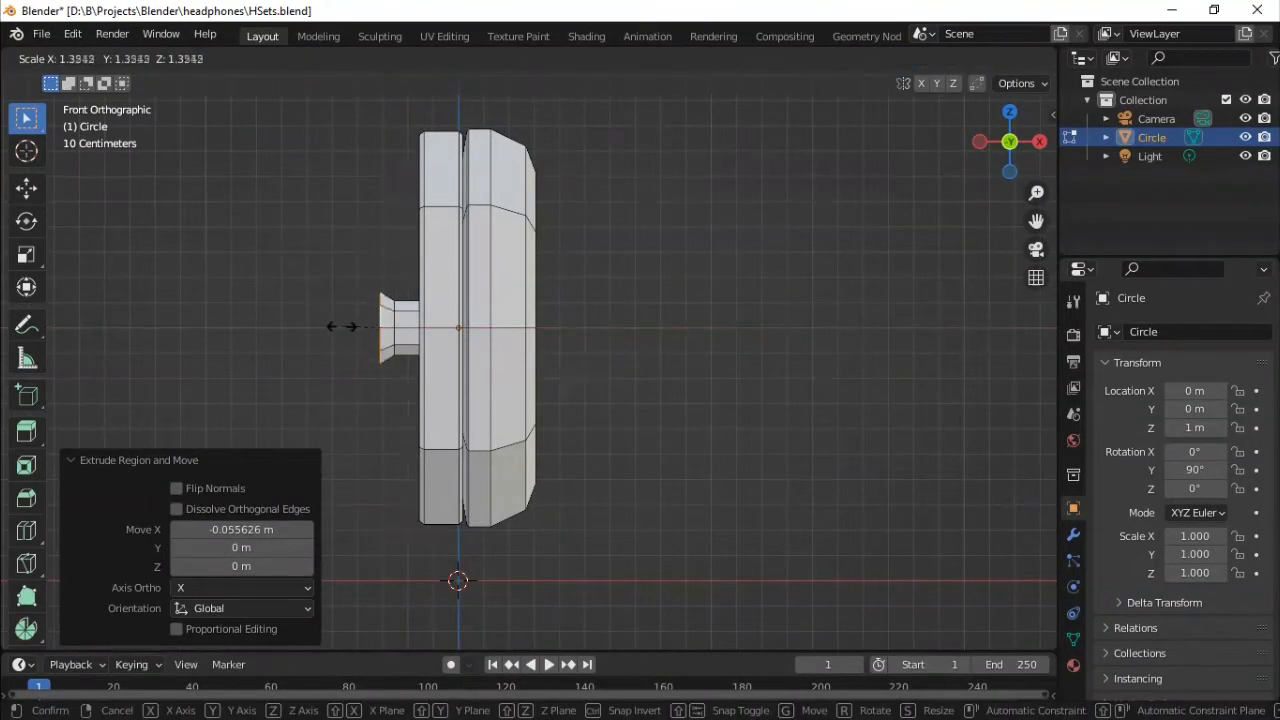
pyautogui.click(340, 327)
pyautogui.press('e')
pyautogui.click(328, 326)
pyautogui.press('s')
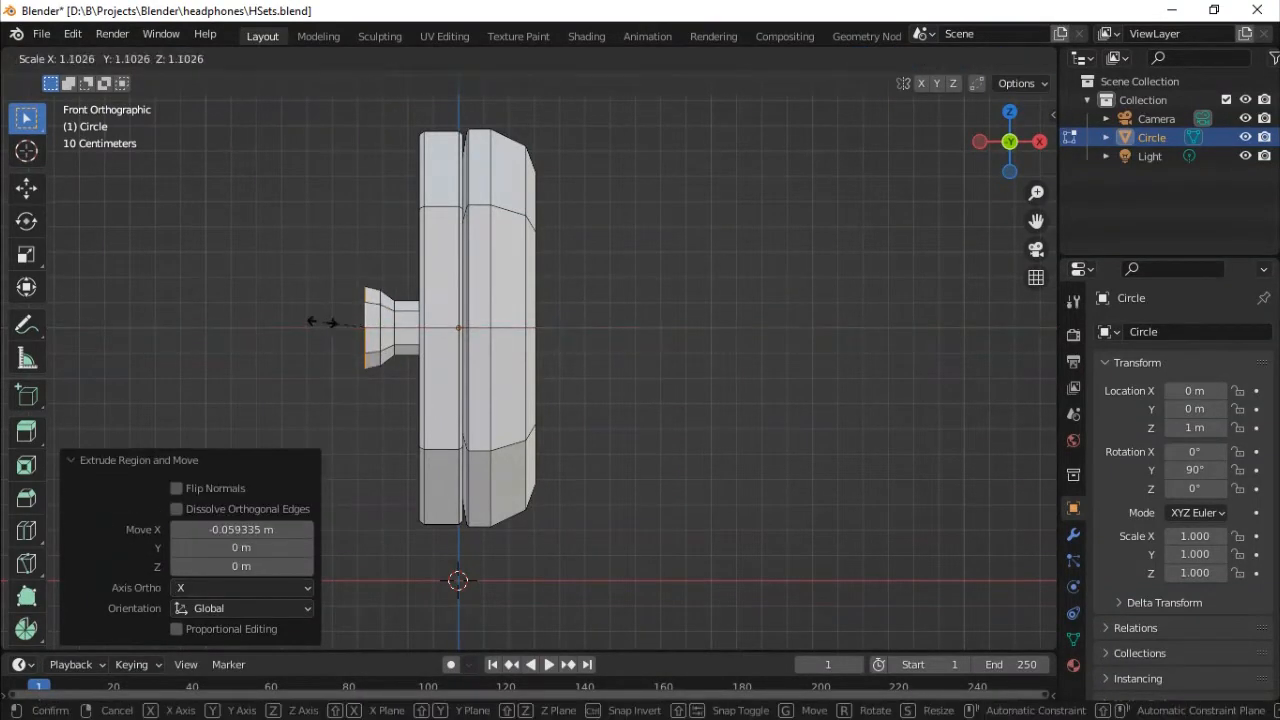
pyautogui.click(317, 321)
# Extrude the flared end about 0.05 m along negative X and scale the new loop down to 0.867.
pyautogui.press('e')
pyautogui.press('x')
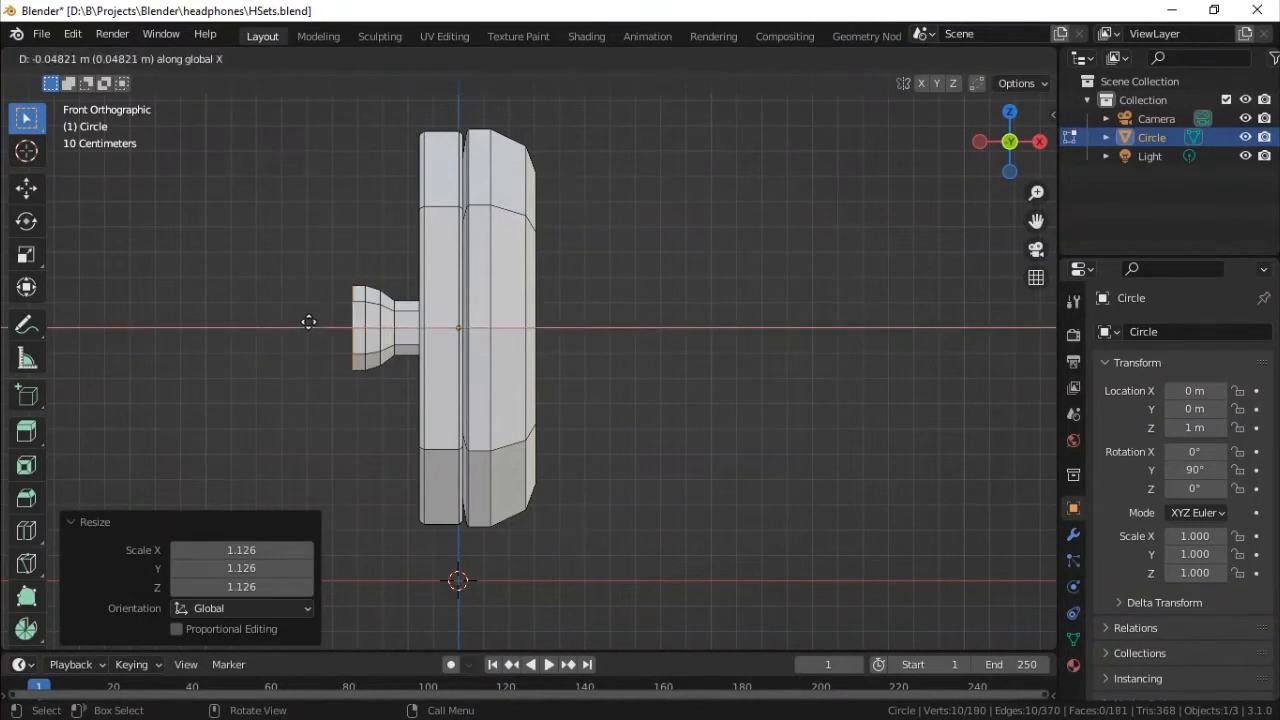
pyautogui.click(306, 323)
pyautogui.press('s')
pyautogui.click(313, 326)
pyautogui.press('s')
pyautogui.press('x')
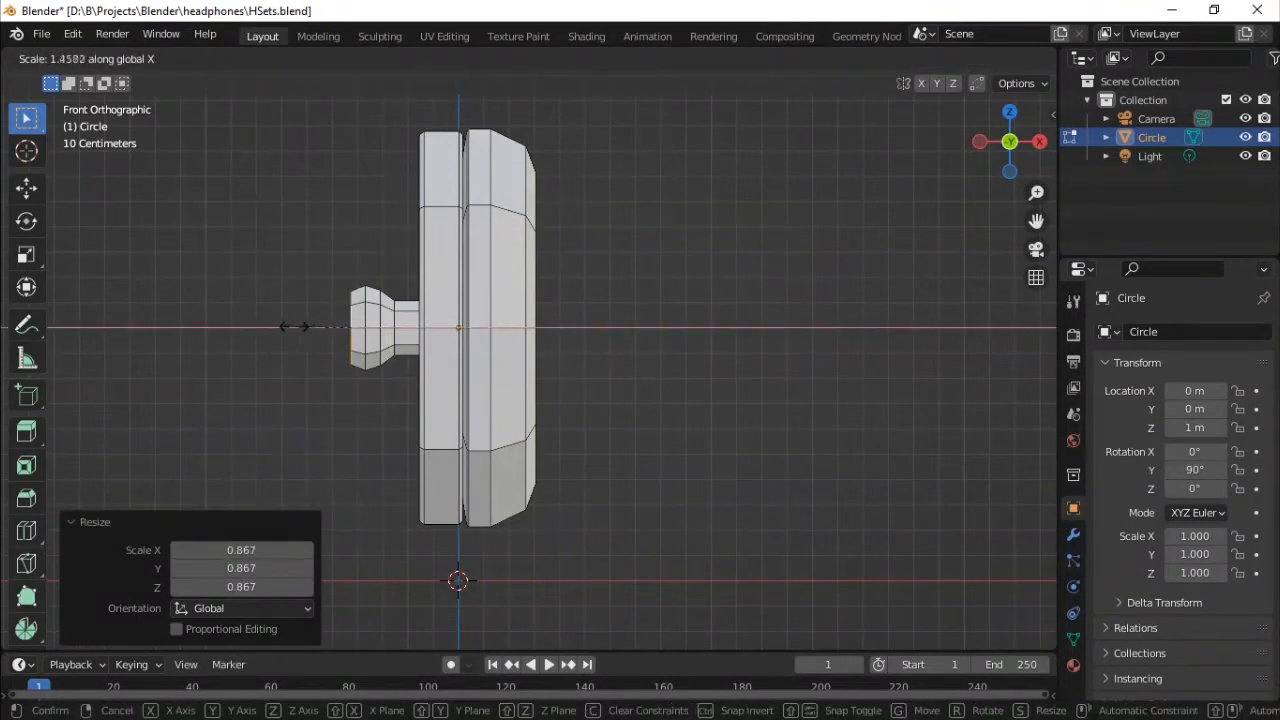
pyautogui.rightClick(298, 326)
pyautogui.hotkey('ctrl', 'z')
# Extrude the stem's end about 0.056 m along negative X, shrinking the new loop to about 0.38 and adjusting its position along X.
pyautogui.press('e')
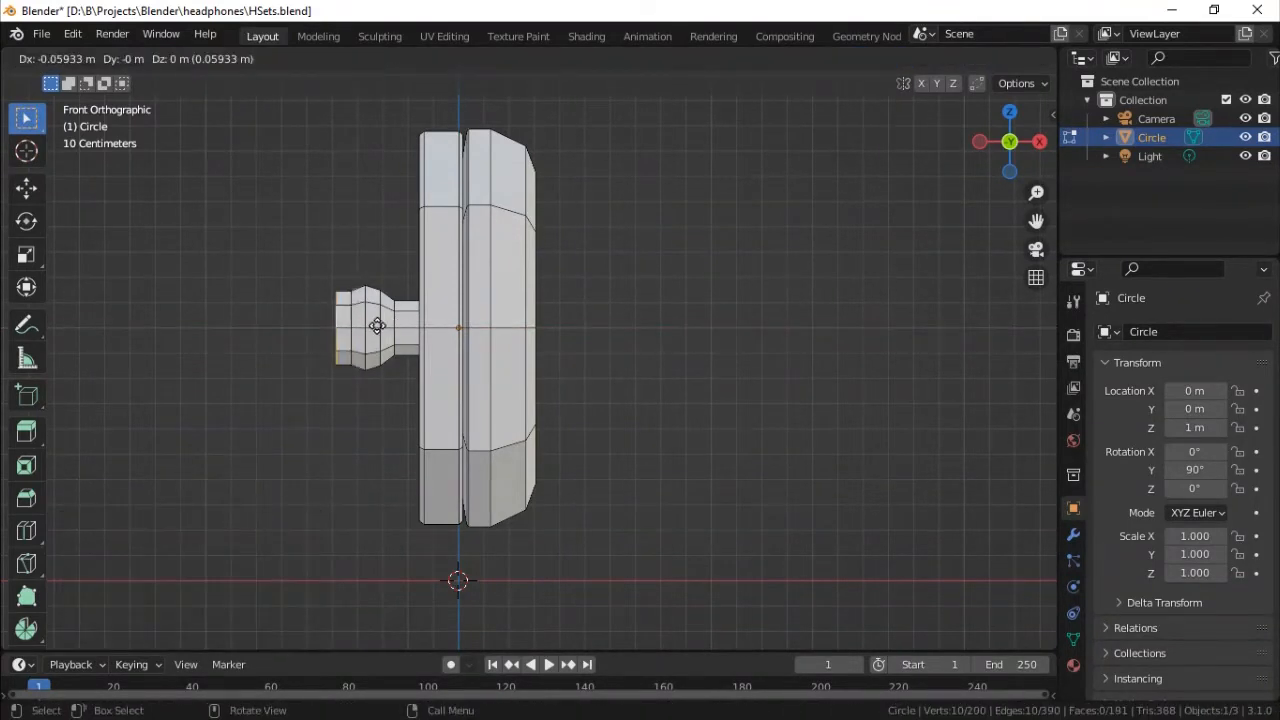
pyautogui.press('x')
pyautogui.click(372, 327)
pyautogui.press('s')
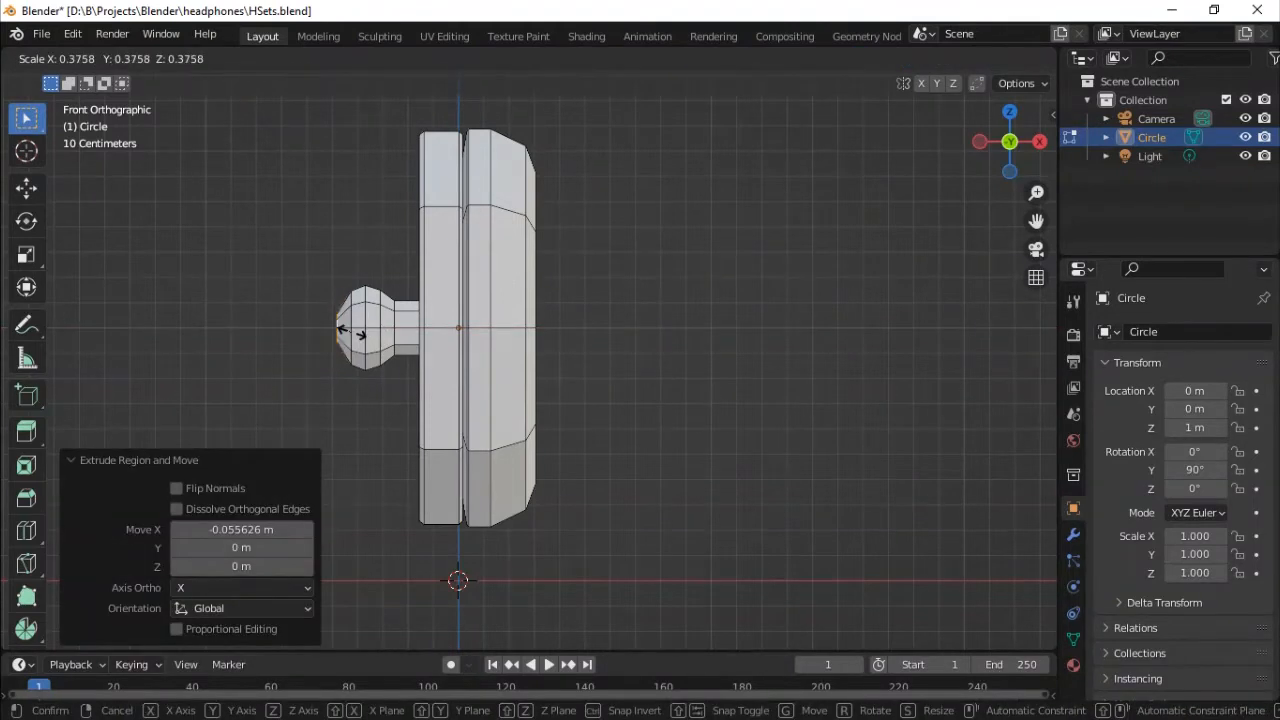
pyautogui.click(352, 333)
pyautogui.press('g')
pyautogui.press('x')
pyautogui.click(355, 330)
# Fill the stem's open end with a face and separate a duplicate of it, left in place, as its own object.
pyautogui.moveTo(355, 330); pyautogui.dragTo(600, 312, button='middle')
pyautogui.press('f')
pyautogui.hotkey('shift', 'd')
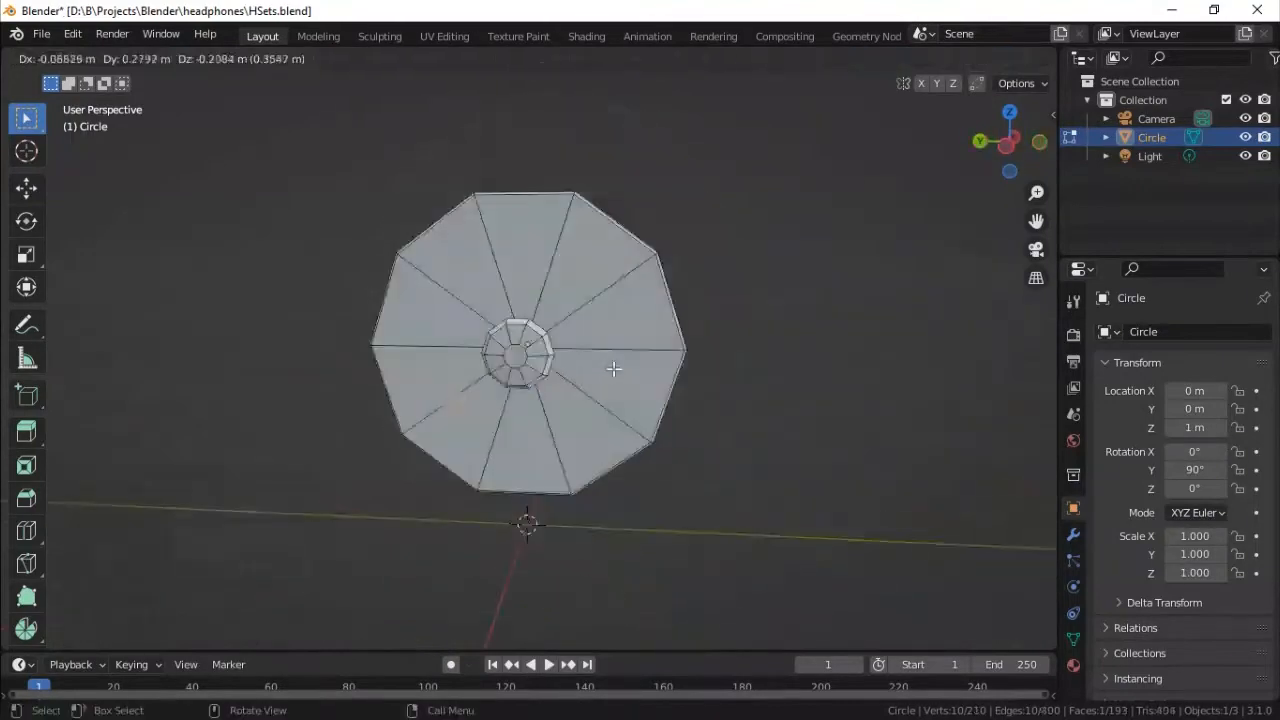
pyautogui.rightClick(614, 369)
pyautogui.press('p')
pyautogui.click(606, 367)
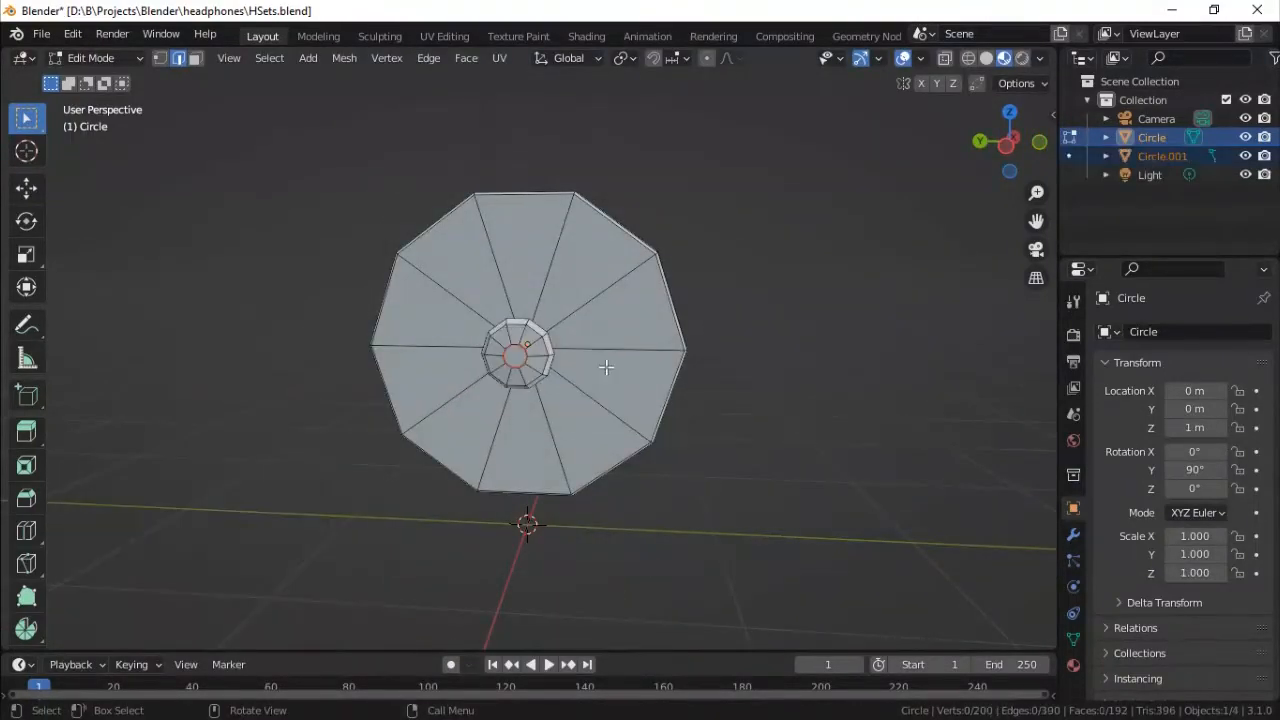
# Nudge the separated end disc along X so it sits just off the stem's tip.
pyautogui.press('g')
pyautogui.press('x')
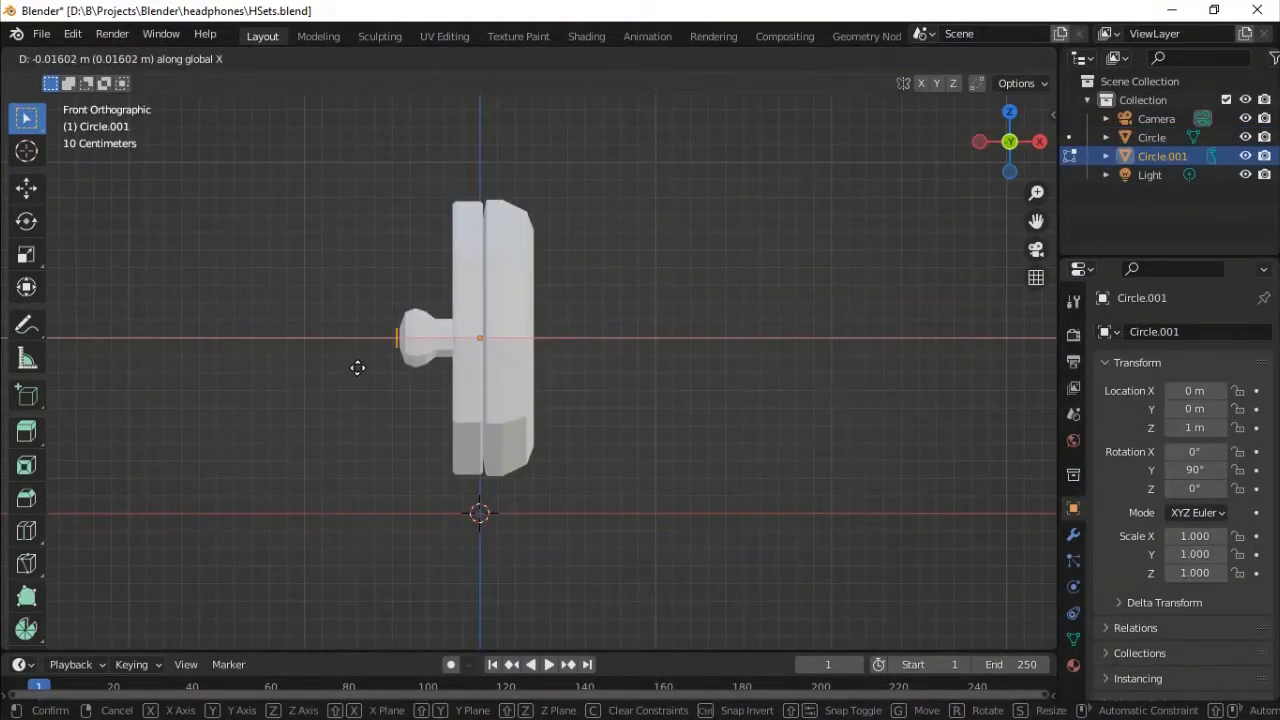
pyautogui.click(356, 376)
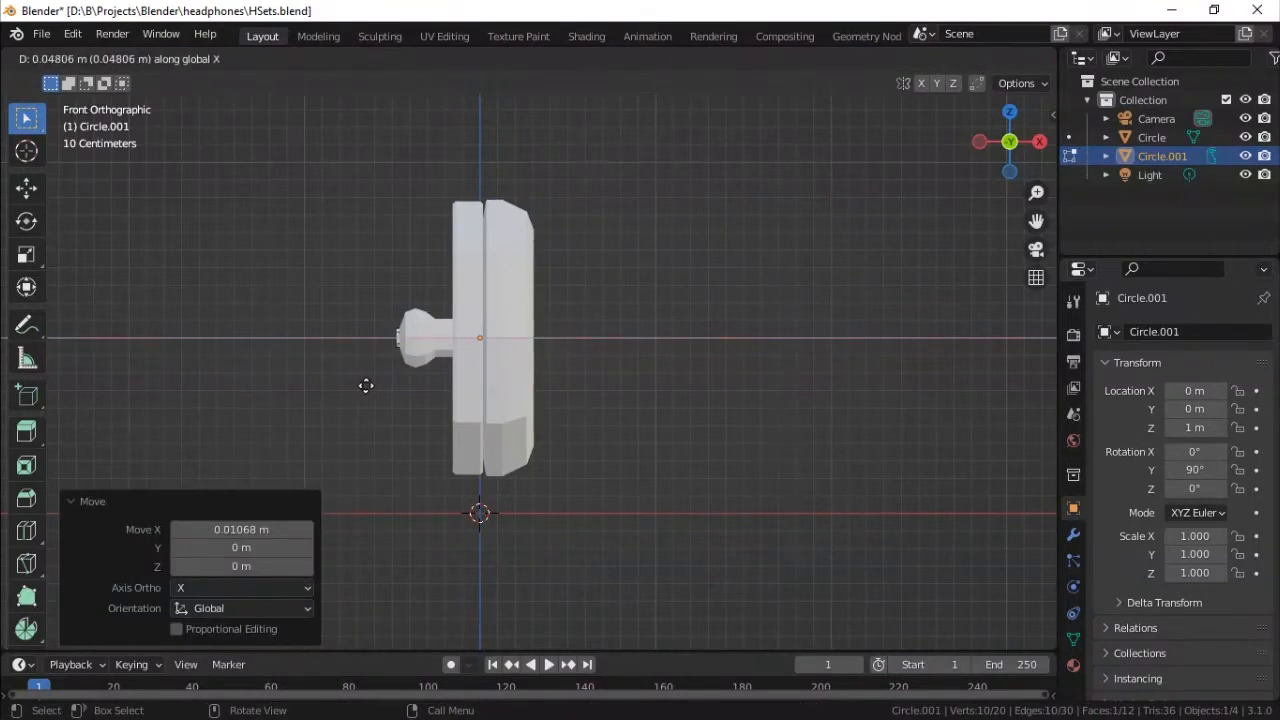
# Extrude the separated disc about 0.064 m along X toward the cup and enlarge the new loop by 3.452.
pyautogui.press('e')
pyautogui.click(366, 382)
pyautogui.press('s')
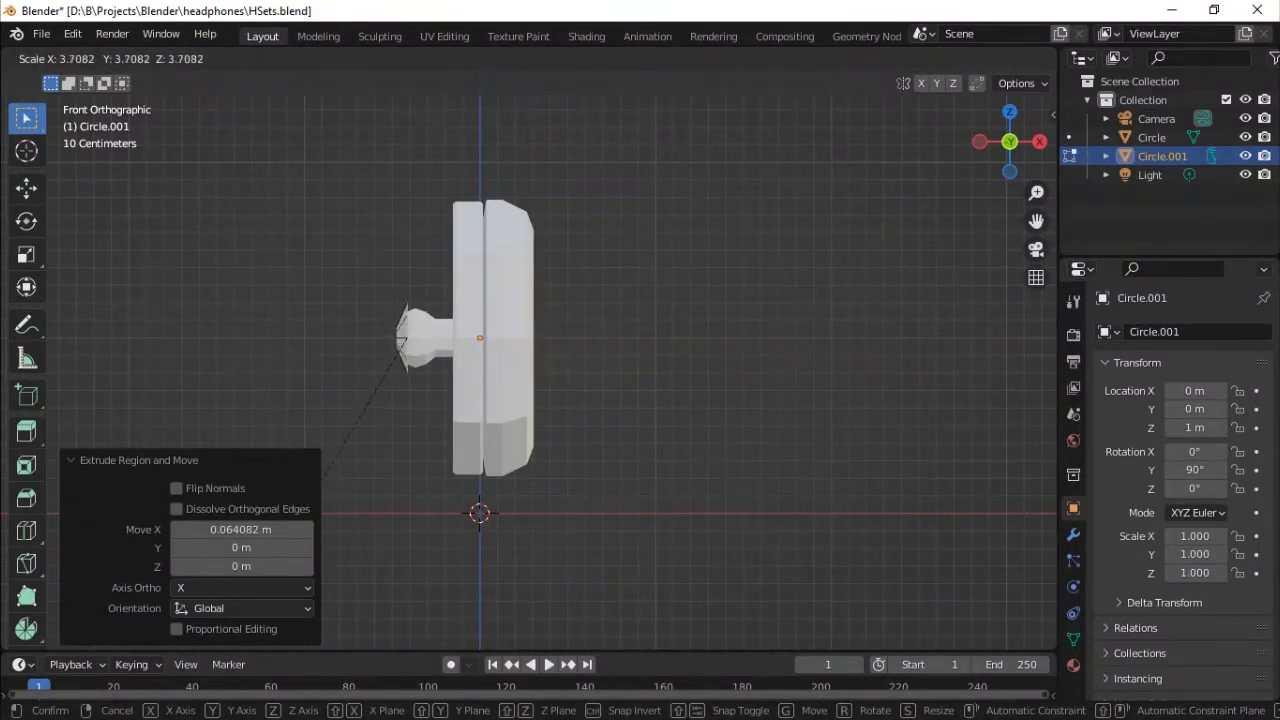
pyautogui.click(301, 522)
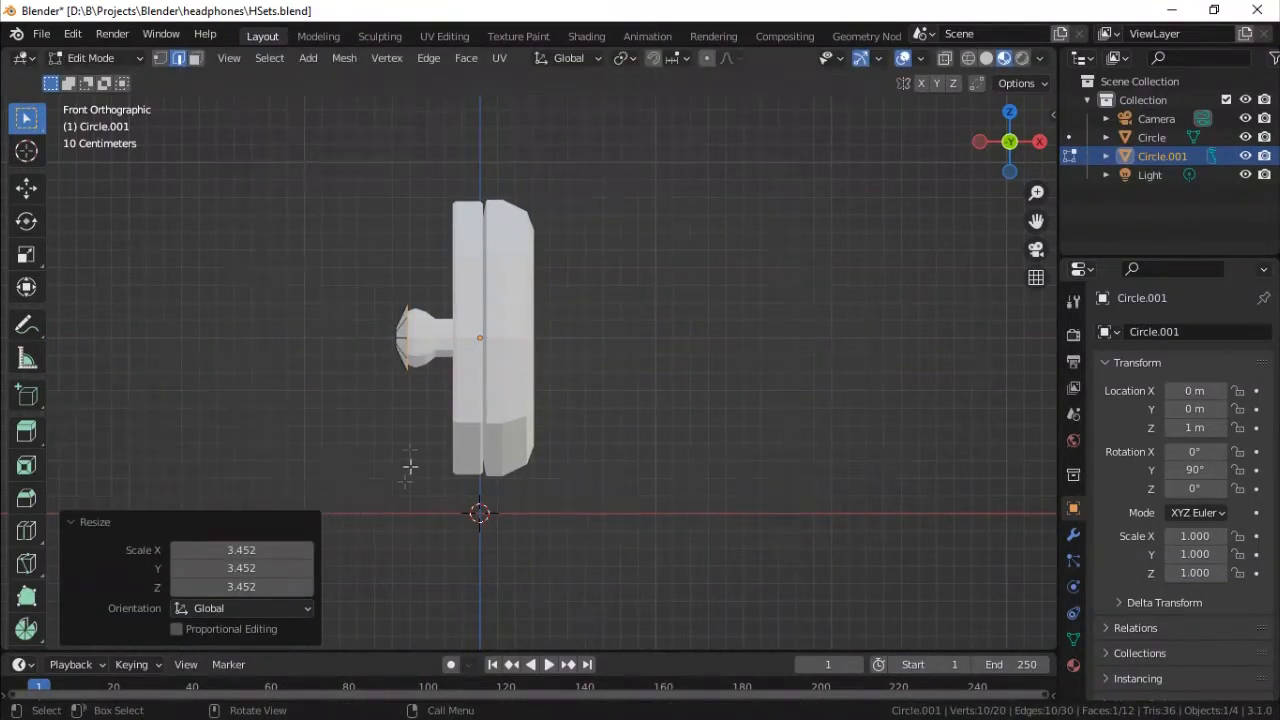
# Extrude the enlarged loop toward the ear cup by about 0.112 m and again by about 0.08 m along X.
pyautogui.press('e')
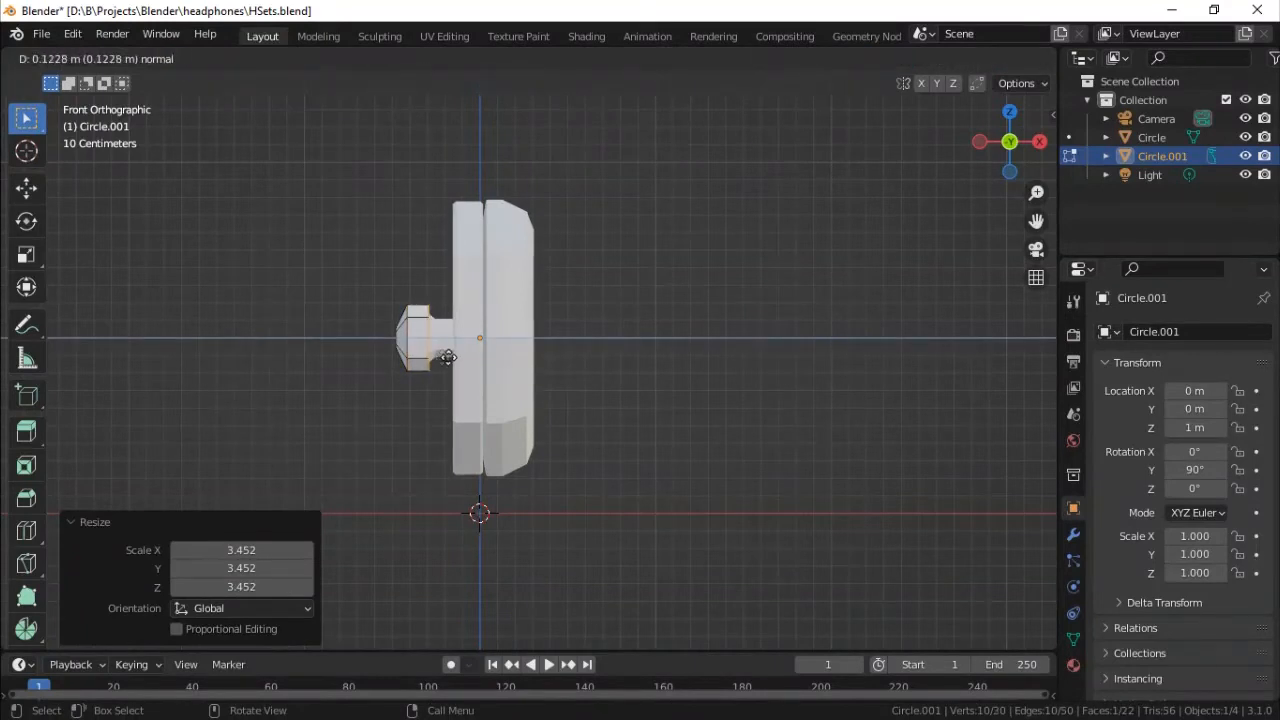
pyautogui.click(446, 362)
pyautogui.press('e')
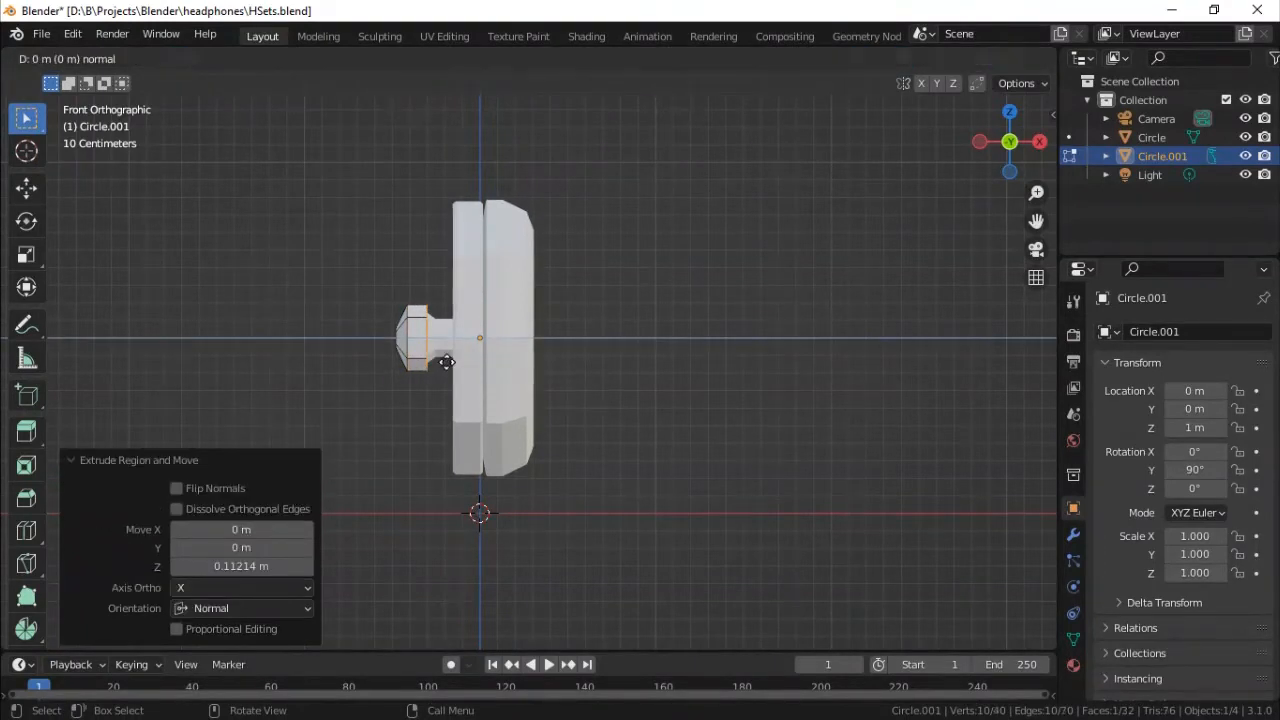
pyautogui.press('x')
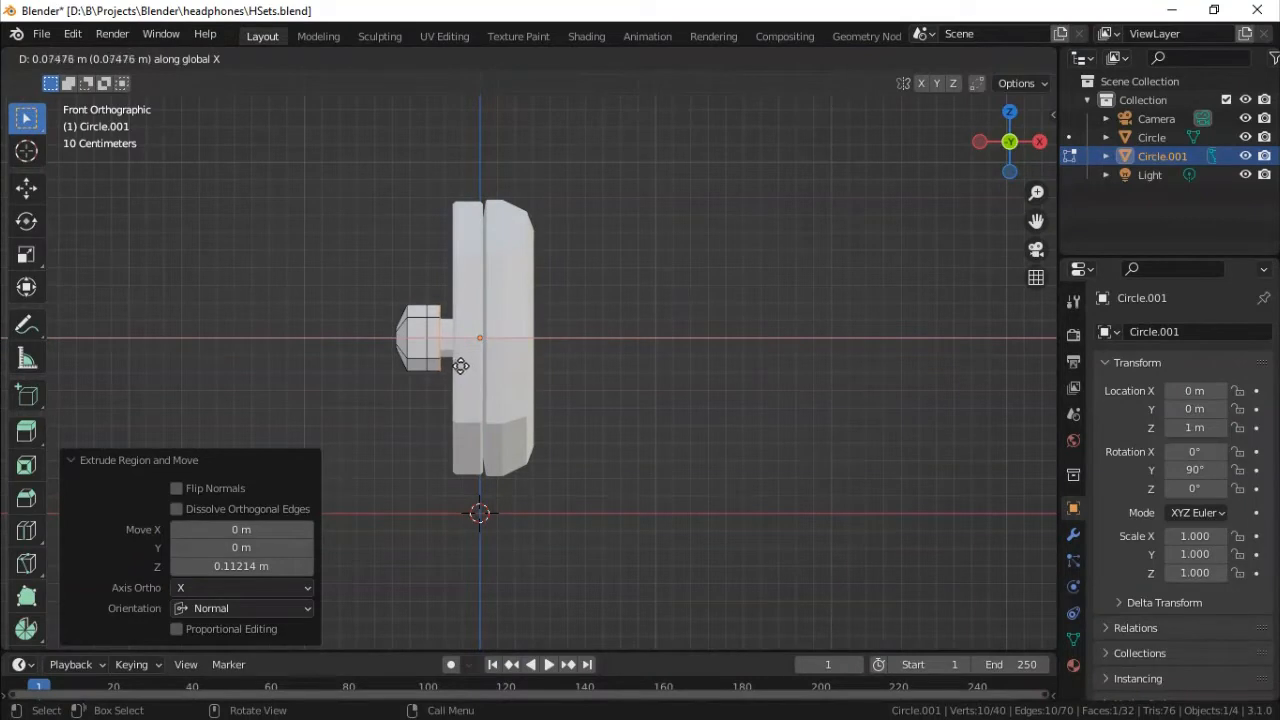
pyautogui.click(460, 366)
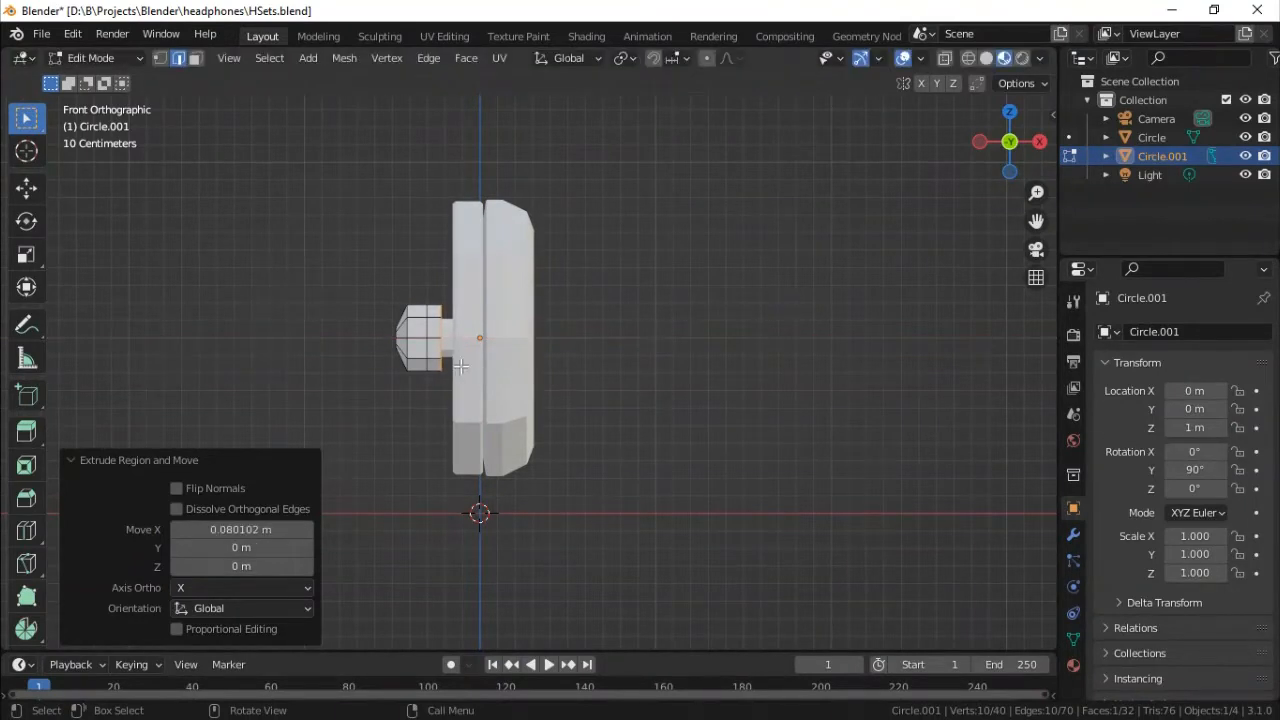
# Scale the socket's end loop to 0.834 and move it about 0.021 m along negative X.
pyautogui.press('s')
pyautogui.click(452, 362)
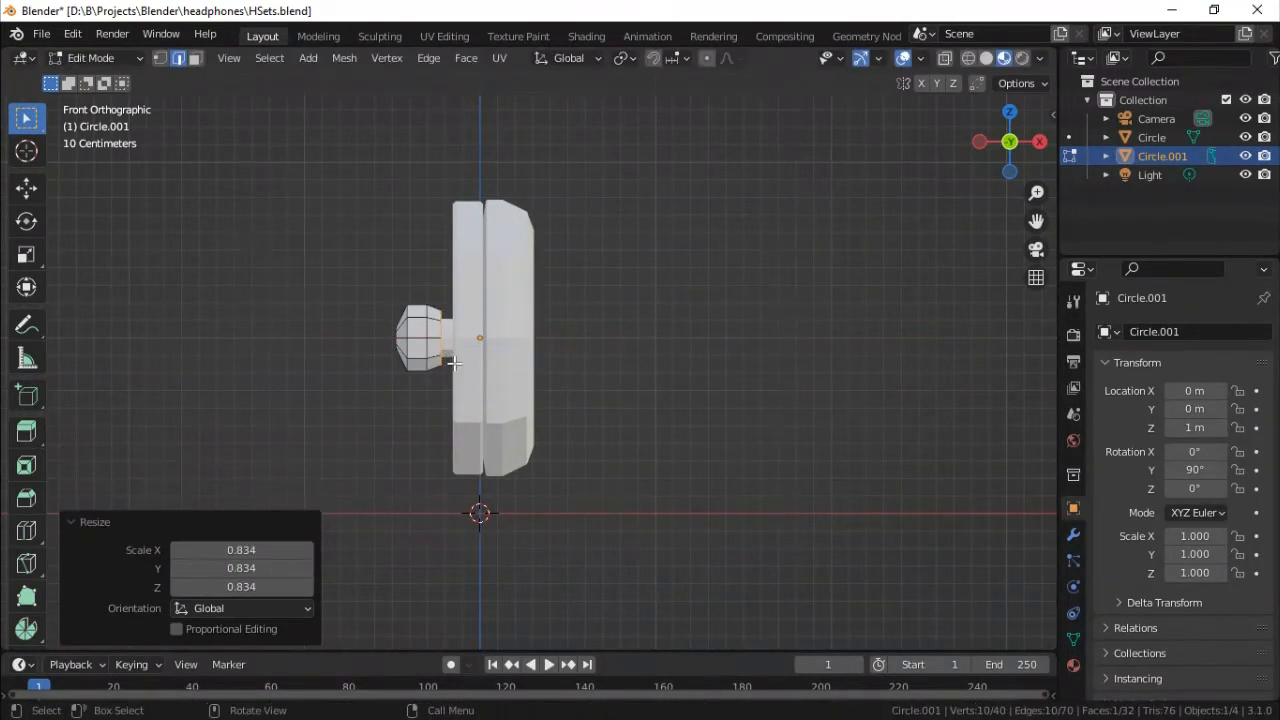
pyautogui.press('g')
pyautogui.press('x')
pyautogui.click(451, 361)
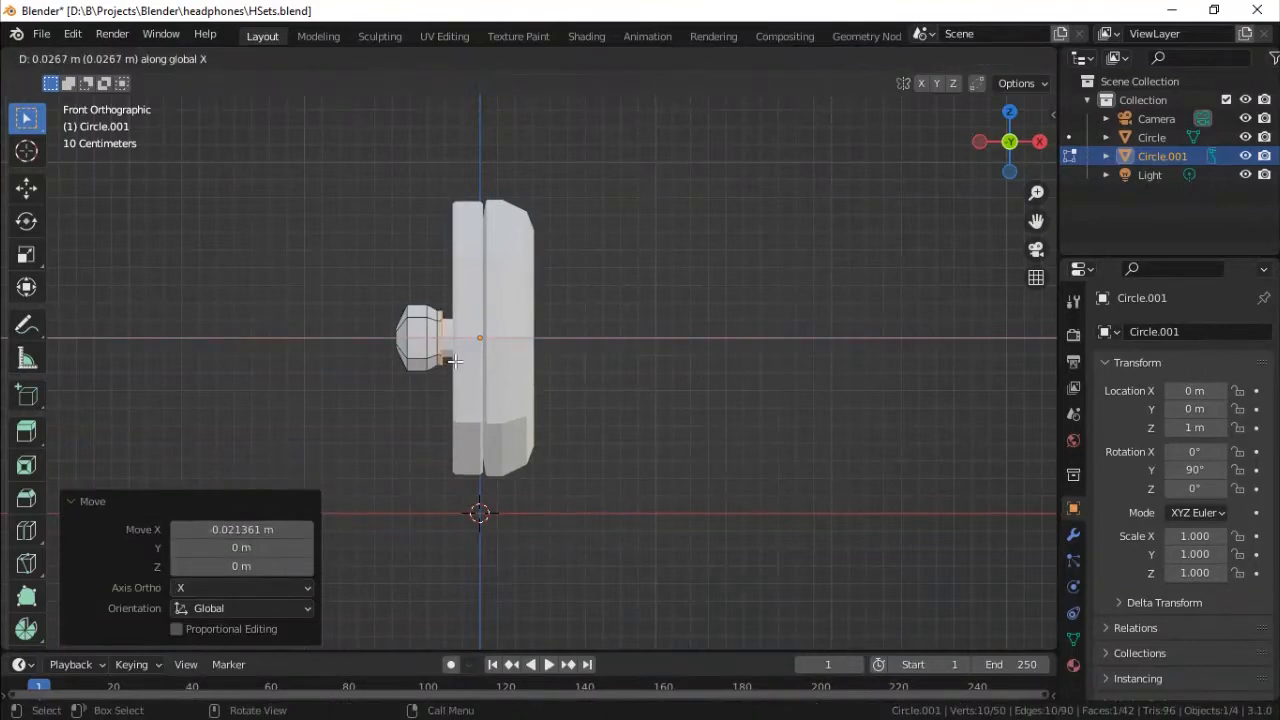
# Extrude the socket's end loop about 0.027 m along X and enlarge it by 1.202.
pyautogui.click(455, 361)
pyautogui.press('s')
pyautogui.click(455, 362)
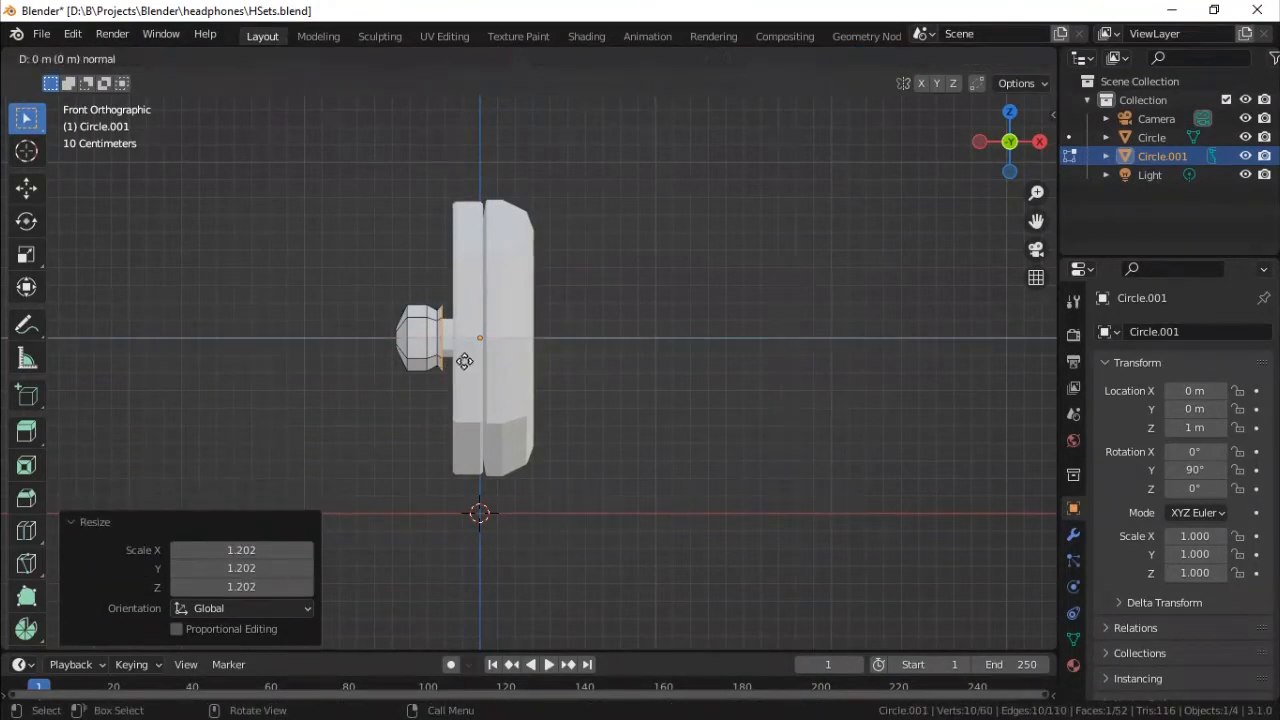
# Extrude the socket's rim in place and enlarge it about 4.1 times to roughly match the ear cup's diameter.
pyautogui.press('e')
pyautogui.click(455, 362)
pyautogui.press('s')
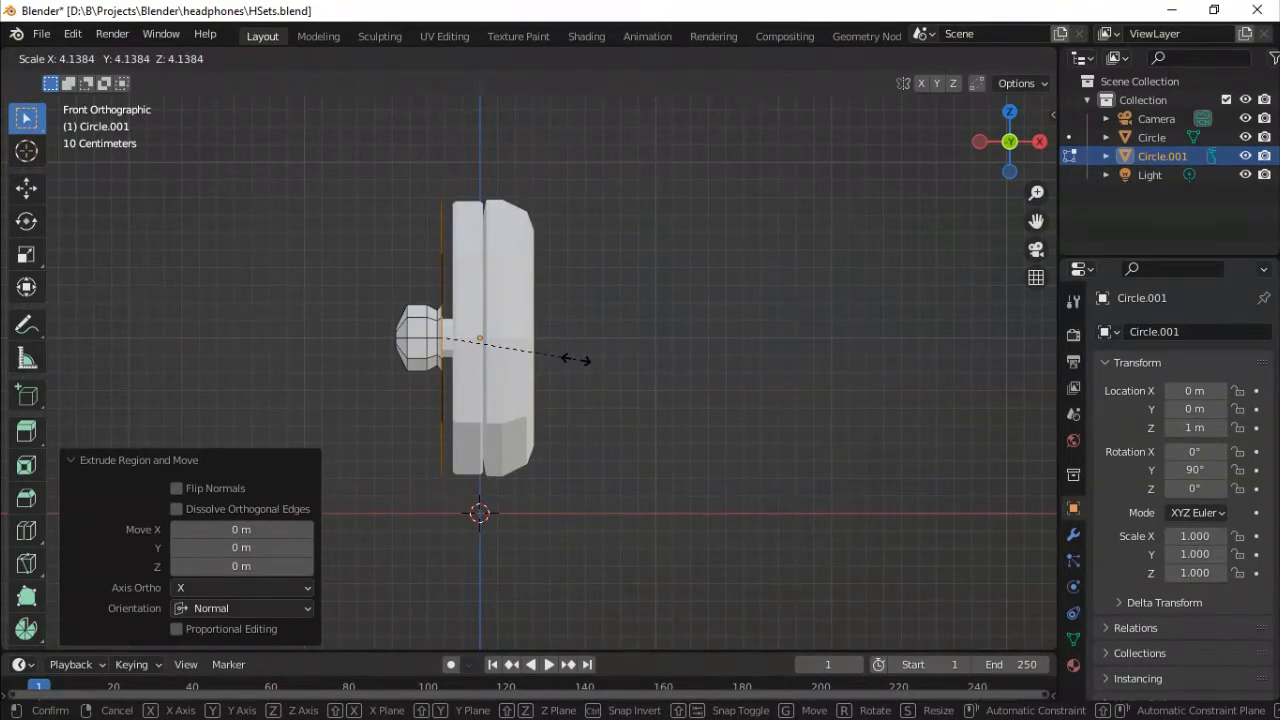
pyautogui.click(575, 359)
pyautogui.moveTo(578, 359); pyautogui.dragTo(666, 349, button='middle')
pyautogui.moveTo(666, 349); pyautogui.dragTo(700, 343, button='middle')
# Extrude the large outer rim very slightly along X and scale the new loop by 1.021.
pyautogui.press('e')
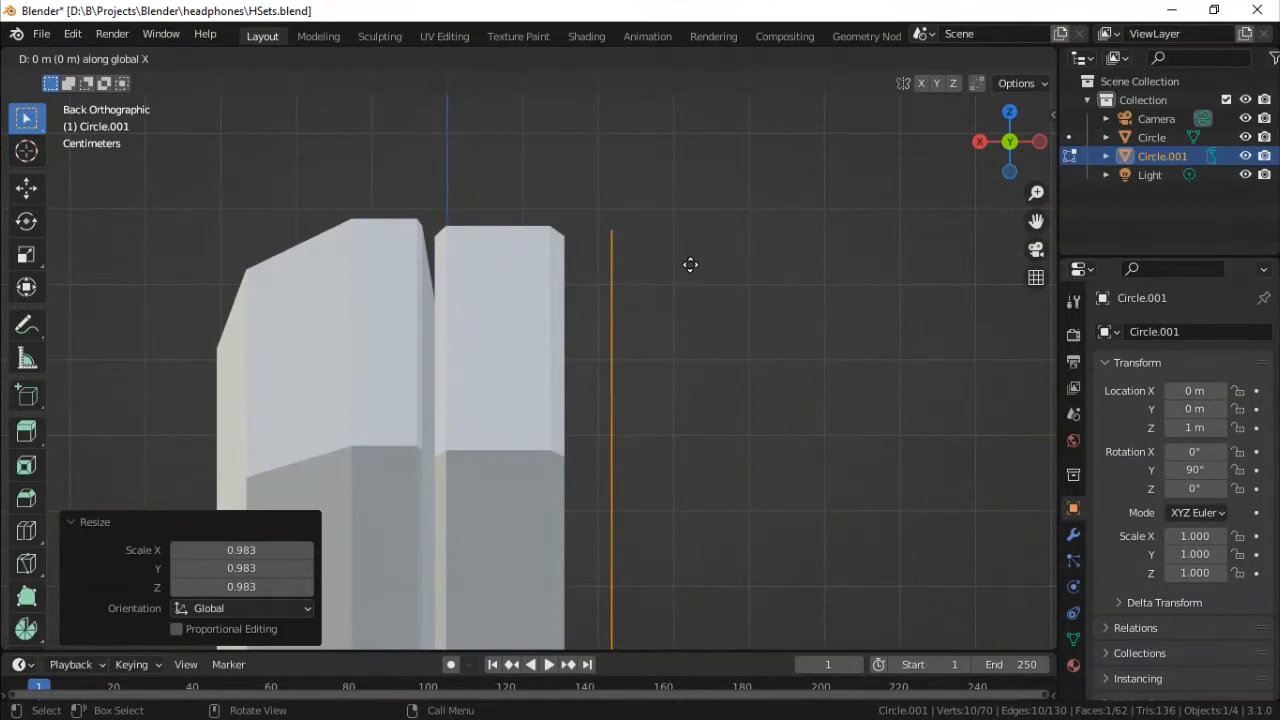
pyautogui.scroll(-3, 703, 262)
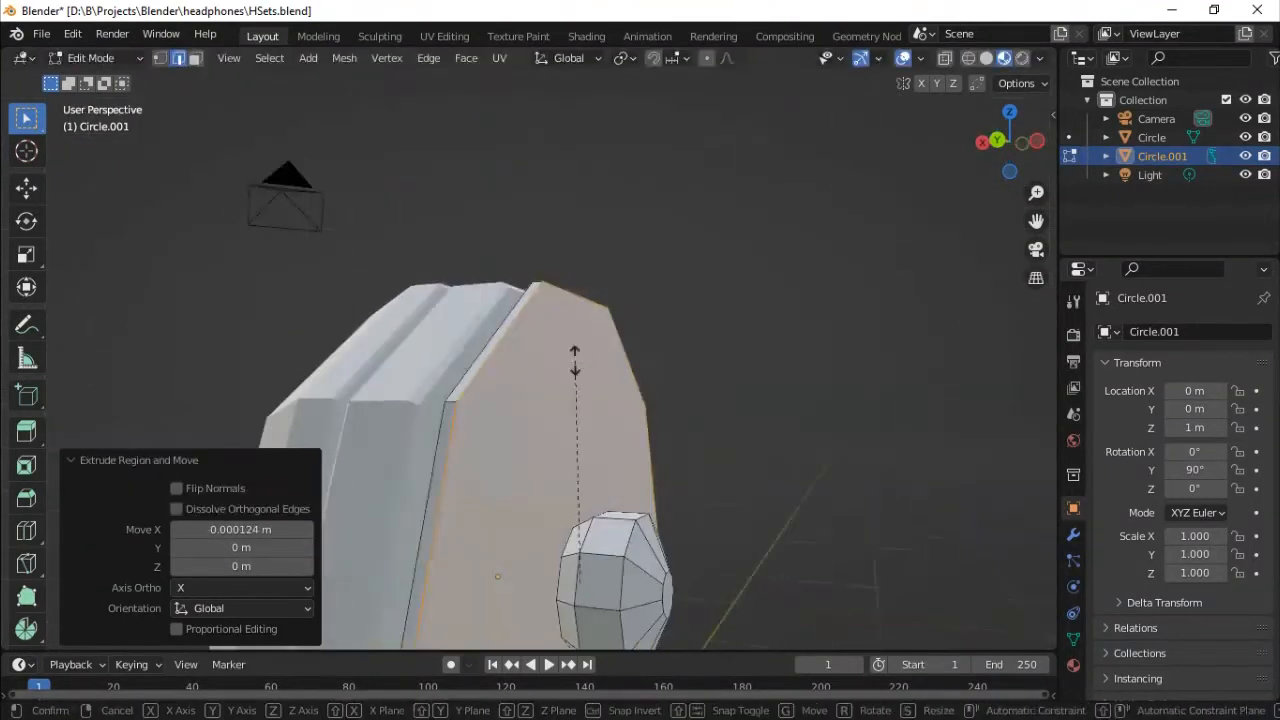
pyautogui.press('s')
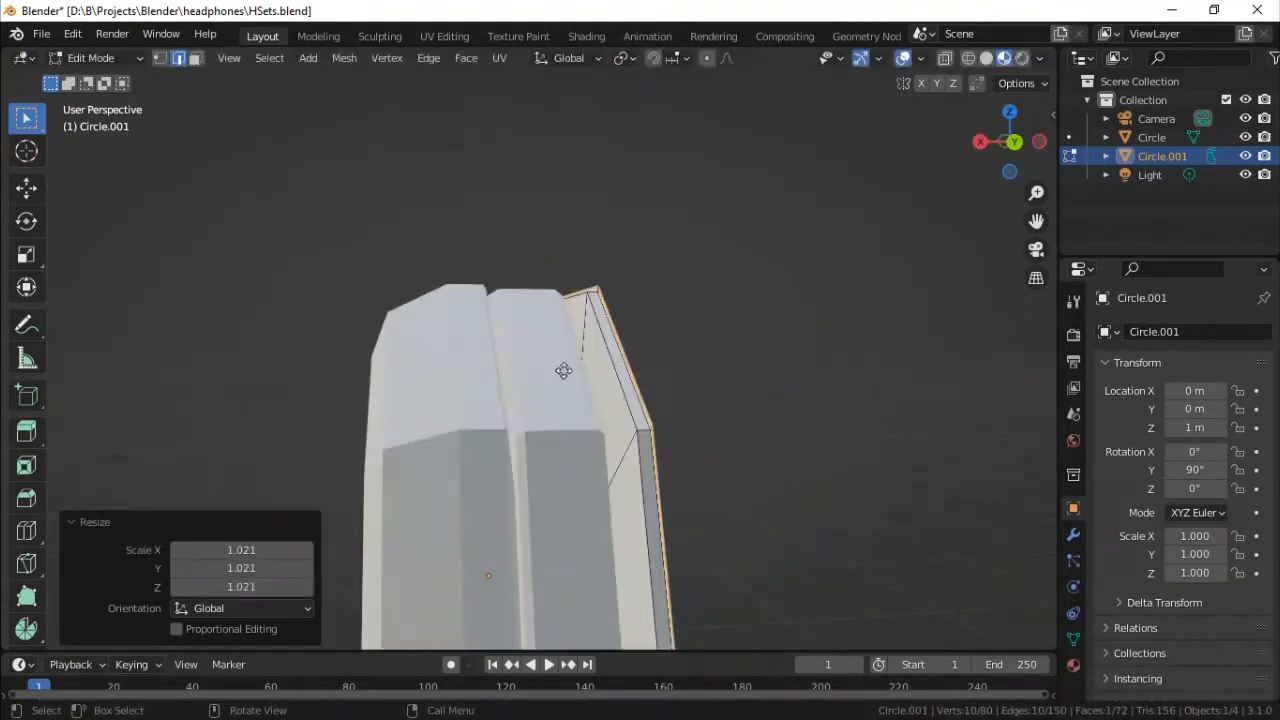
# Extrude the large rim in place, enlarge it by 1.025, and extrude it about 0.165 m away from the ear cup.
pyautogui.press('e')
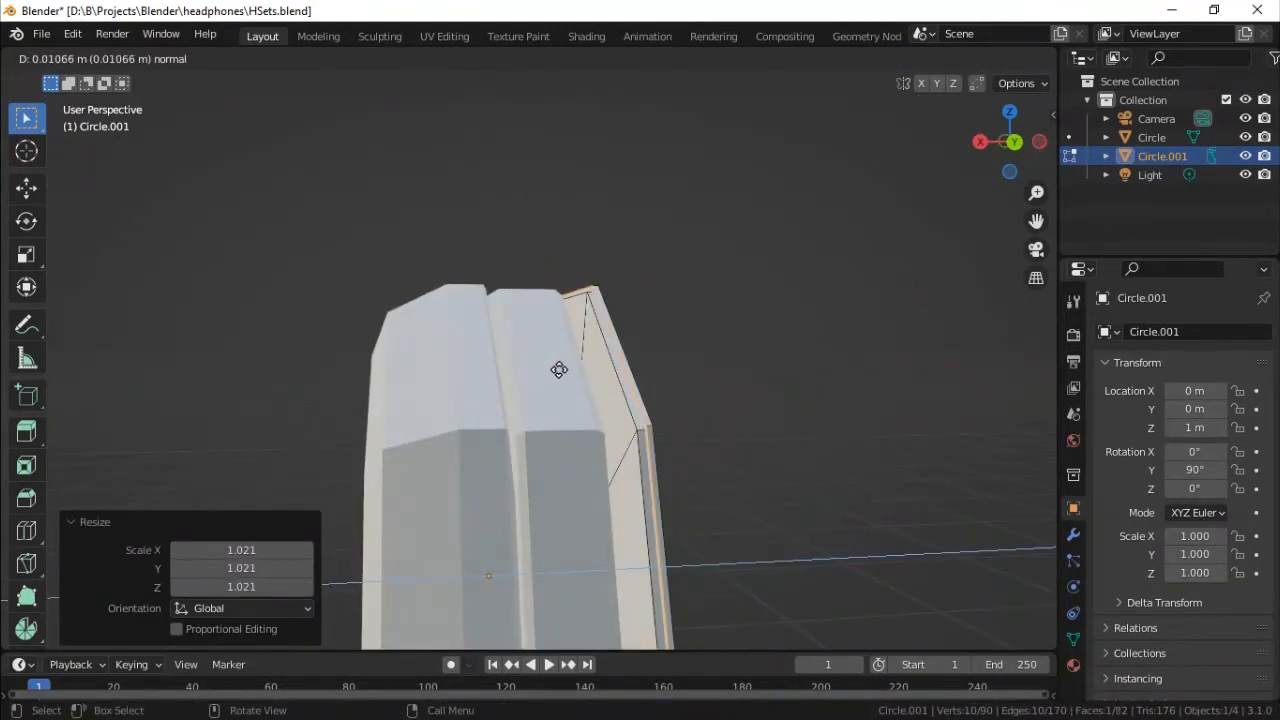
pyautogui.rightClick(557, 367)
pyautogui.press('s')
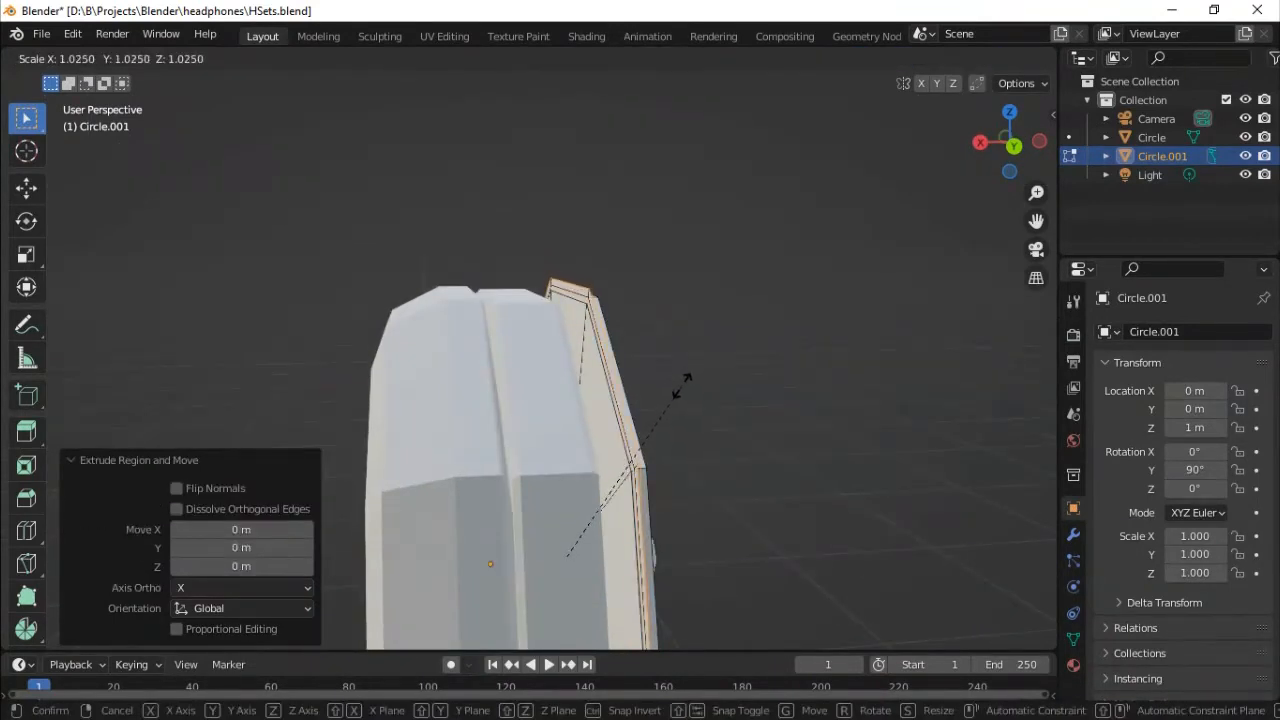
pyautogui.click(683, 385)
pyautogui.press('e')
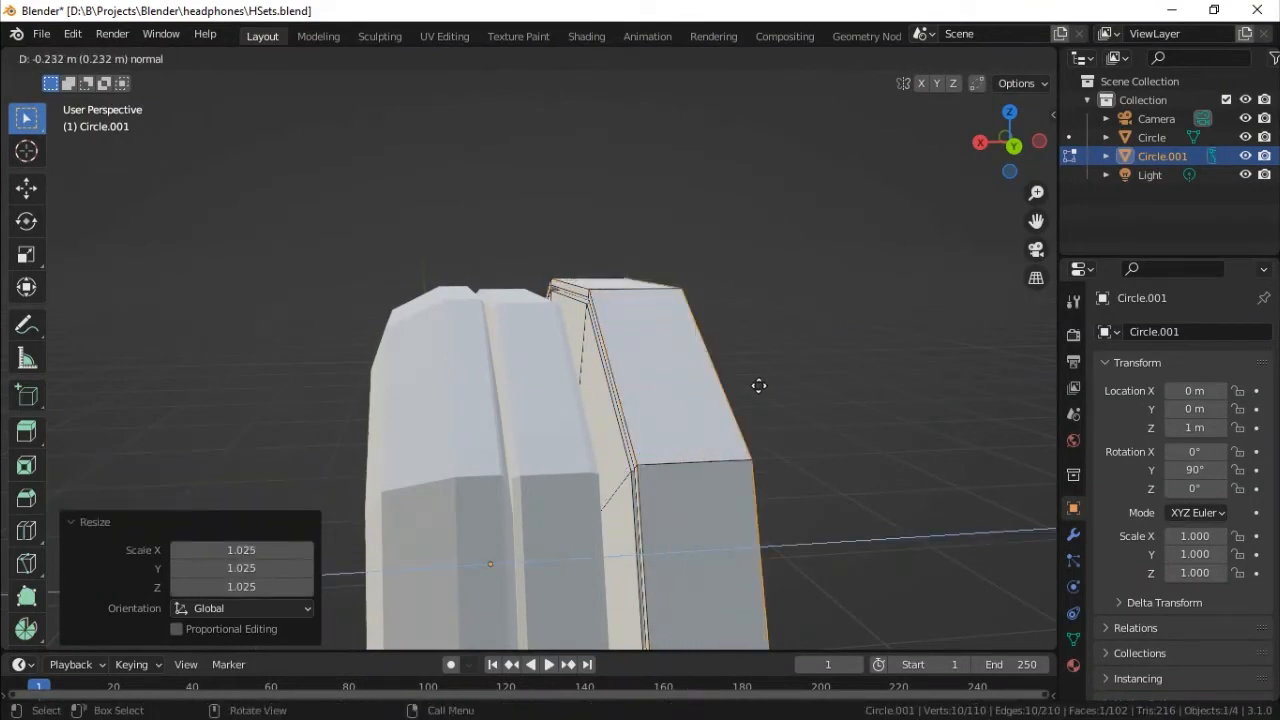
pyautogui.click(740, 389)
# Extrude the outer rim another 0.044 m away from the cup and scale the new loop to about 0.83 for a bevel.
pyautogui.press('KP_1')
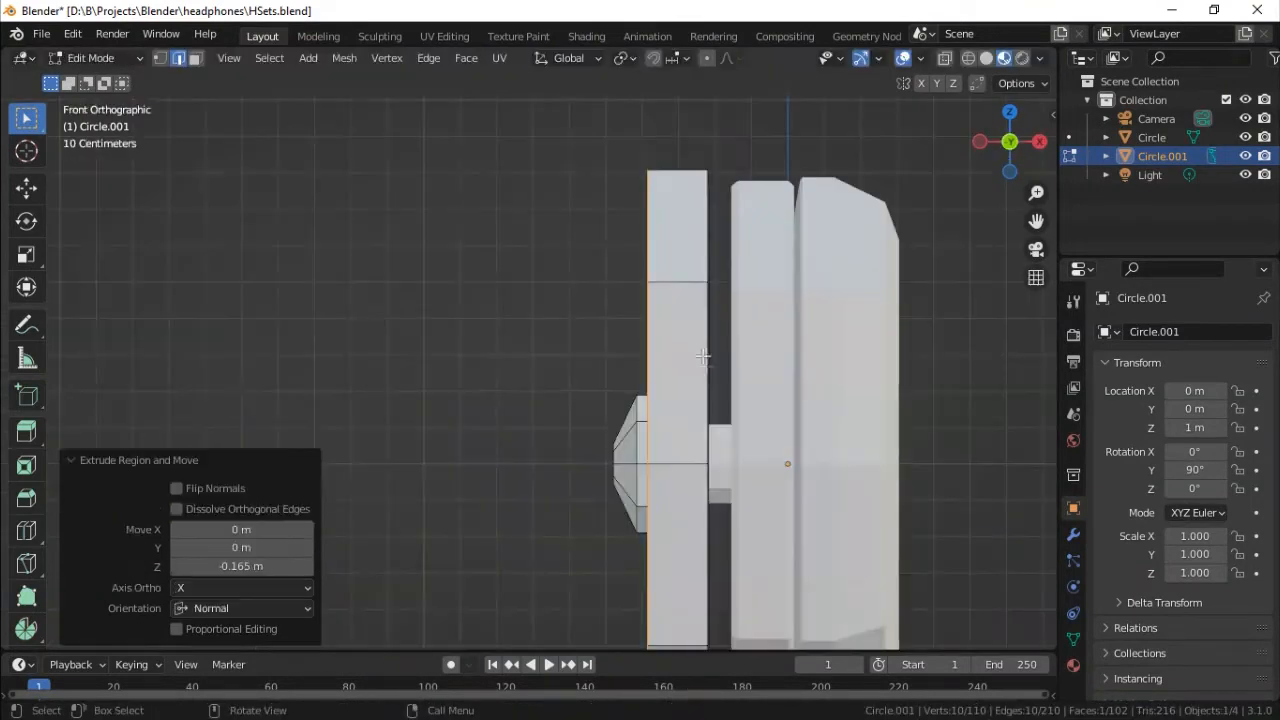
pyautogui.press('e')
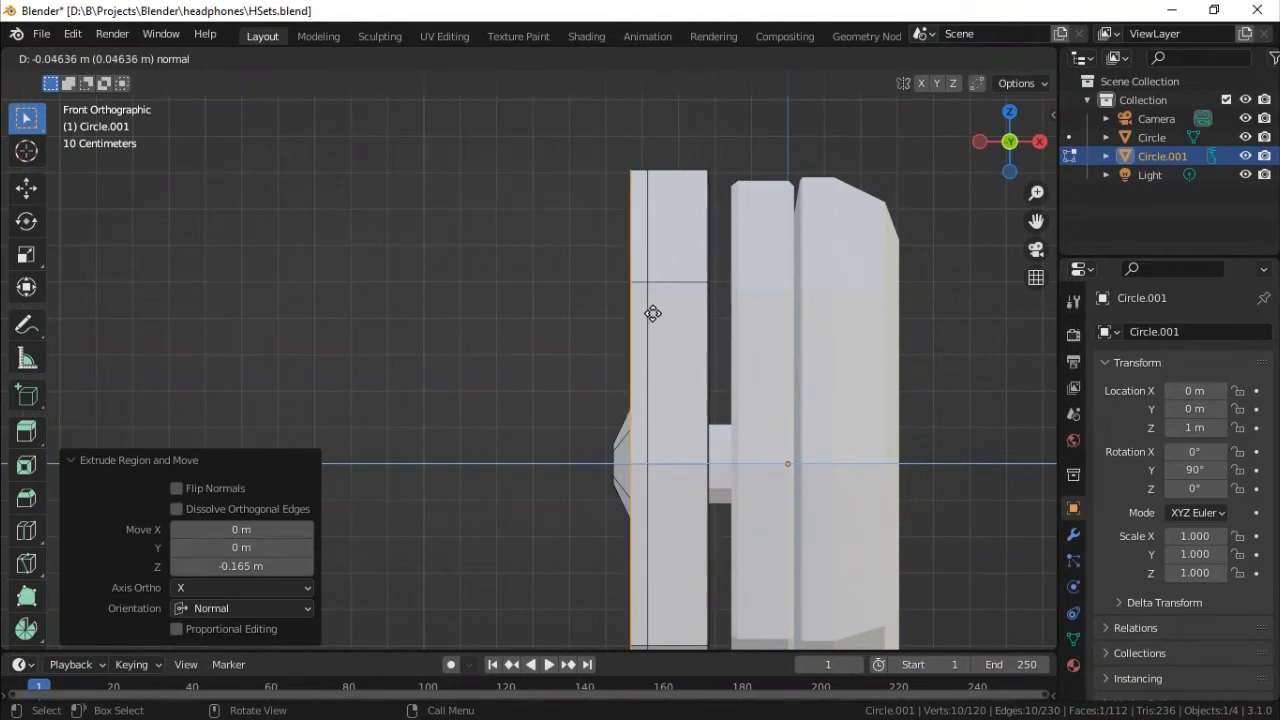
pyautogui.click(653, 310)
pyautogui.press('s')
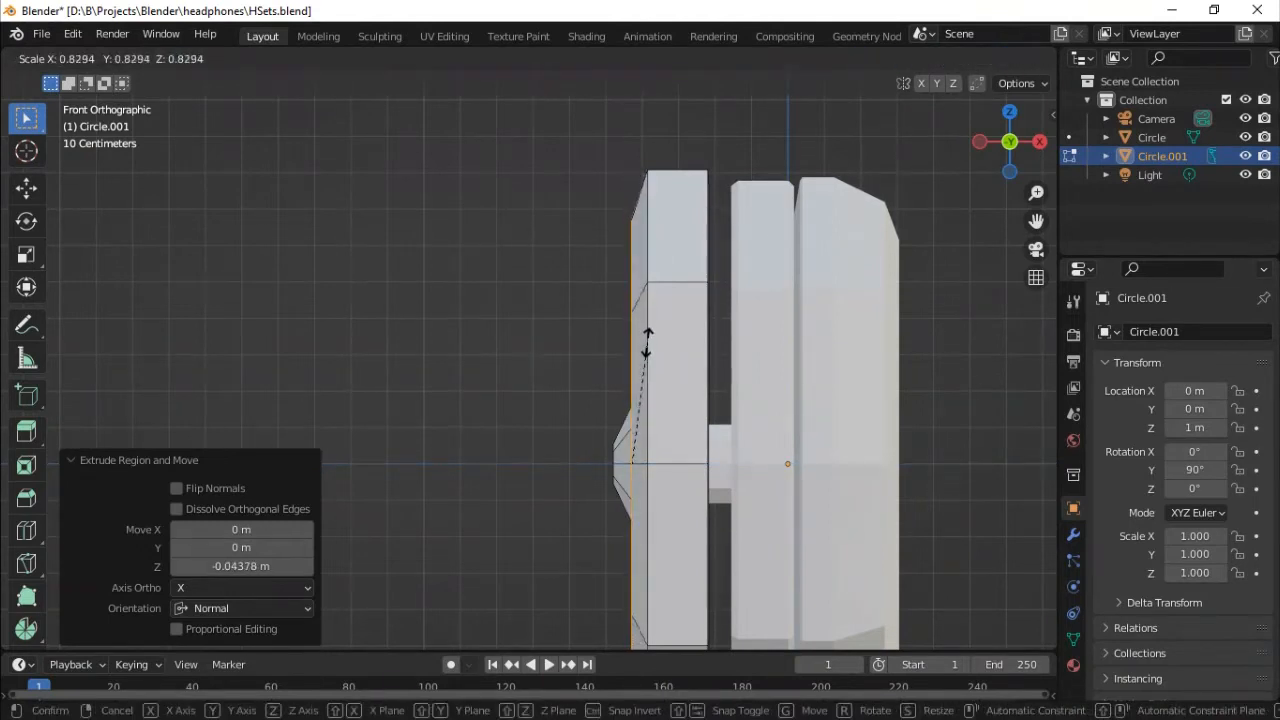
pyautogui.click(647, 342)
# Extrude the beveled rim inward into a recess about 0.05 m deep, adjust it along X, and scale the loop to 0.917.
pyautogui.moveTo(647, 342); pyautogui.dragTo(749, 343, button='middle')
pyautogui.press('e')
pyautogui.press('s')
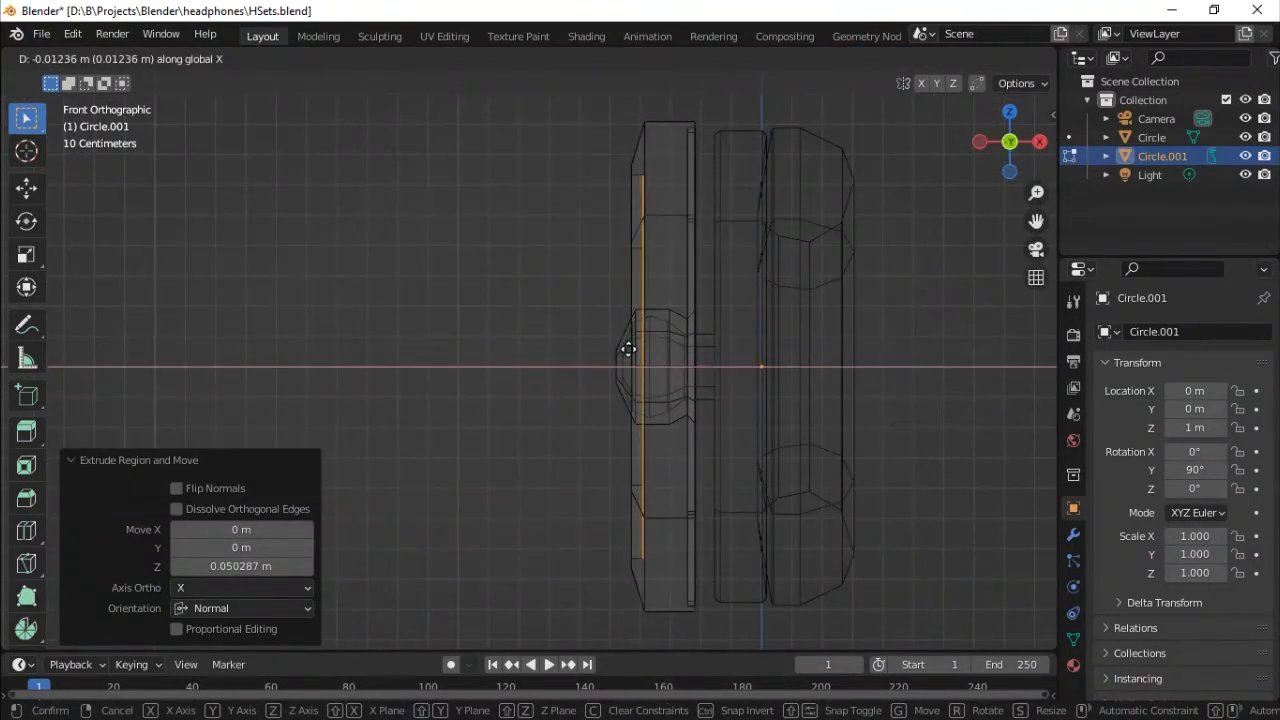
pyautogui.click(630, 351)
pyautogui.press('s')
pyautogui.click(634, 355)
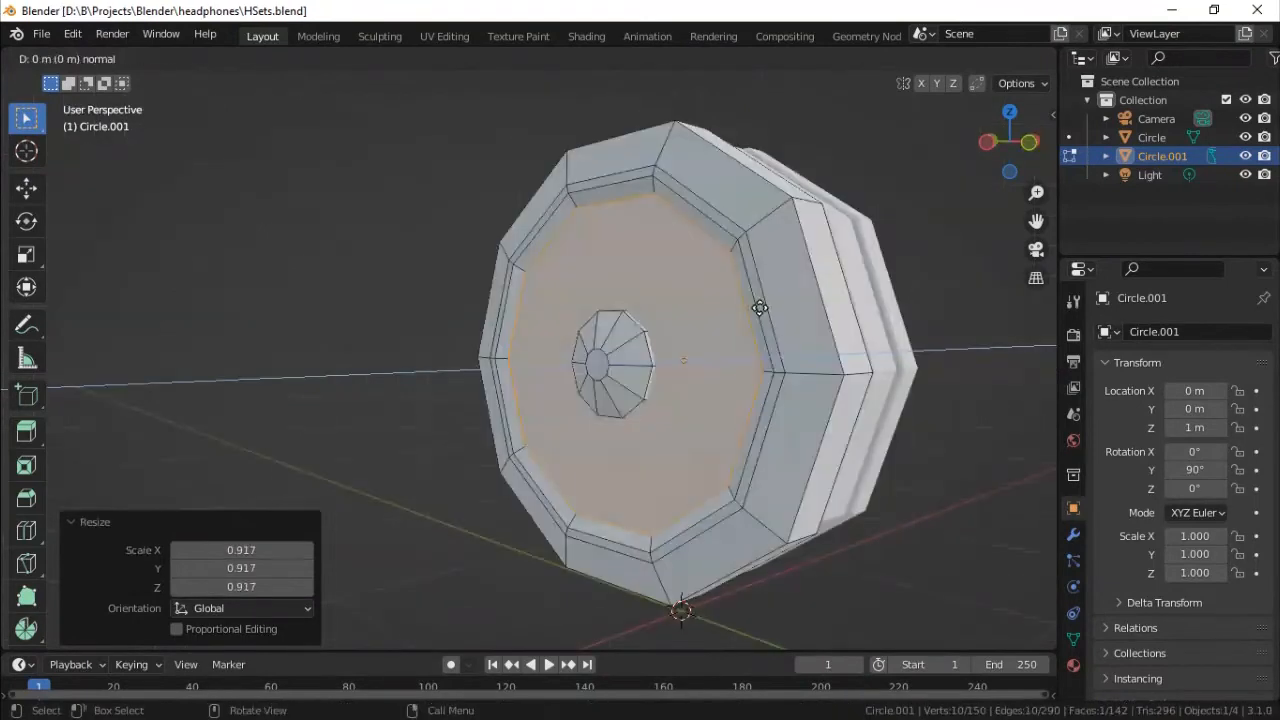
# Extrude the recessed loop outward about 0.1 m and scale it down to the small central disc.
pyautogui.press('e')
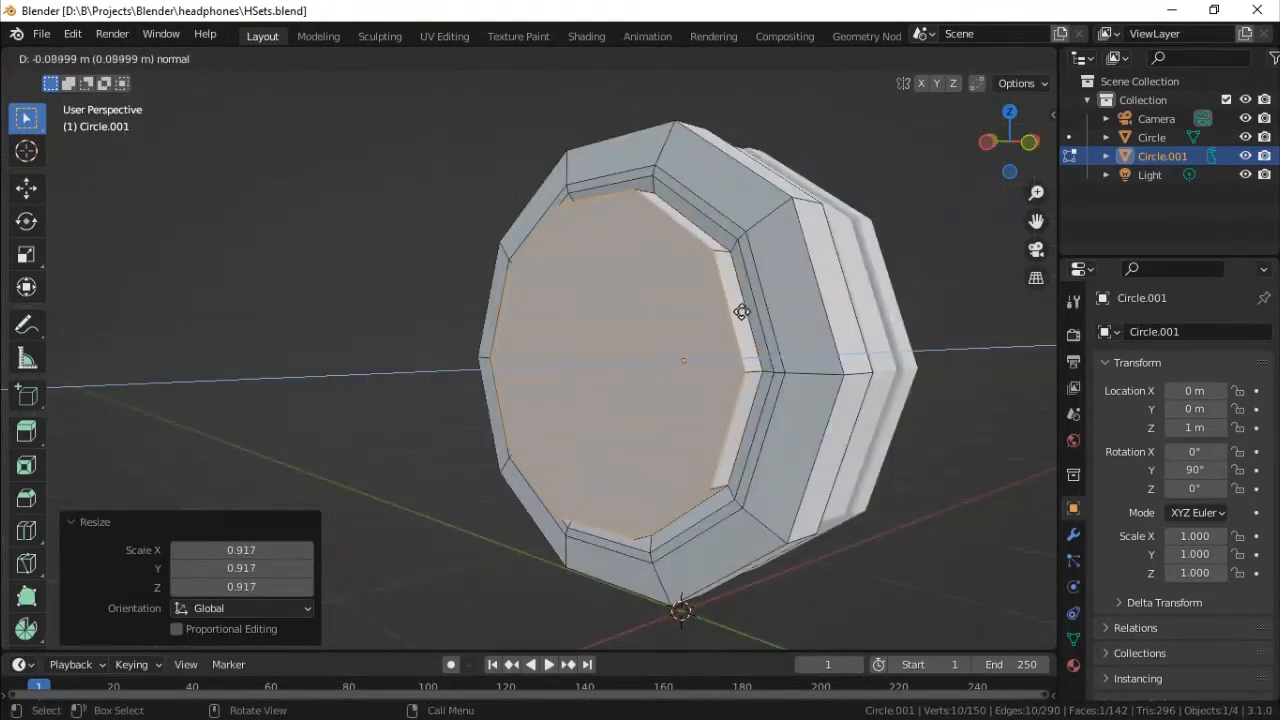
pyautogui.click(740, 313)
pyautogui.press('s')
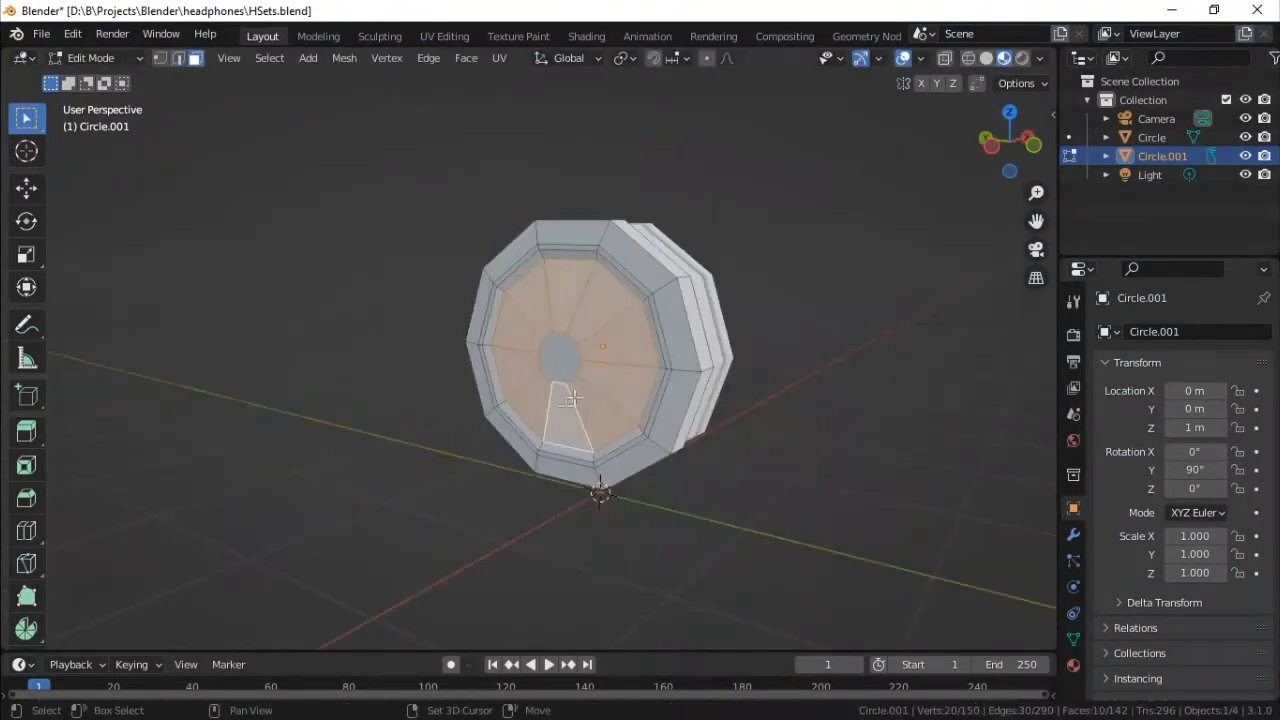
# Inset the ring of ten faces around the central disc by 0.1397 m and move them along X to round the cover.
pyautogui.press('i')
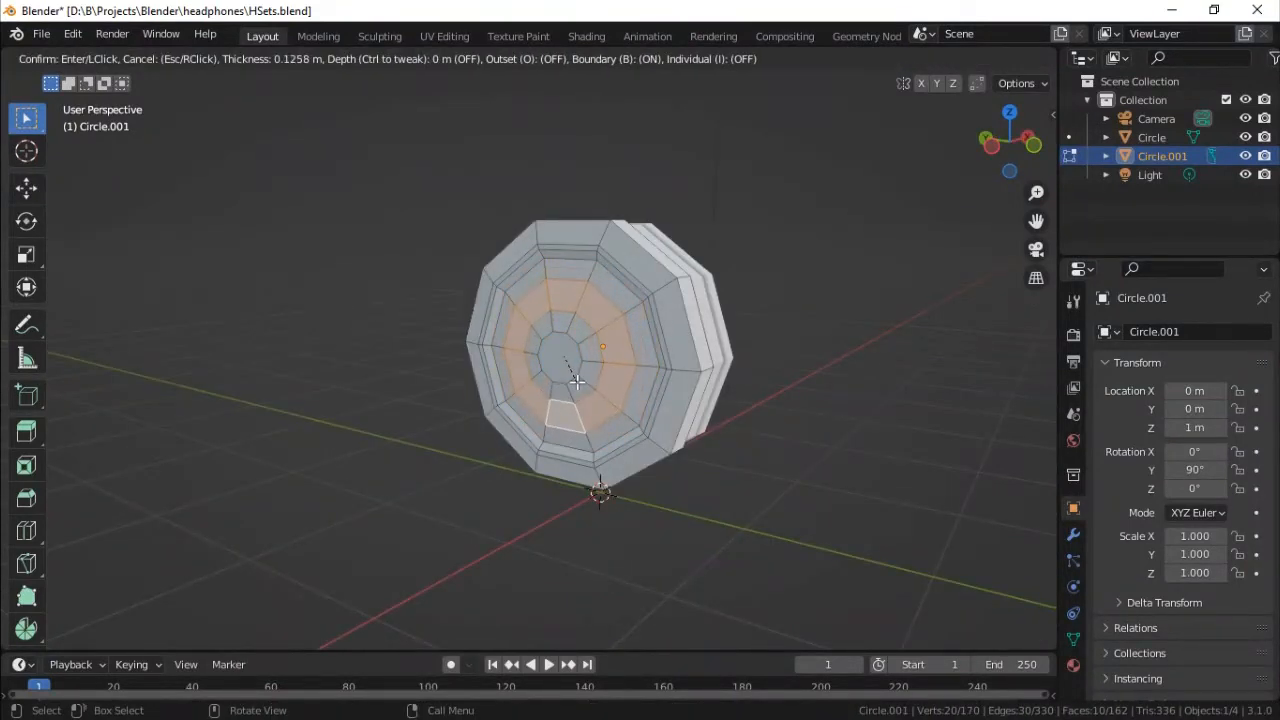
pyautogui.click(573, 380)
pyautogui.moveTo(573, 380); pyautogui.dragTo(534, 360, button='middle')
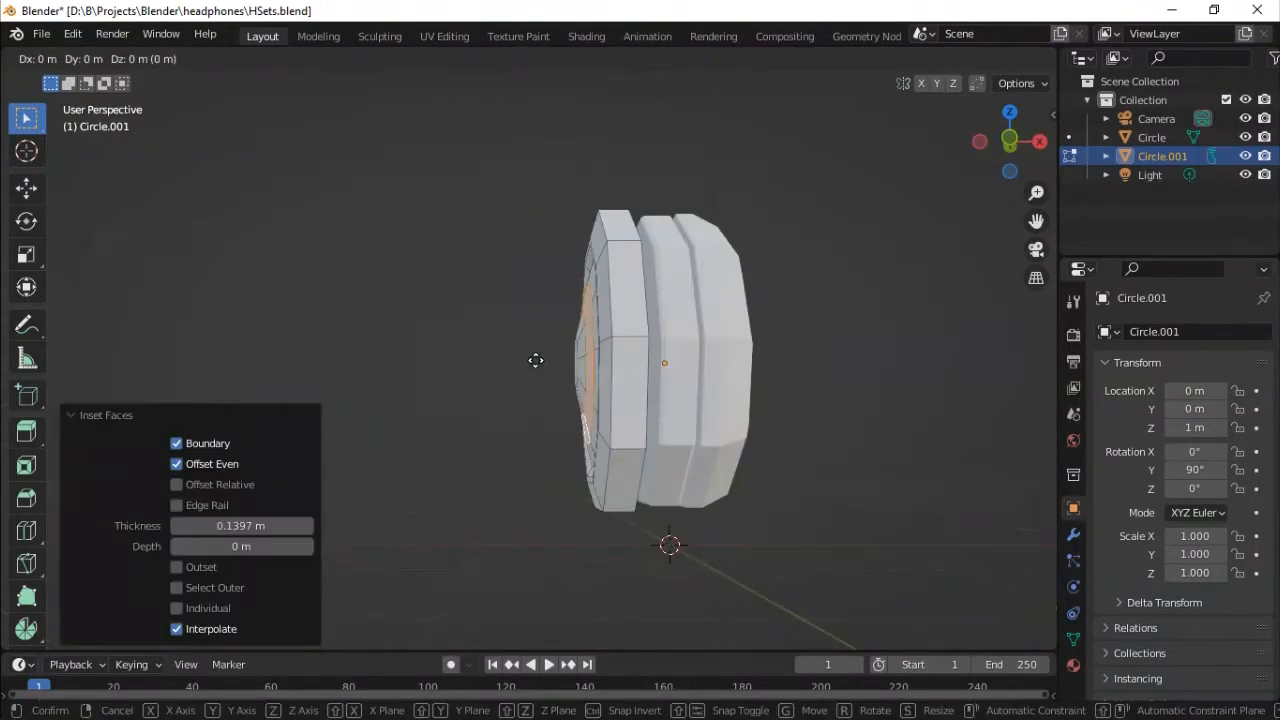
pyautogui.press('g')
pyautogui.press('x')
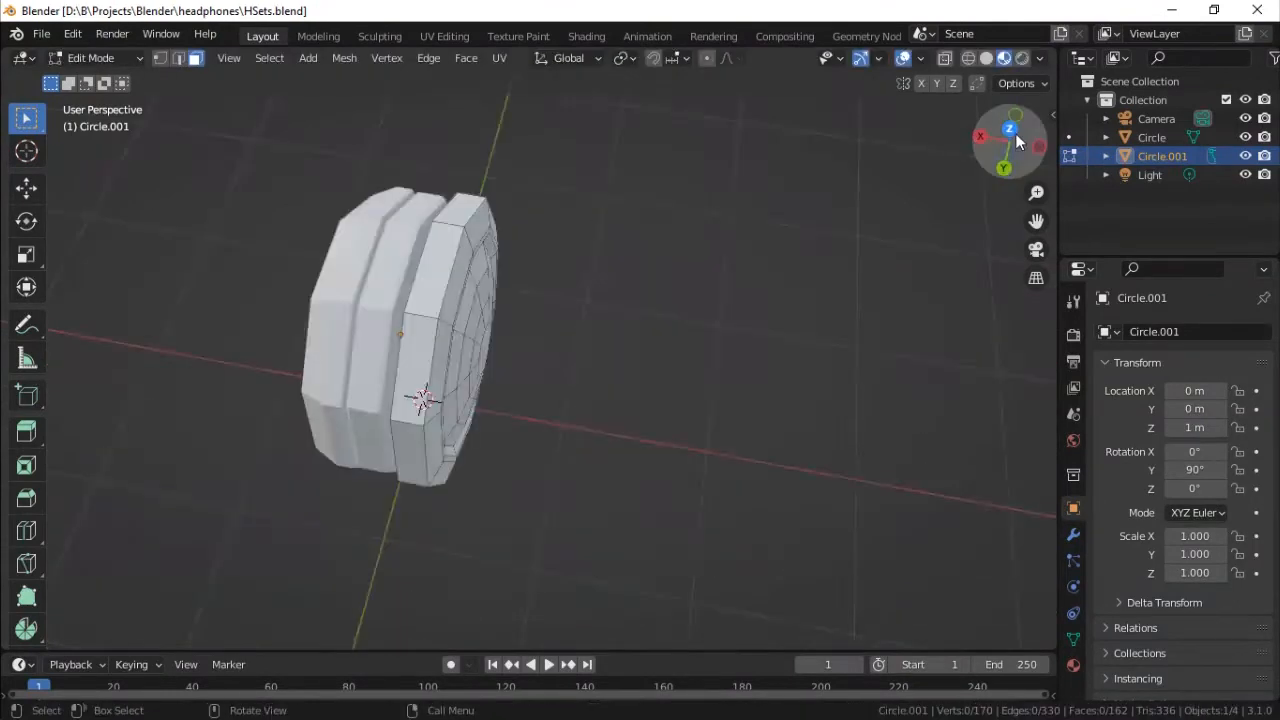
# Extrude the cover's three upper rim faces about 0.119 m up along Z and flatten them by scaling Z to 0.
pyautogui.click(1011, 131)
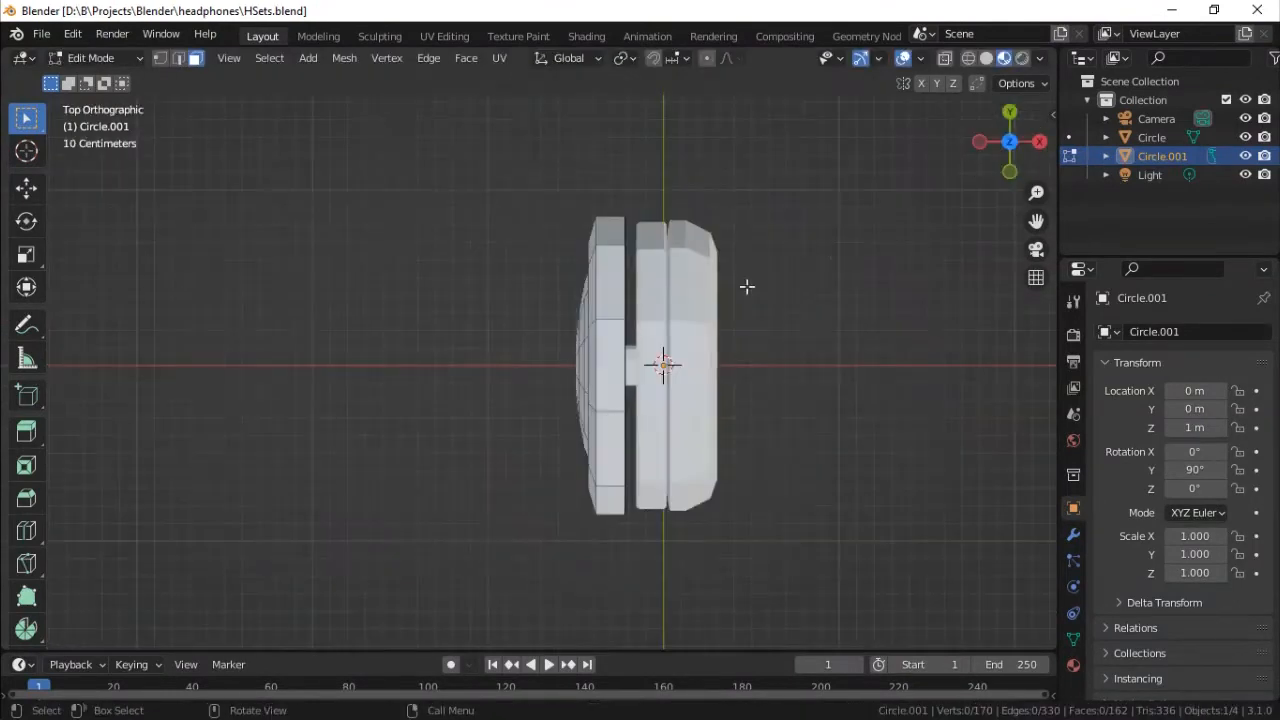
pyautogui.click(611, 296)
pyautogui.keyDown('shift'); pyautogui.click(618, 356); pyautogui.keyUp('shift')
pyautogui.keyDown('shift'); pyautogui.click(608, 457); pyautogui.keyUp('shift')
pyautogui.moveTo(608, 457); pyautogui.dragTo(881, 364, button='middle')
pyautogui.press('e')
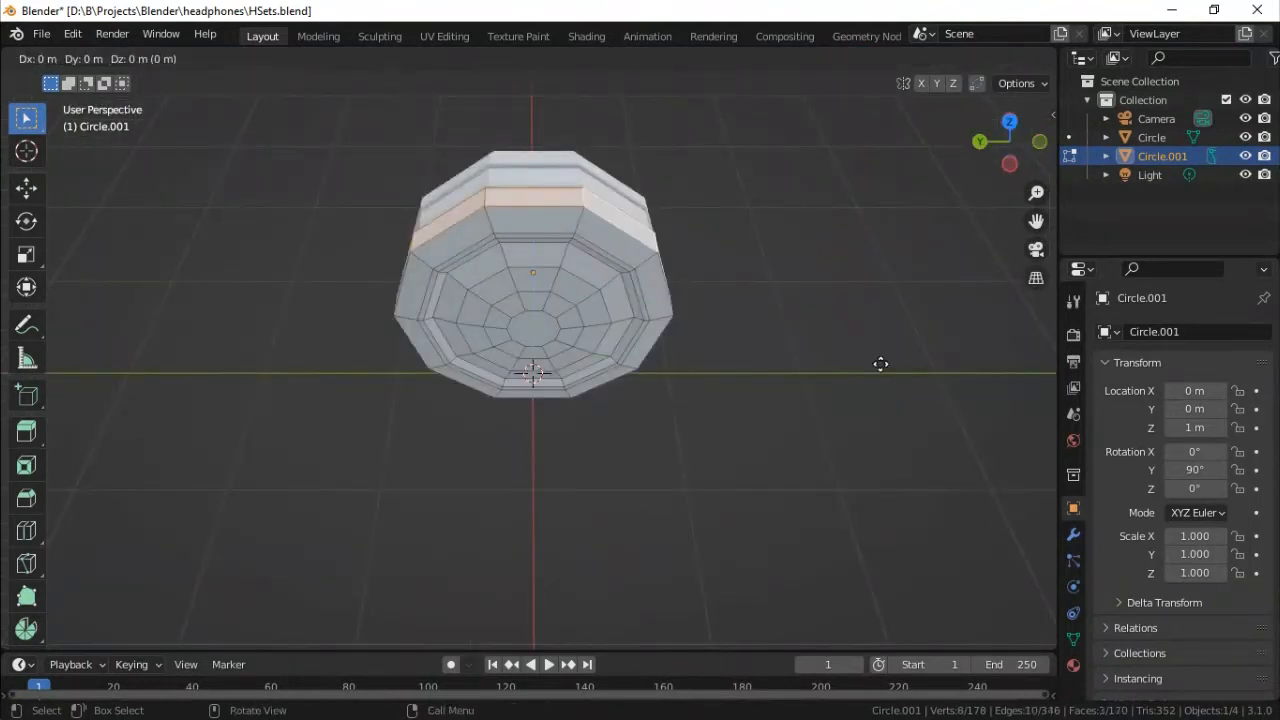
pyautogui.press('z')
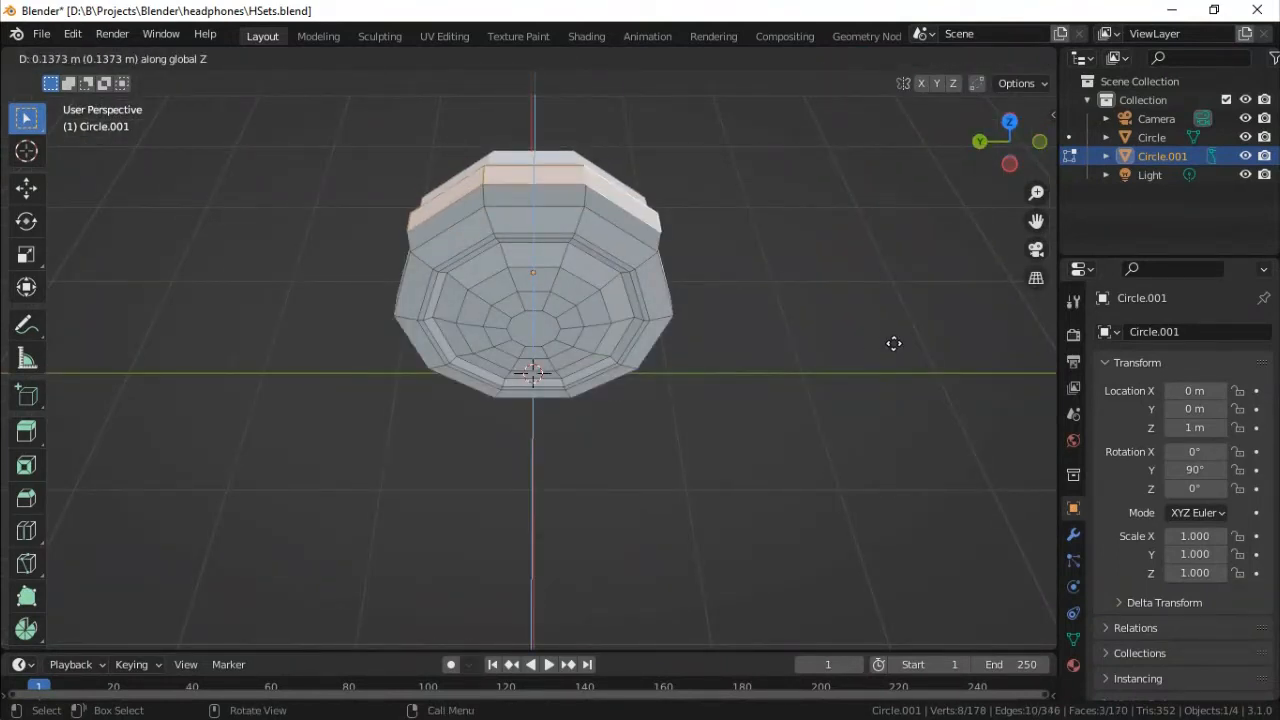
pyautogui.click(894, 345)
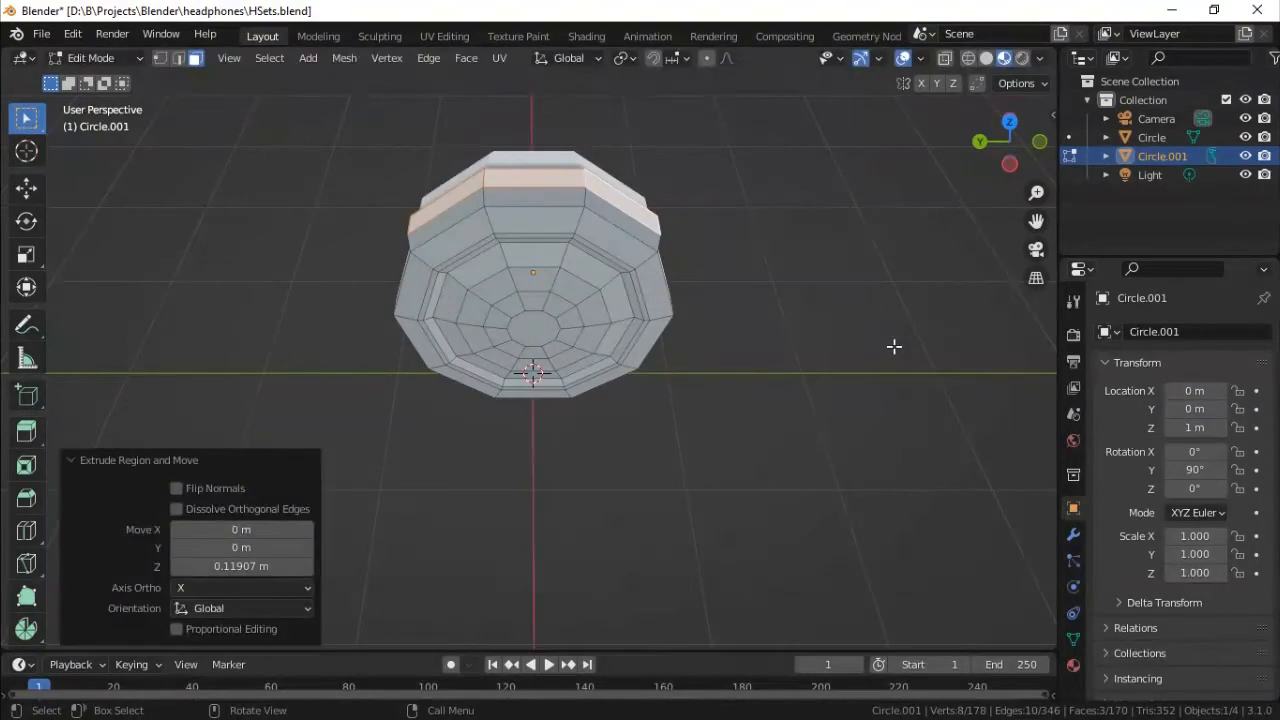
pyautogui.write('sz0')
pyautogui.click(894, 346)
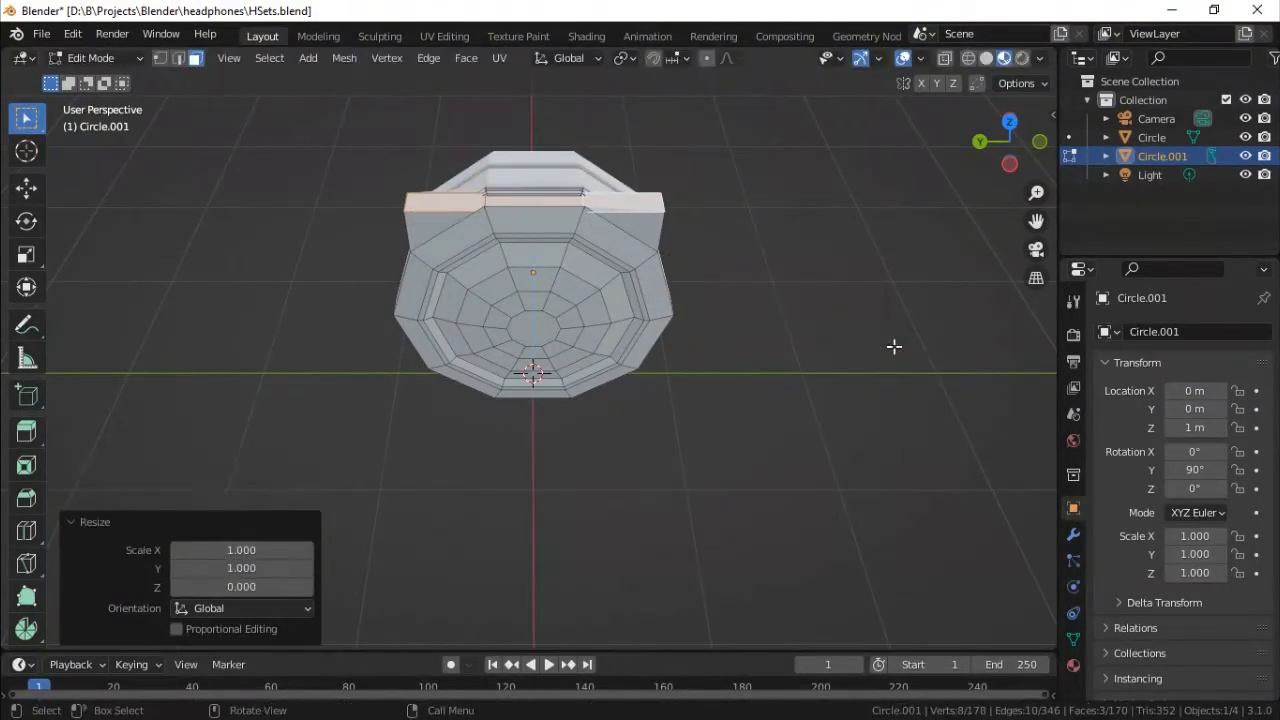
# Raise the flattened top faces about 0.084 m along Z and narrow them to 0.56 along Y.
pyautogui.press('g')
pyautogui.press('z')
pyautogui.click(732, 282)
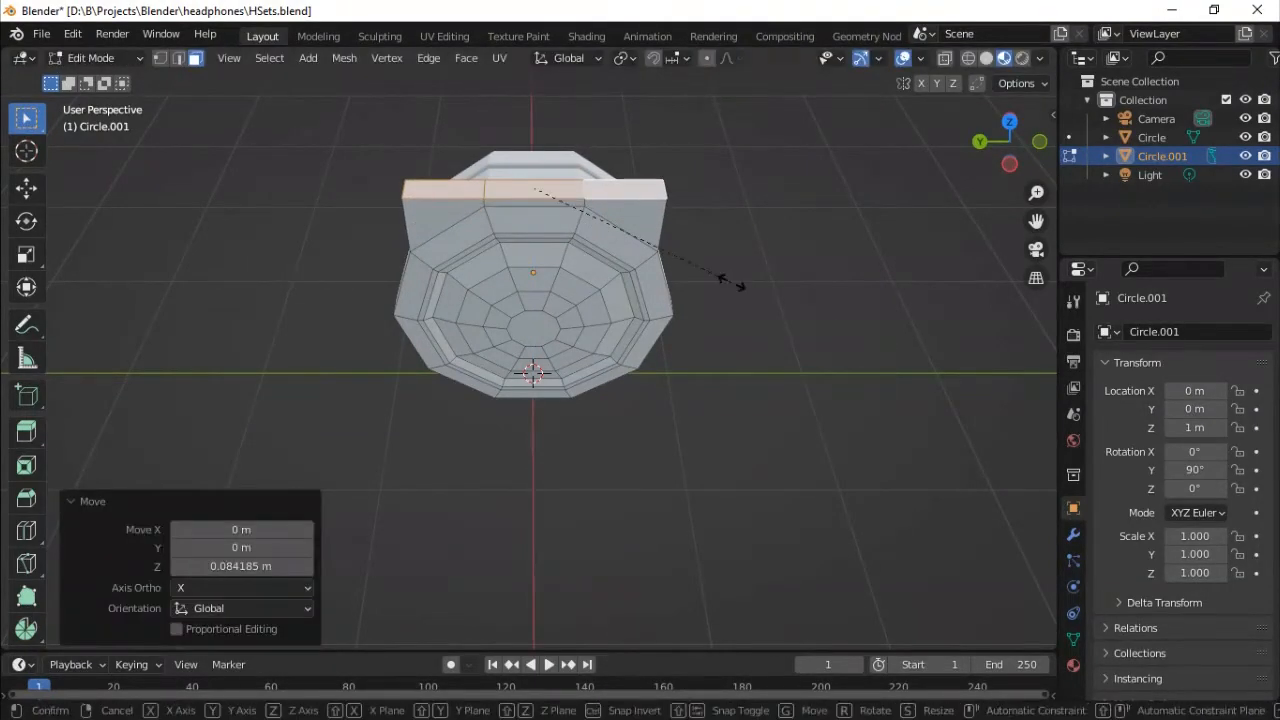
pyautogui.press('s')
pyautogui.press('y')
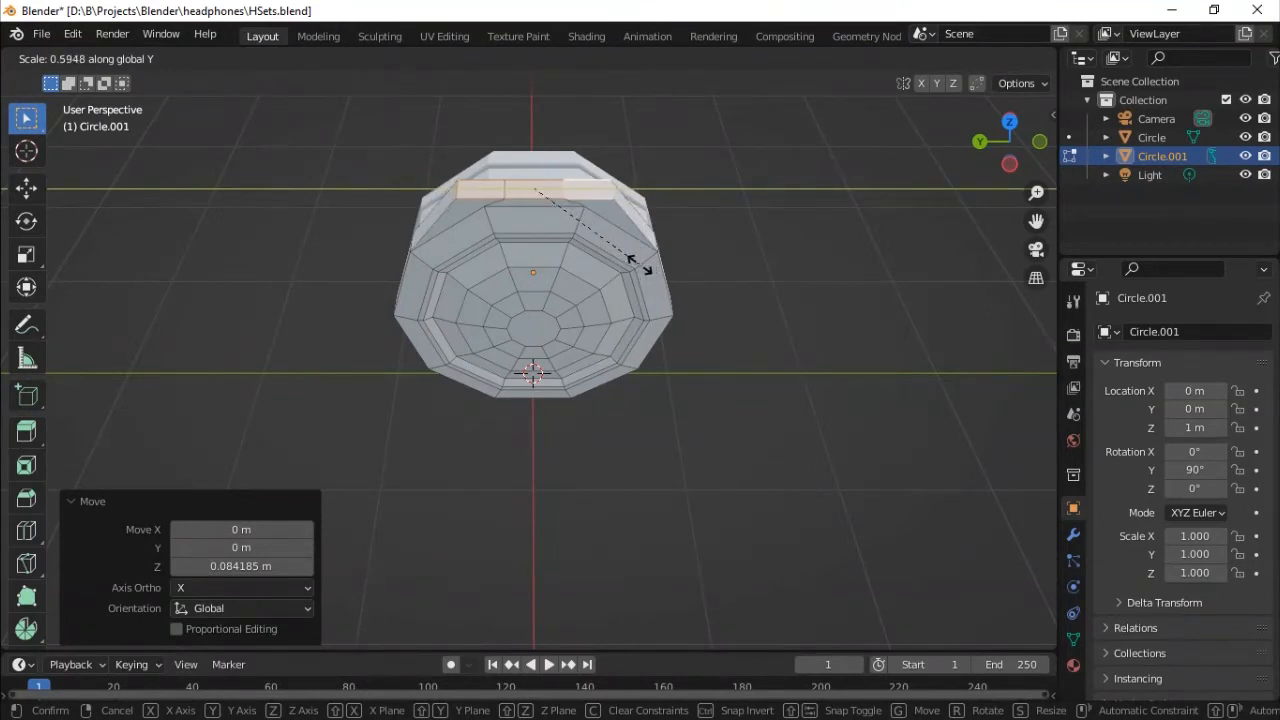
pyautogui.click(630, 258)
# Extrude the top faces about 0.316 m up along Z, scale them to about 0.74 along Y, and raise them slightly.
pyautogui.moveTo(630, 258); pyautogui.dragTo(565, 360, button='middle')
pyautogui.press('g')
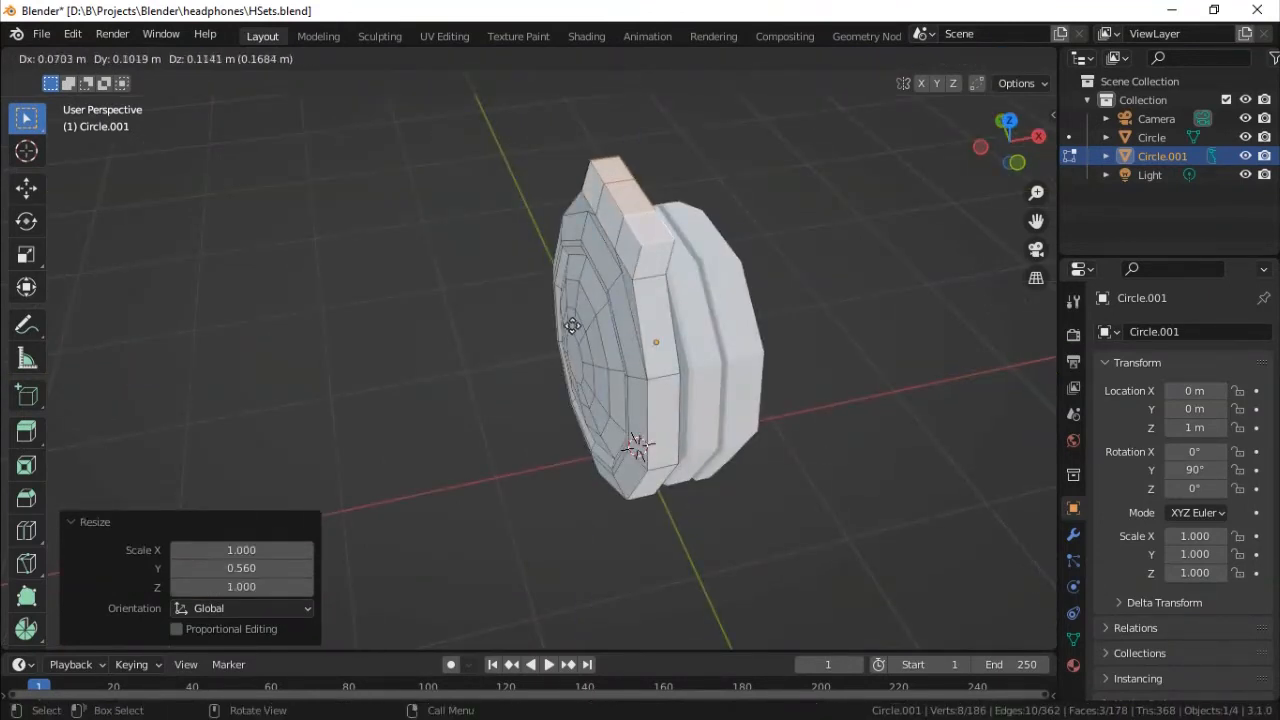
pyautogui.click(572, 325)
pyautogui.press('ctrl+KP_3')
pyautogui.press('s')
pyautogui.press('y')
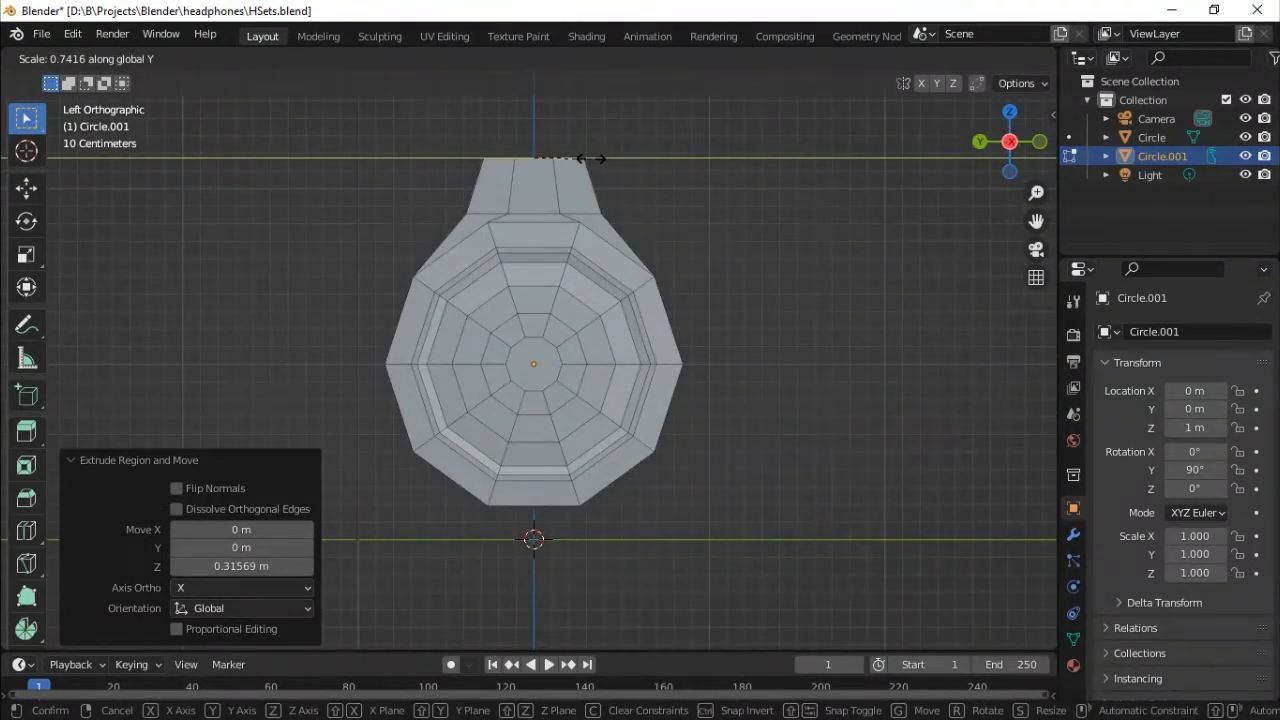
pyautogui.click(591, 159)
pyautogui.press('g')
pyautogui.press('z')
pyautogui.click(560, 208)
# Inset the neck's middle outer face by about 0.058 m, reshape it with LoopTools Circle, and scale it to 0.795.
pyautogui.click(544, 190)
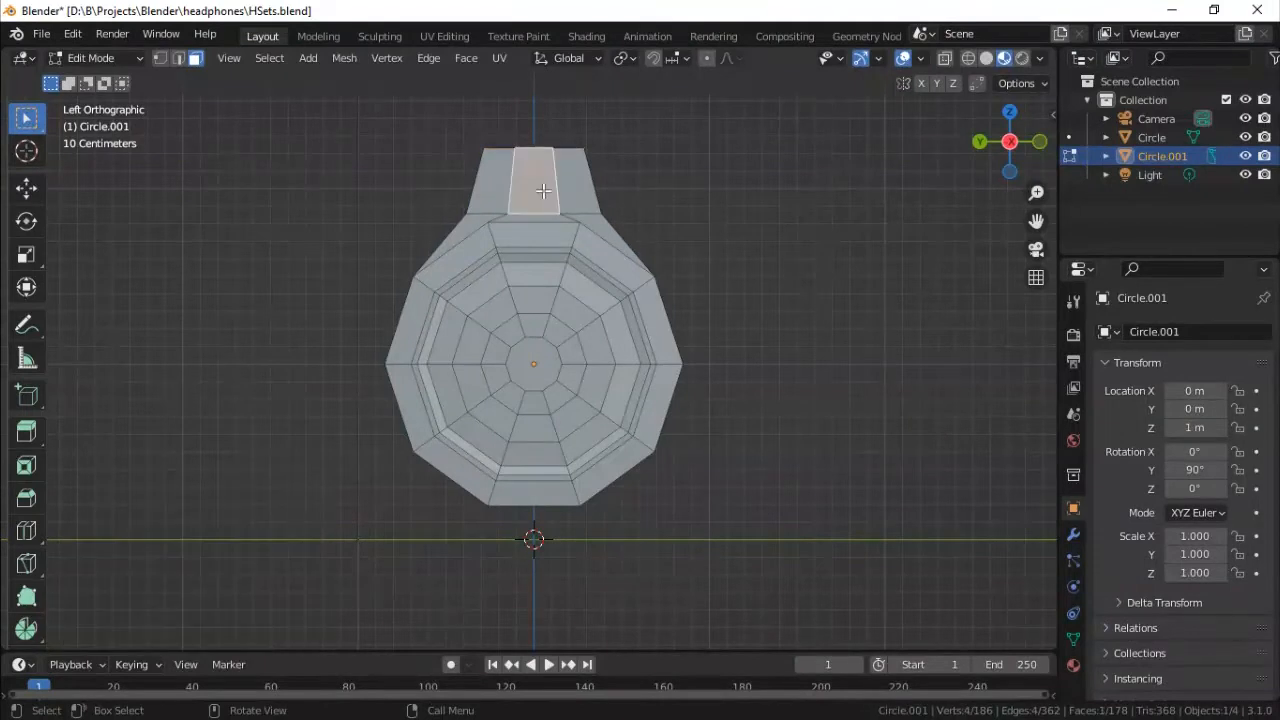
pyautogui.press('i')
pyautogui.click(538, 180)
pyautogui.rightClick(538, 180)
pyautogui.moveTo(423, 157)
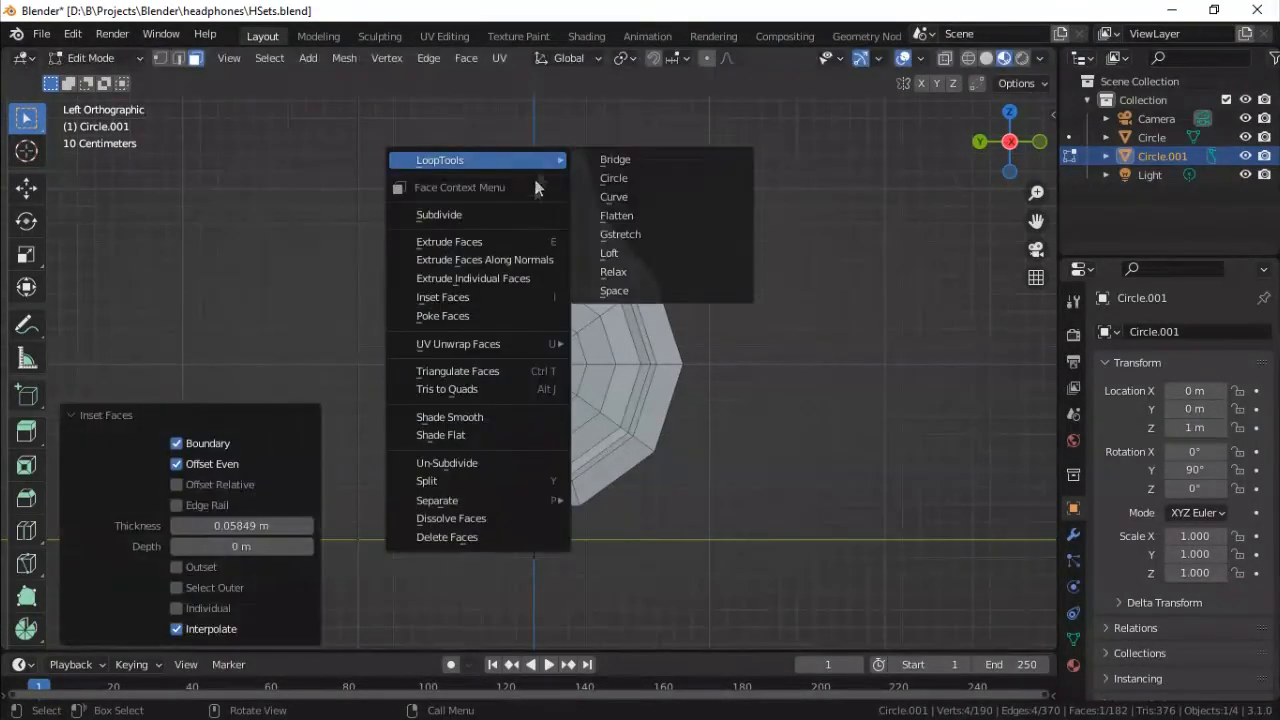
pyautogui.click(625, 177)
pyautogui.press('s')
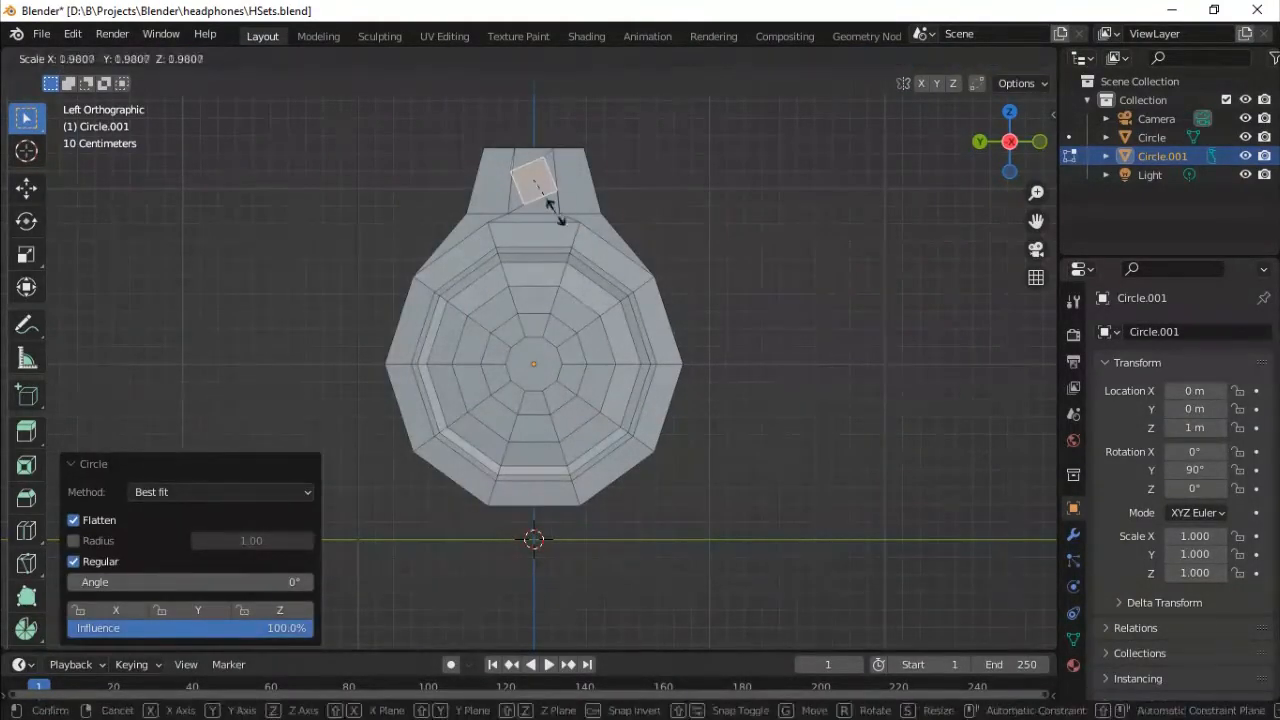
pyautogui.click(546, 197)
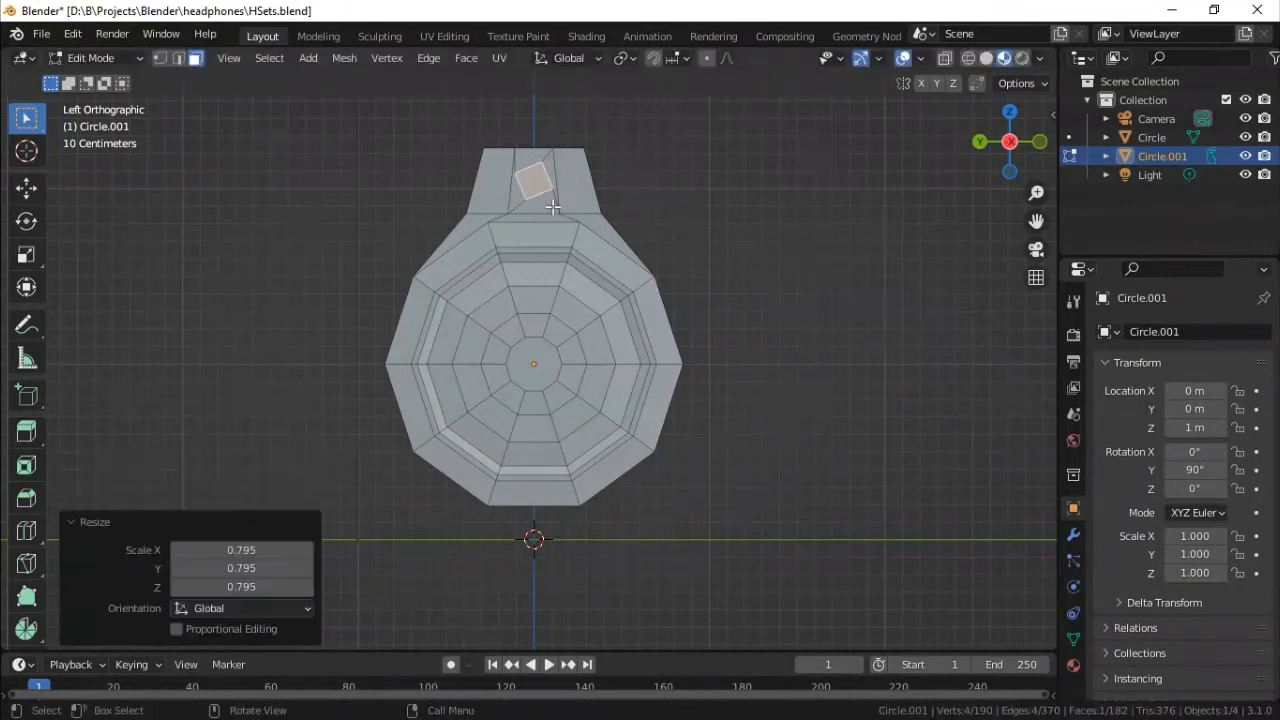
# Inset the small reshaped face on the neck by about 0.03 m and sink it about 0.023 m along X.
pyautogui.scroll(2, 543, 198)
pyautogui.press('i')
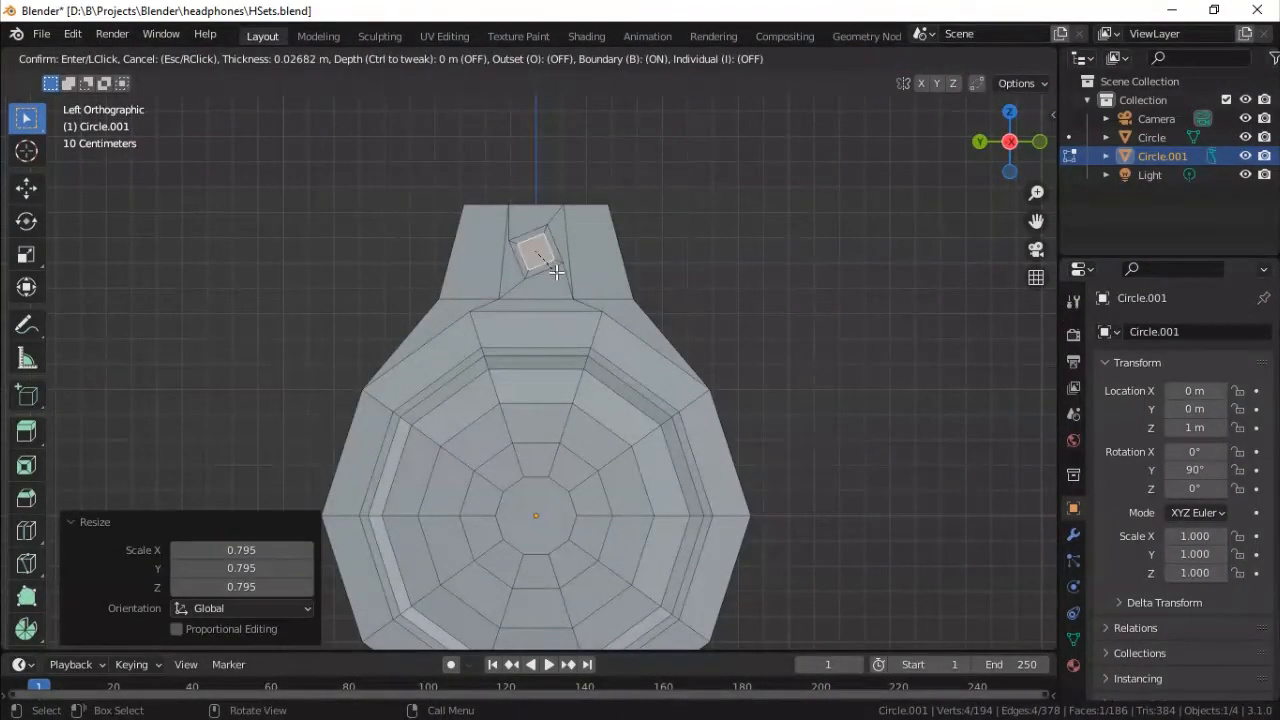
pyautogui.click(556, 268)
pyautogui.moveTo(556, 268); pyautogui.dragTo(496, 312, button='middle')
pyautogui.press('g')
pyautogui.press('x')
pyautogui.click(502, 310)
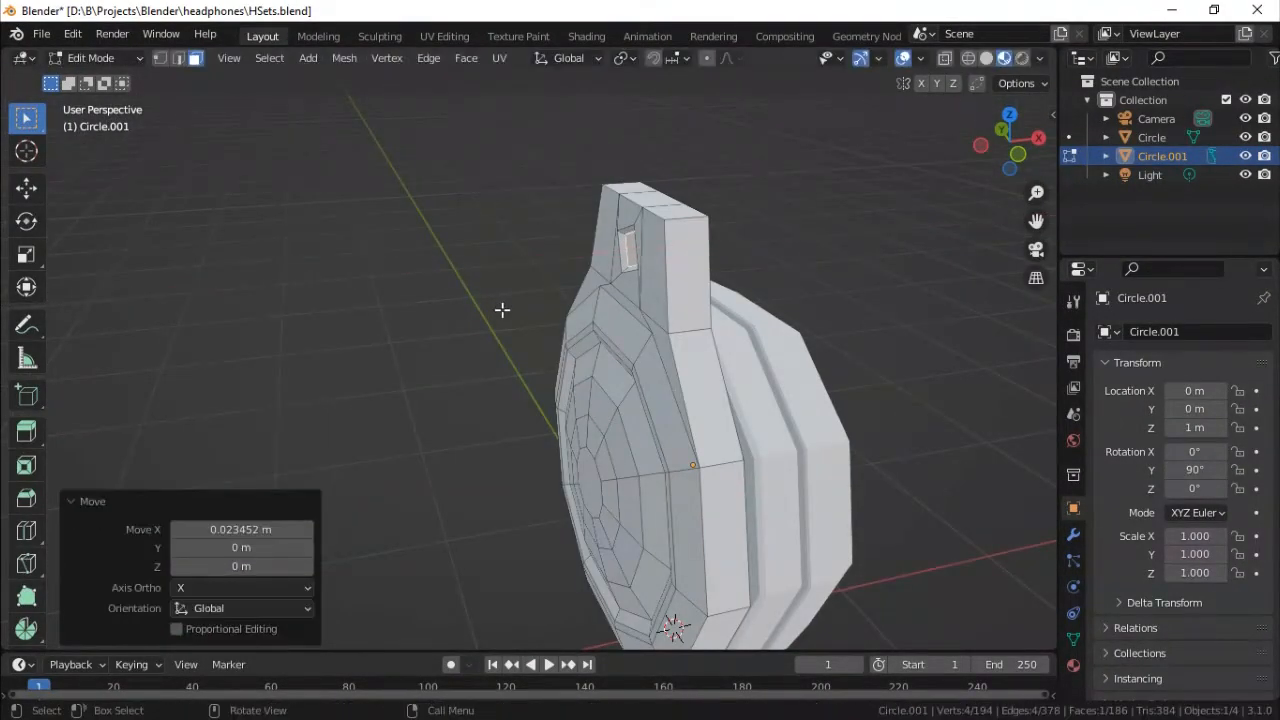
# Inset the sunken neck face by about 0.038 m and move the new inner face along X.
pyautogui.press('i')
pyautogui.click(510, 304)
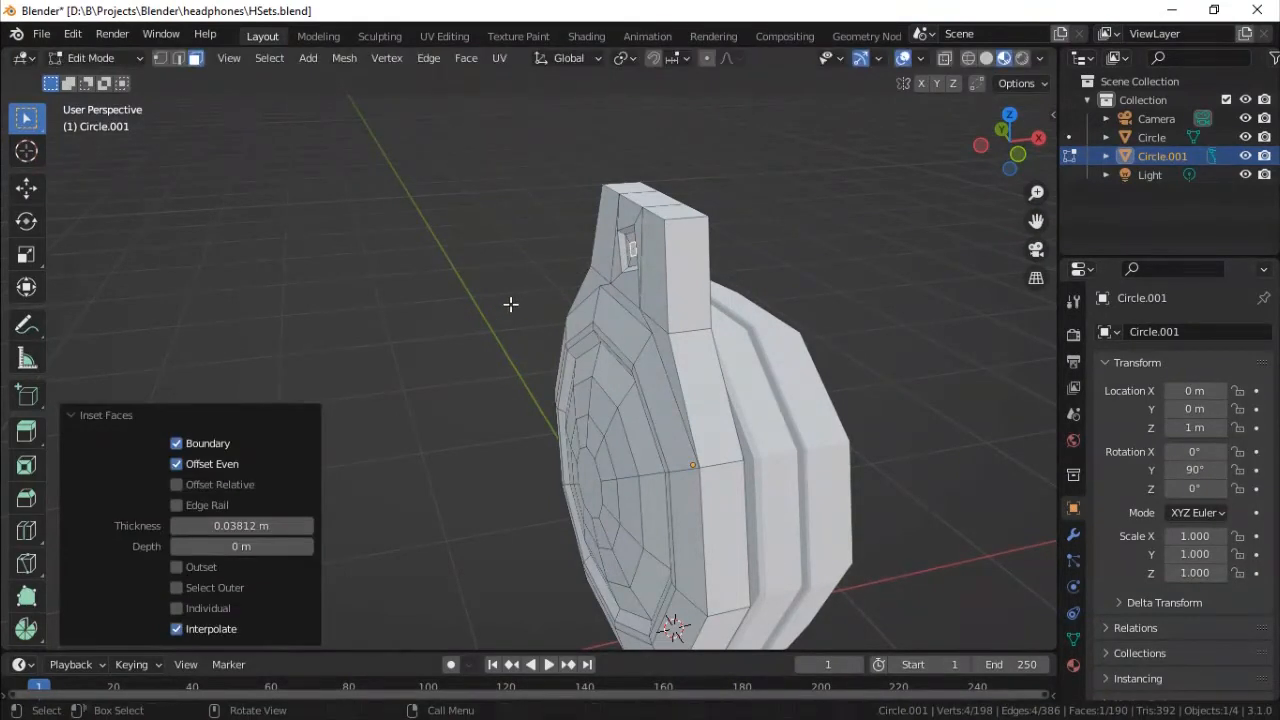
pyautogui.press('g')
pyautogui.press('x')
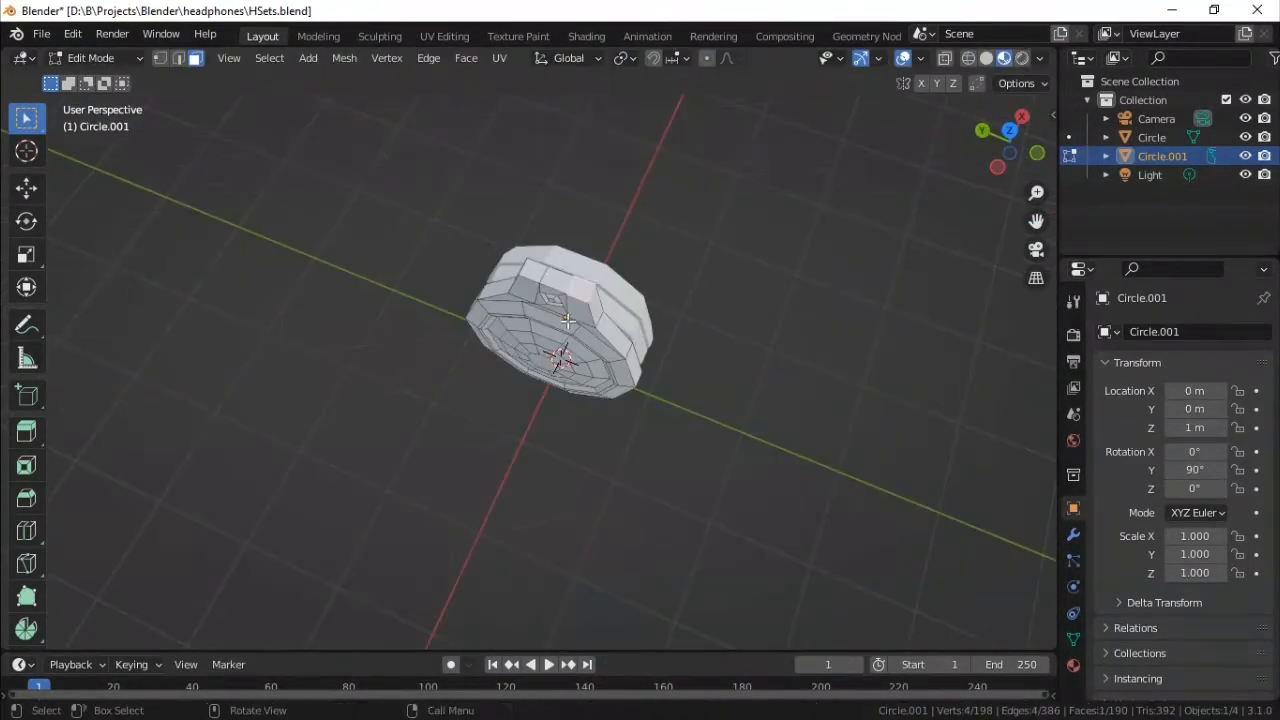
# Extrude the neck's three top faces about 0.451 m upward to start the headband.
pyautogui.keyDown('shift'); pyautogui.click(552, 286); pyautogui.keyUp('shift')
pyautogui.keyDown('shift'); pyautogui.click(535, 276); pyautogui.keyUp('shift')
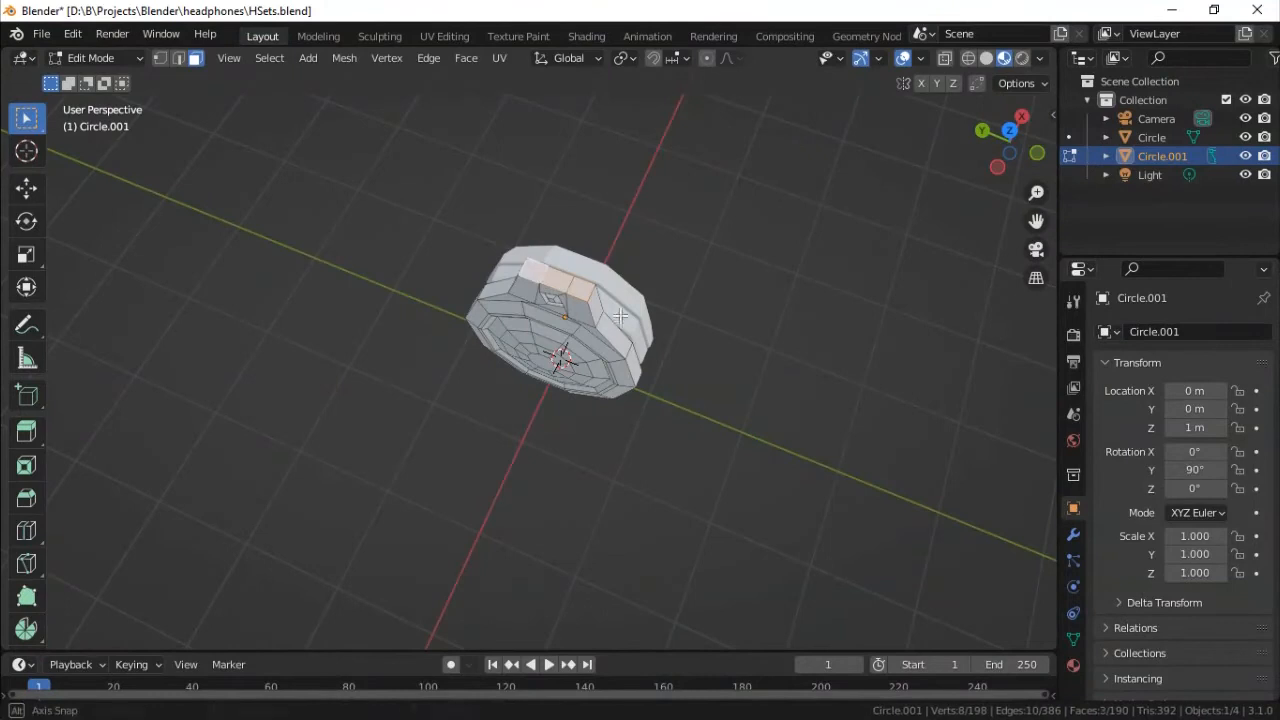
pyautogui.moveTo(612, 308); pyautogui.dragTo(621, 266, button='middle')
pyautogui.press('e')
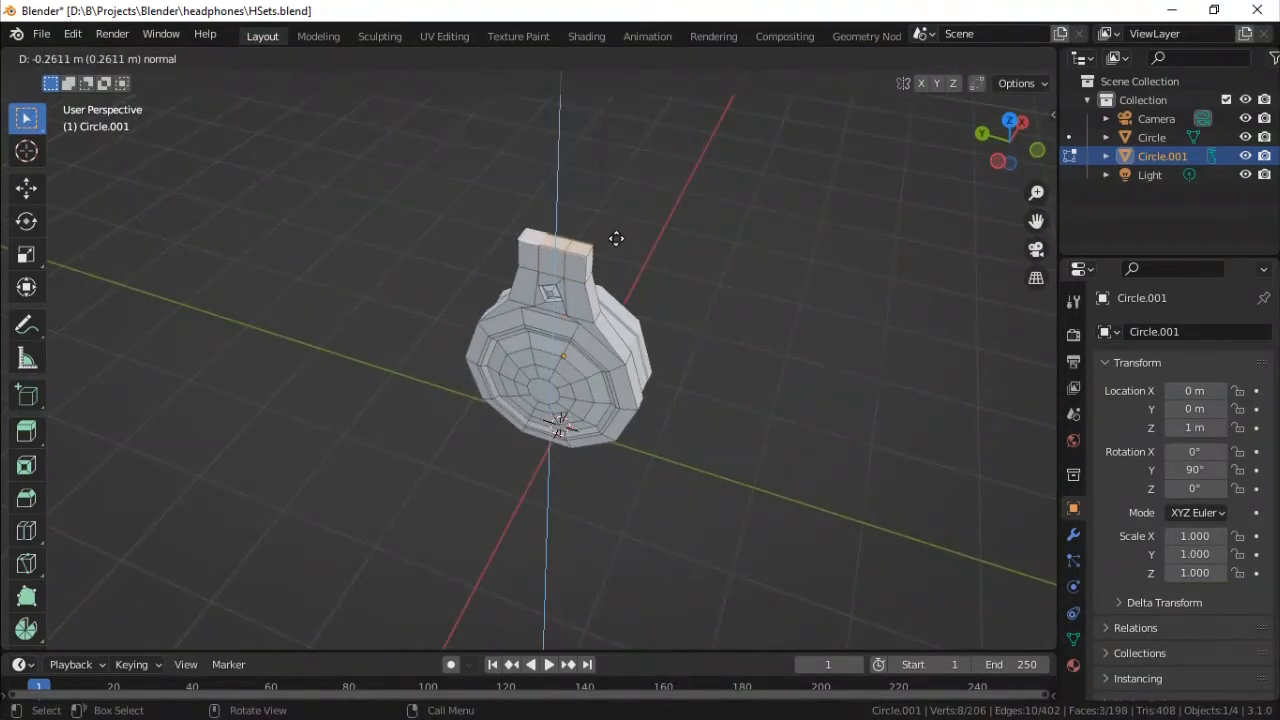
pyautogui.click(622, 219)
# Extrude the band's top faces upward twice more, by about 0.423 m and 0.508 m, and save the file.
pyautogui.press('ctrl+KP_3')
pyautogui.press('e')
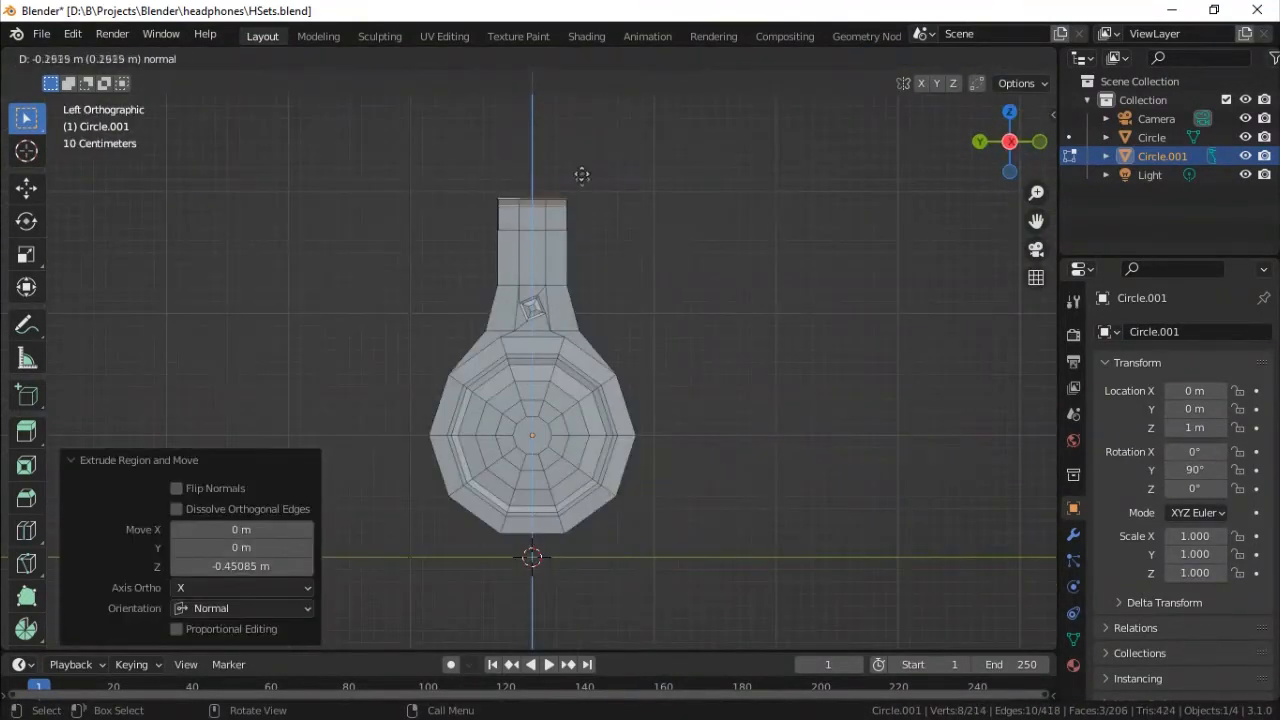
pyautogui.click(581, 163)
pyautogui.press('e')
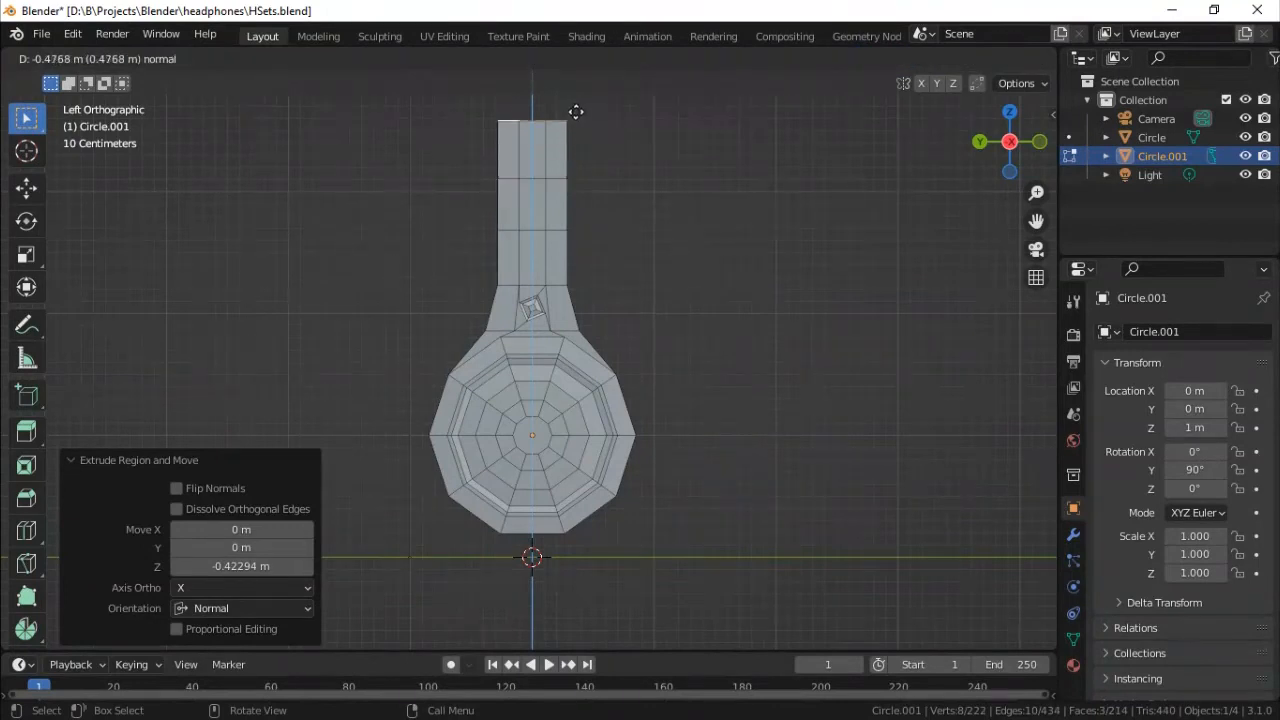
pyautogui.click(576, 105)
pyautogui.moveTo(576, 105); pyautogui.dragTo(791, 309, button='middle')
pyautogui.hotkey('ctrl', 's')
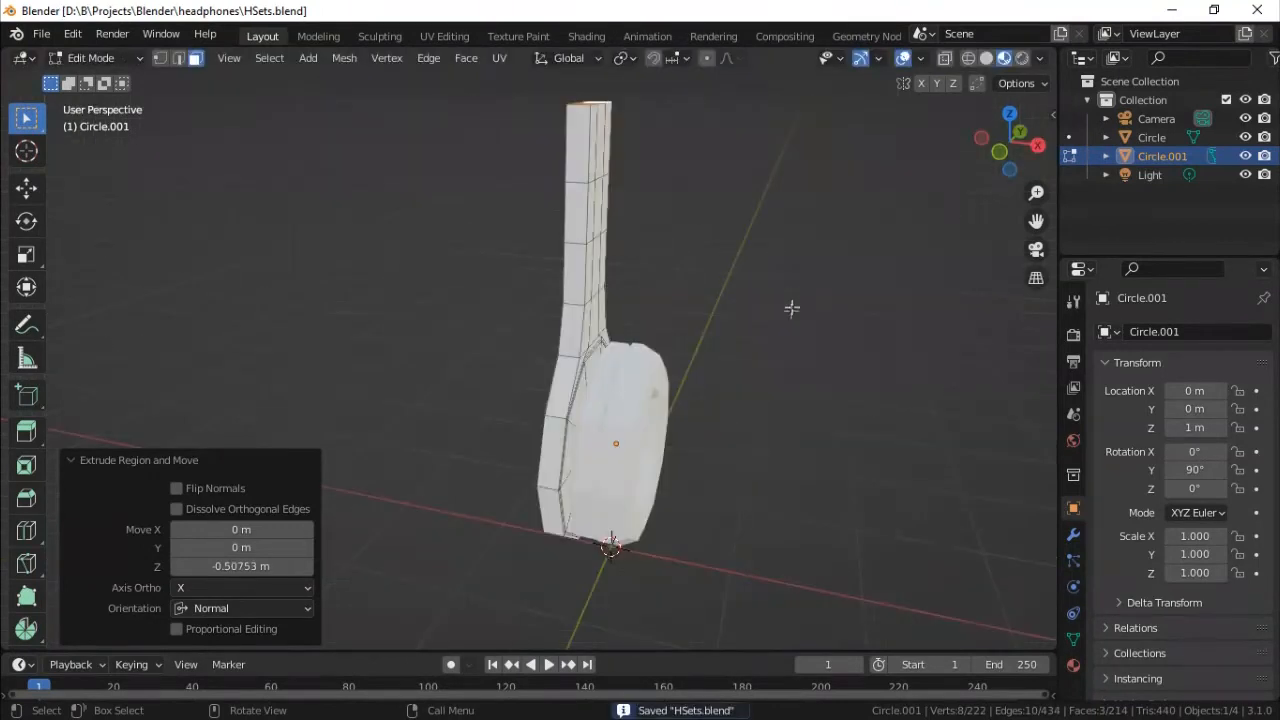
# Hide the Circle object and bend the top of the band toward positive X with smooth proportional editing.
pyautogui.click(1245, 137)
pyautogui.press('KP_1')
pyautogui.press('g')
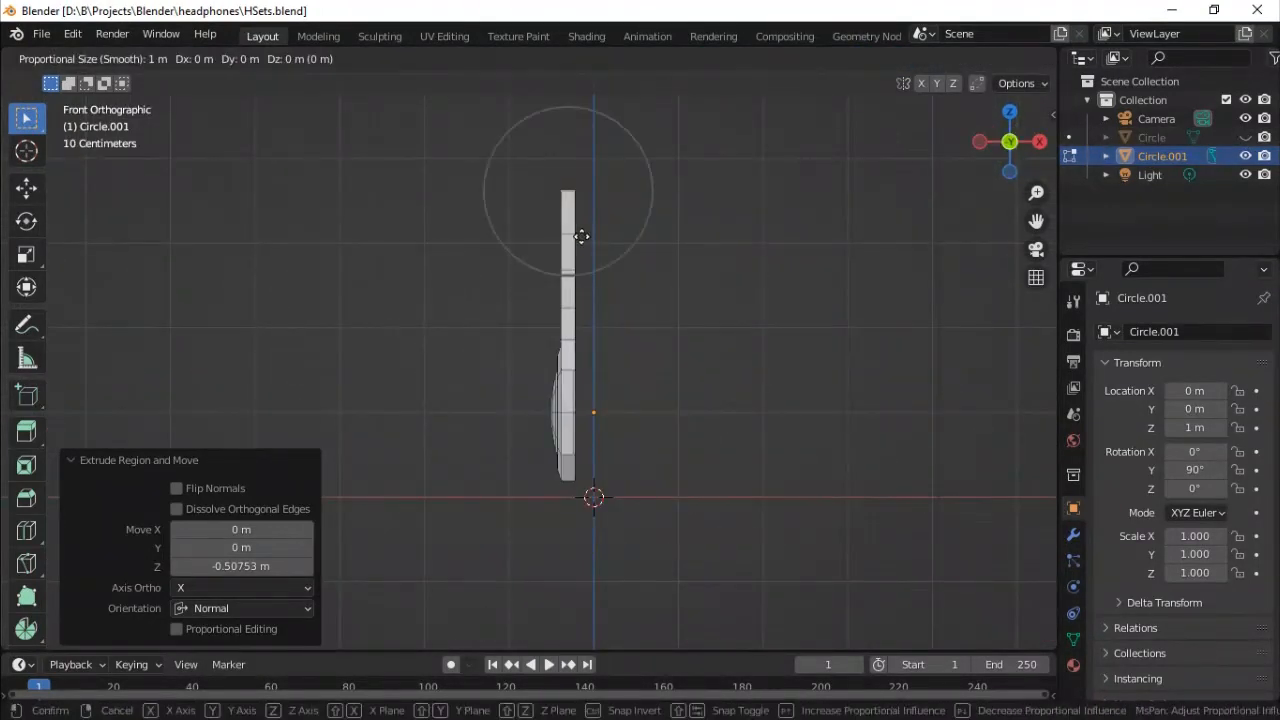
pyautogui.press('x')
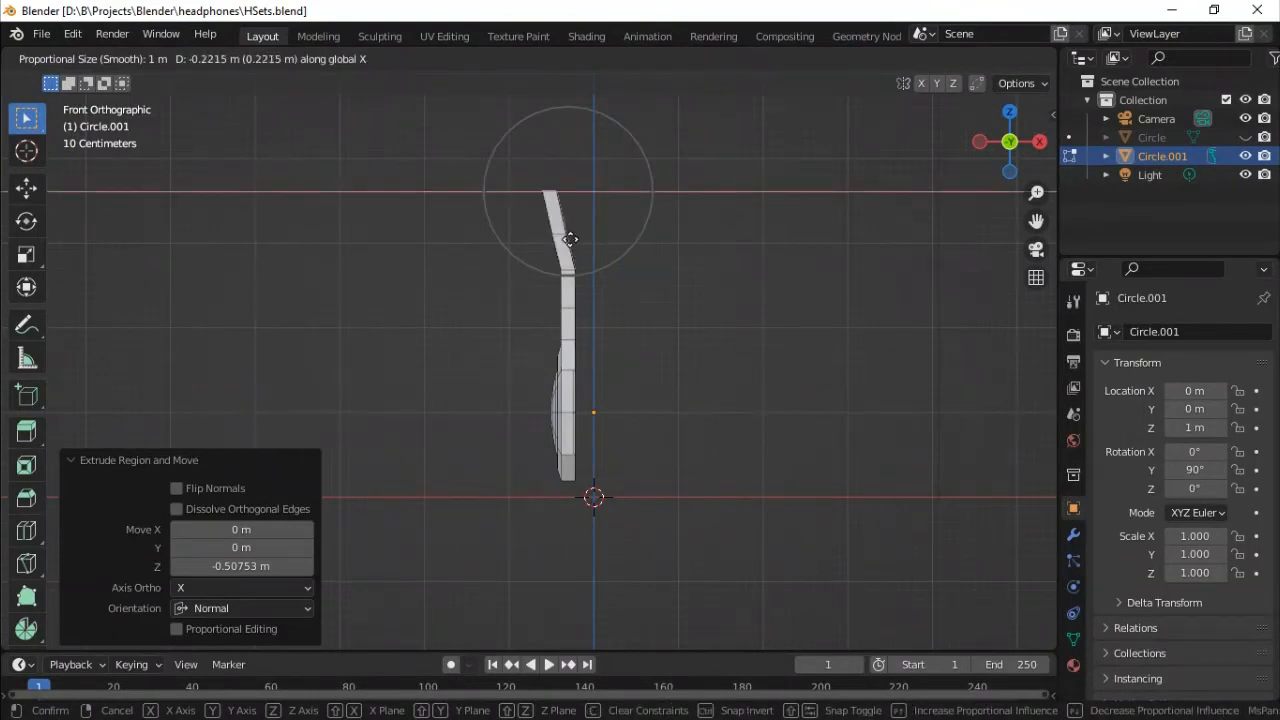
pyautogui.scroll(2, 600, 245)
pyautogui.click(609, 244)
pyautogui.scroll(1, 640, 240)
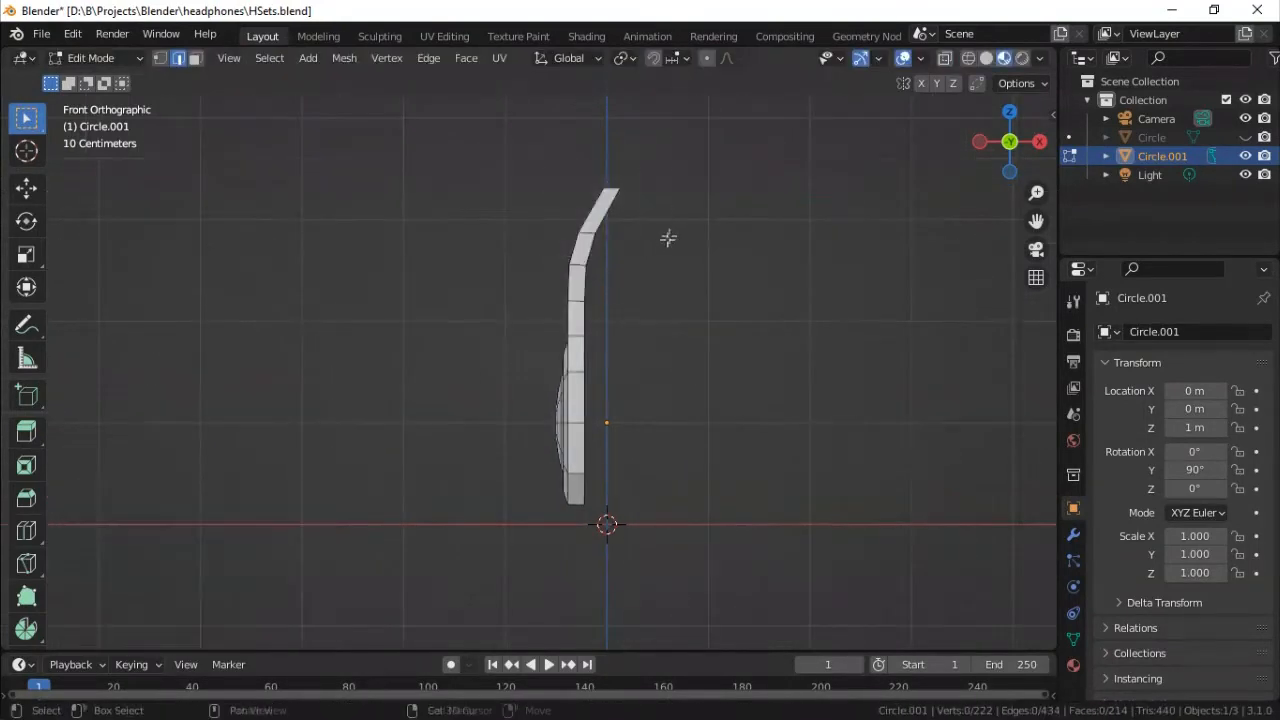
# Select the band's top two segments through the mesh and shift them toward positive X.
pyautogui.hotkey('alt', 'z')
pyautogui.moveTo(640, 171); pyautogui.dragTo(540, 274)
pyautogui.press('g')
pyautogui.press('x')
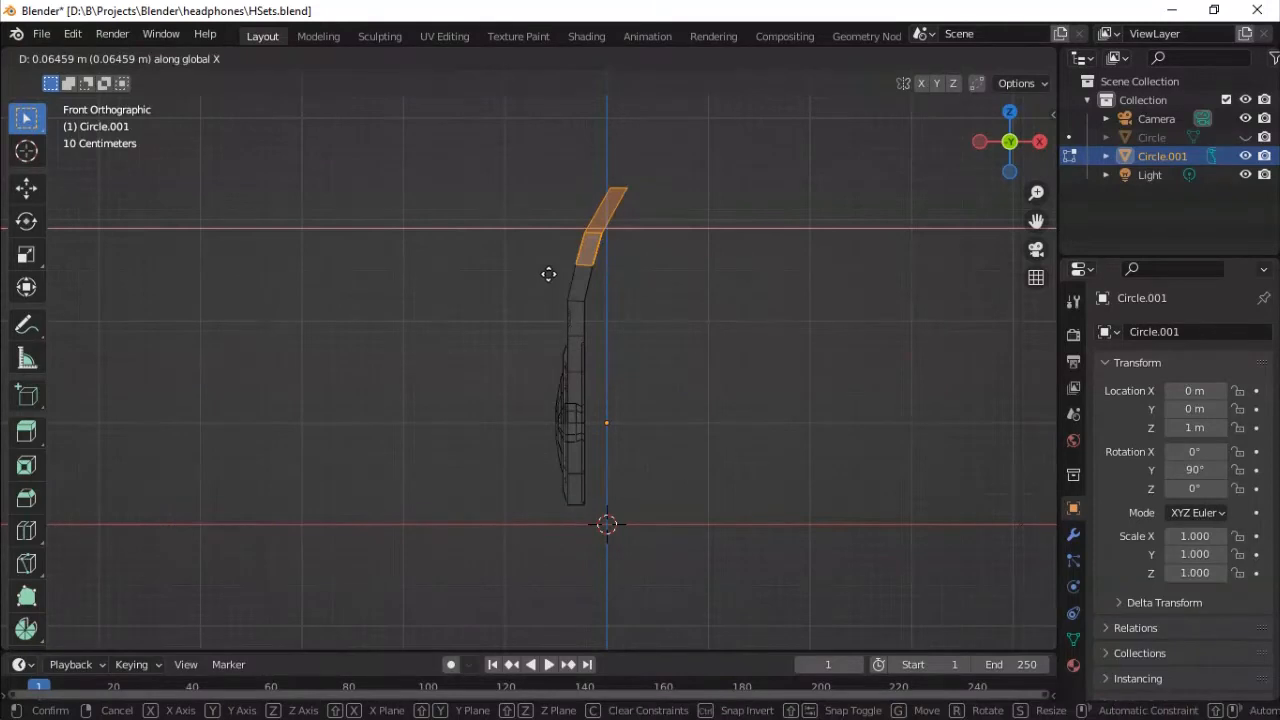
pyautogui.click(631, 240)
# Move only the band's topmost segment about 0.037 m further along X and restore the solid view.
pyautogui.moveTo(631, 240); pyautogui.dragTo(560, 143)
pyautogui.press('g')
pyautogui.press('x')
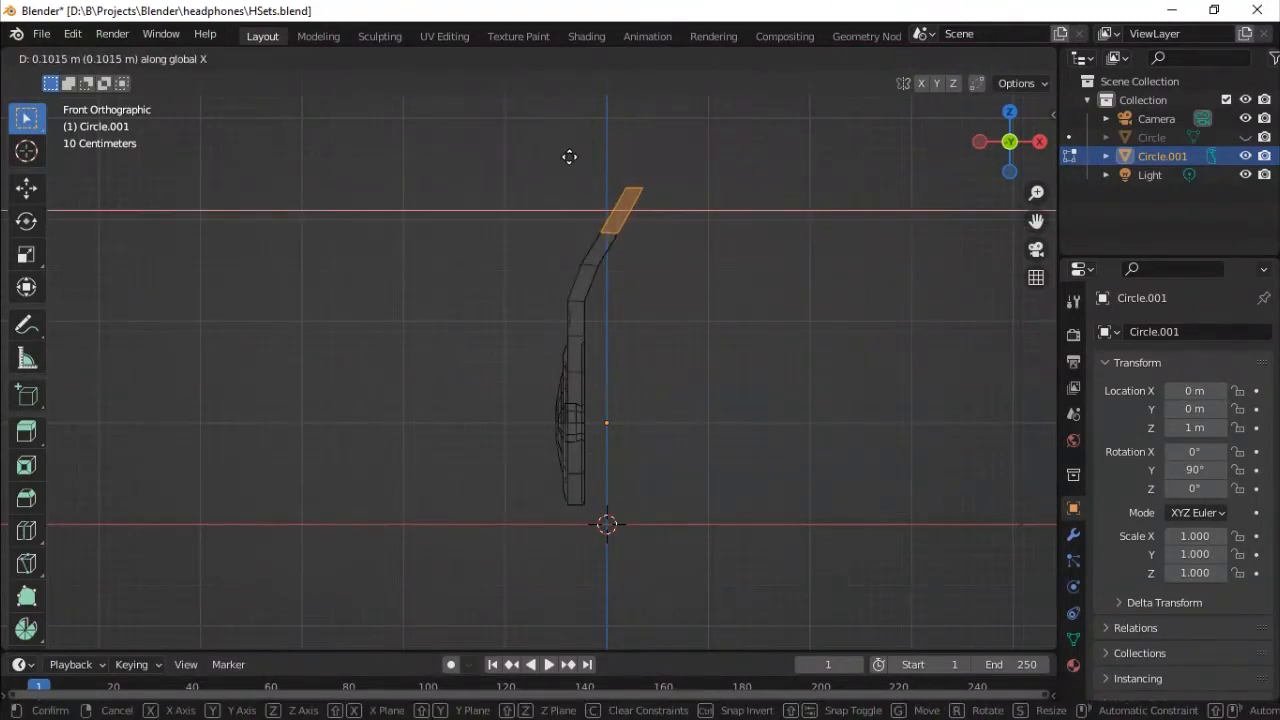
pyautogui.click(563, 157)
pyautogui.hotkey('alt', 'z')
# Measure the vertical height of the ear cover and an equal stretch above it for the headband in front view.
pyautogui.click(27, 358)
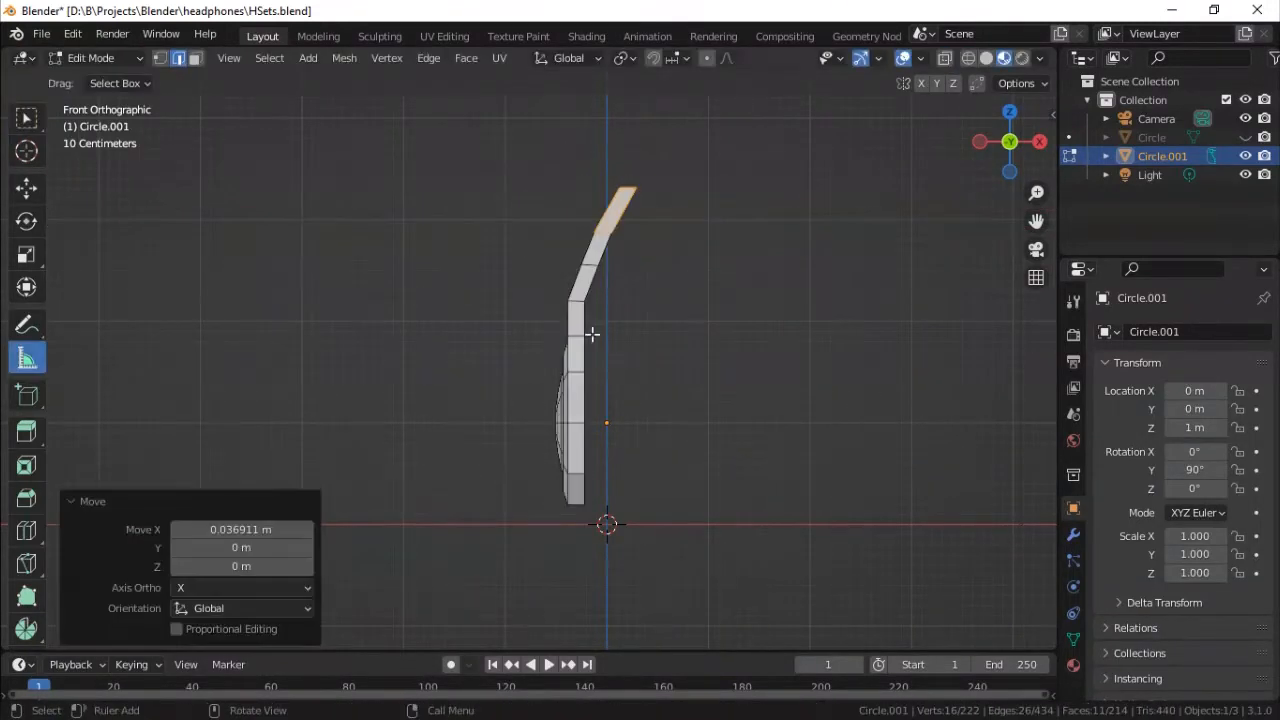
pyautogui.moveTo(591, 334); pyautogui.dragTo(649, 331, button='middle')
pyautogui.click(1023, 148)
pyautogui.moveTo(599, 335); pyautogui.dragTo(599, 503)
pyautogui.moveTo(626, 335); pyautogui.dragTo(626, 167)
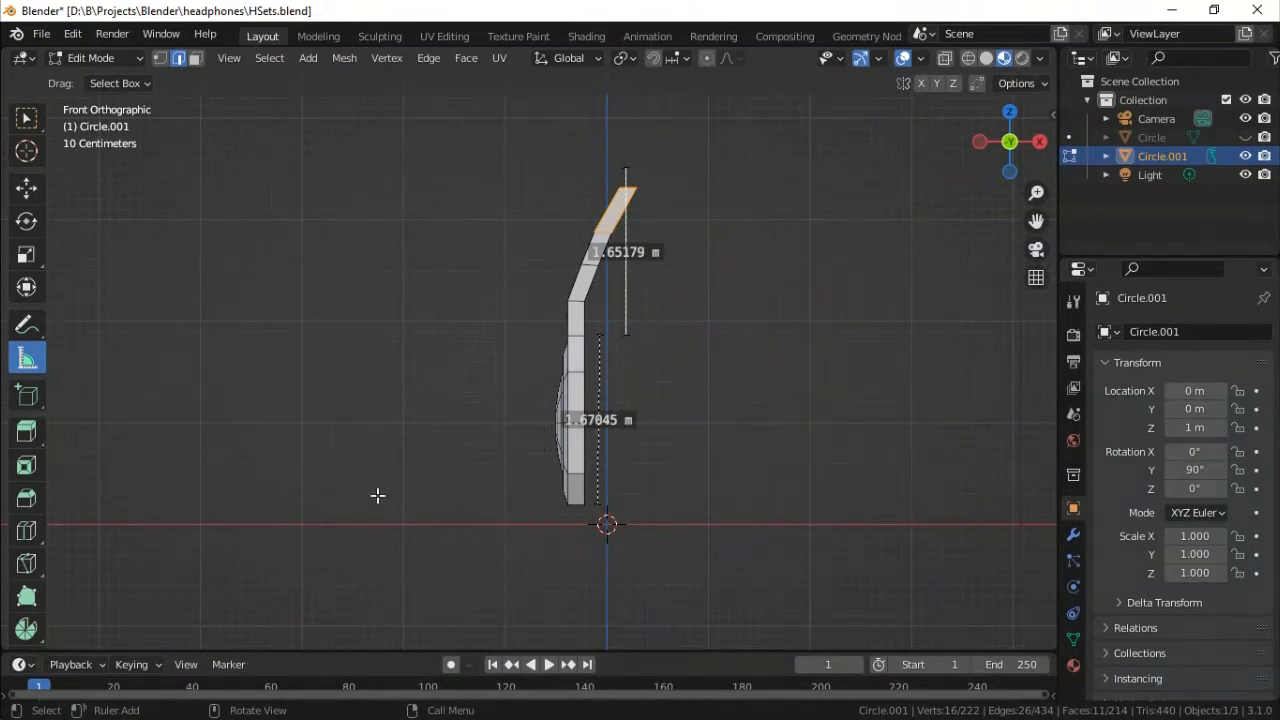
# Delete both ruler measurements and return to box selection.
pyautogui.press('x')
pyautogui.press('x')
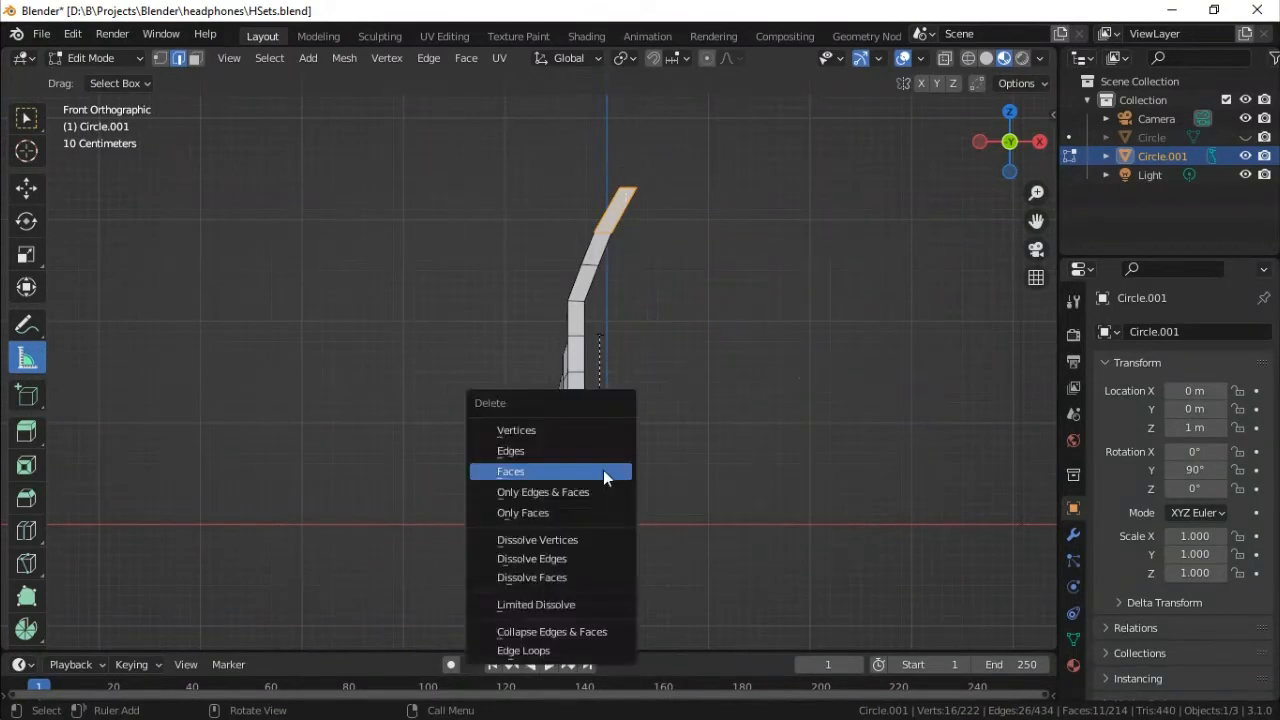
pyautogui.press('Escape')
pyautogui.click(606, 434)
pyautogui.press('x')
pyautogui.press('x')
pyautogui.click(33, 122)
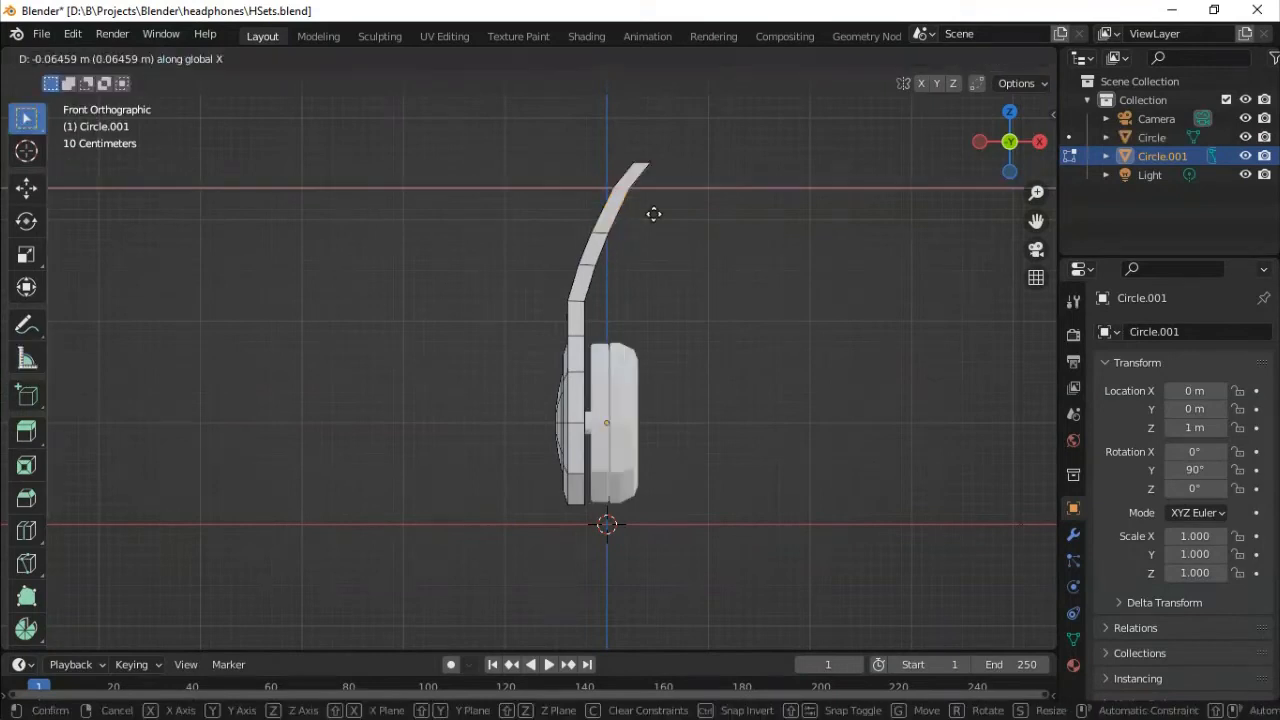
# Shift three edge loops of the band's upper part in turn slightly toward negative X to smooth the curve.
pyautogui.click(655, 215)
pyautogui.keyDown('alt'); pyautogui.click(604, 234); pyautogui.keyUp('alt')
pyautogui.press('g')
pyautogui.press('x')
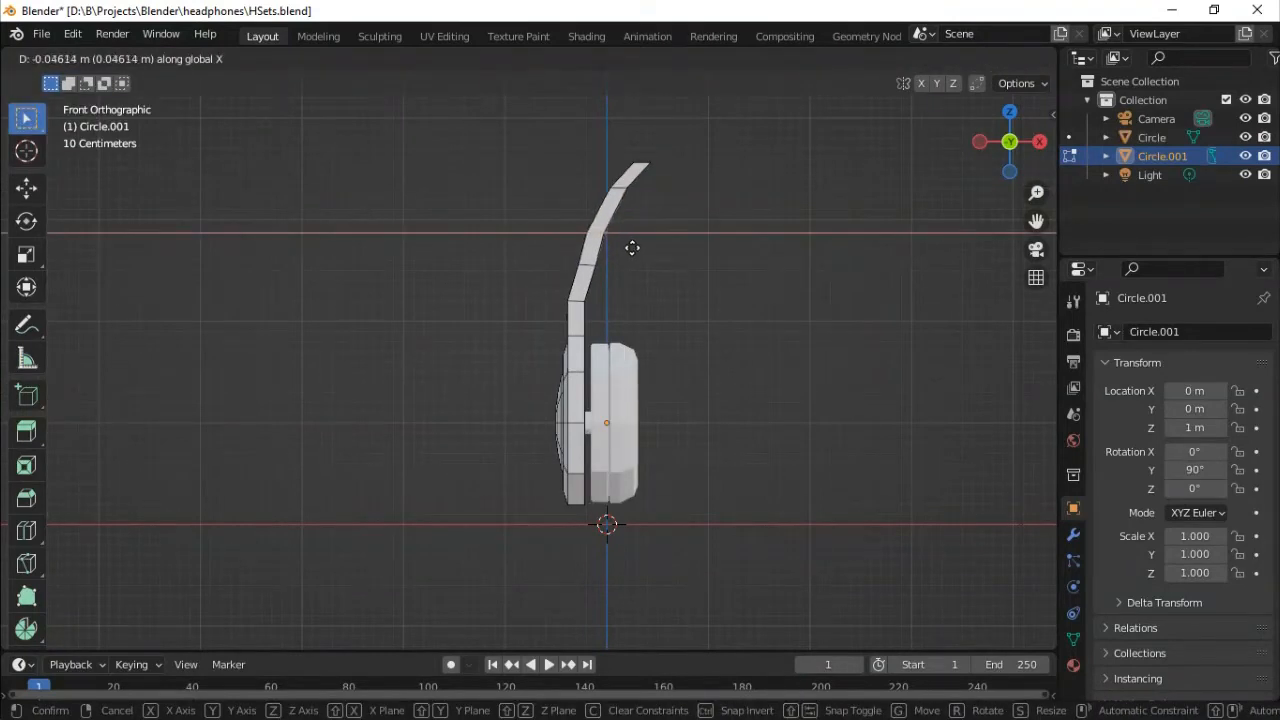
pyautogui.click(632, 247)
pyautogui.keyDown('alt'); pyautogui.click(593, 267); pyautogui.keyUp('alt')
pyautogui.press('g')
pyautogui.press('x')
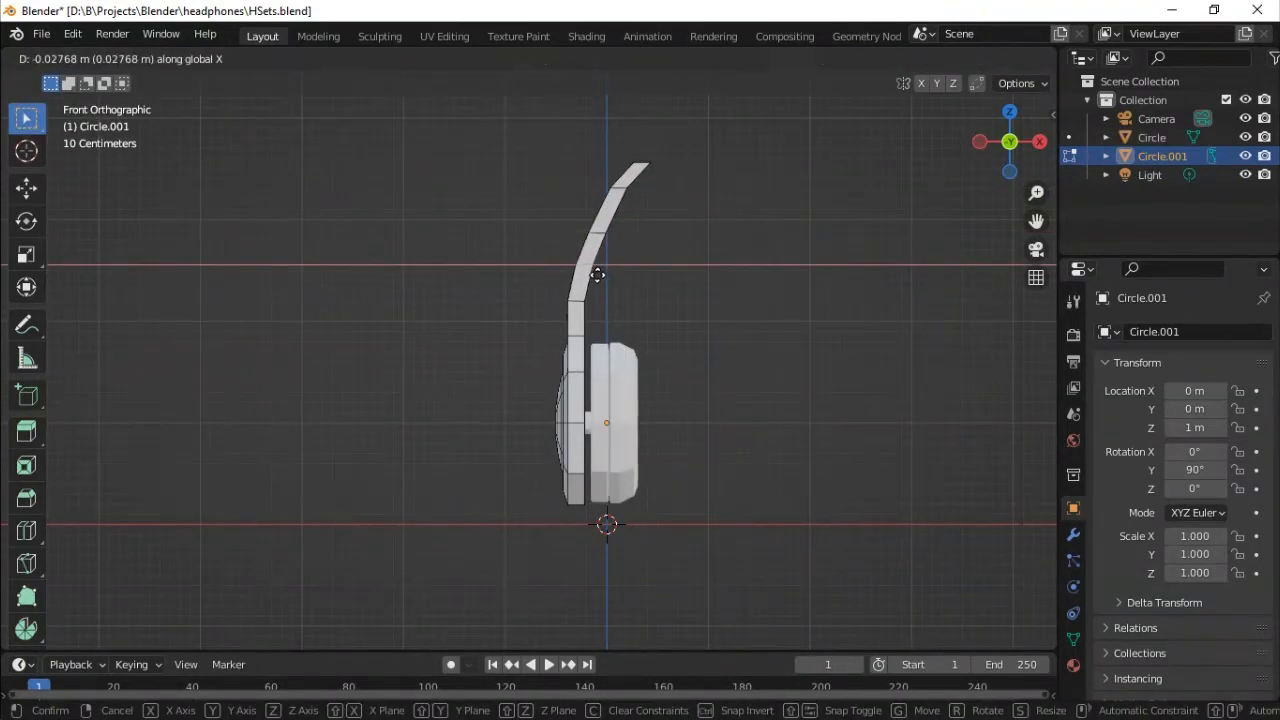
pyautogui.click(598, 275)
# Move the edge loop below the band's tip 0.018455 m along X and rotate it about 13° in front view.
pyautogui.click(620, 187)
pyautogui.press('g')
pyautogui.press('x')
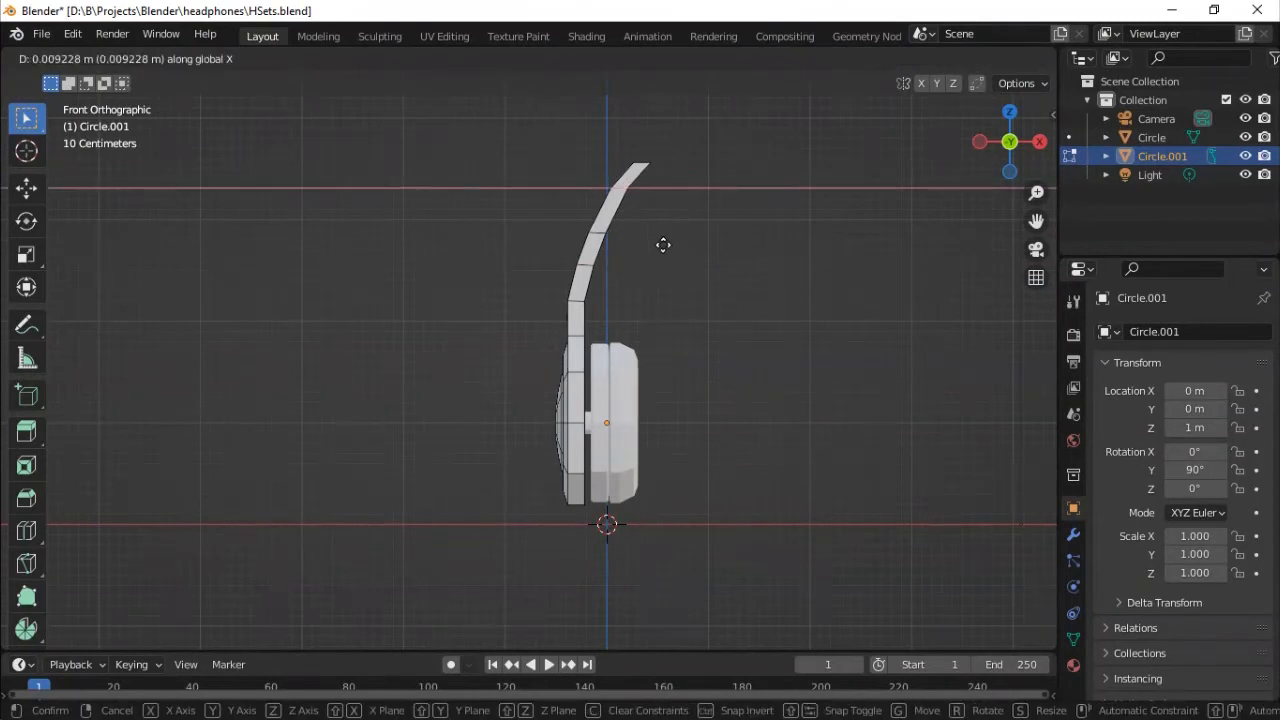
pyautogui.click(664, 244)
pyautogui.press('r')
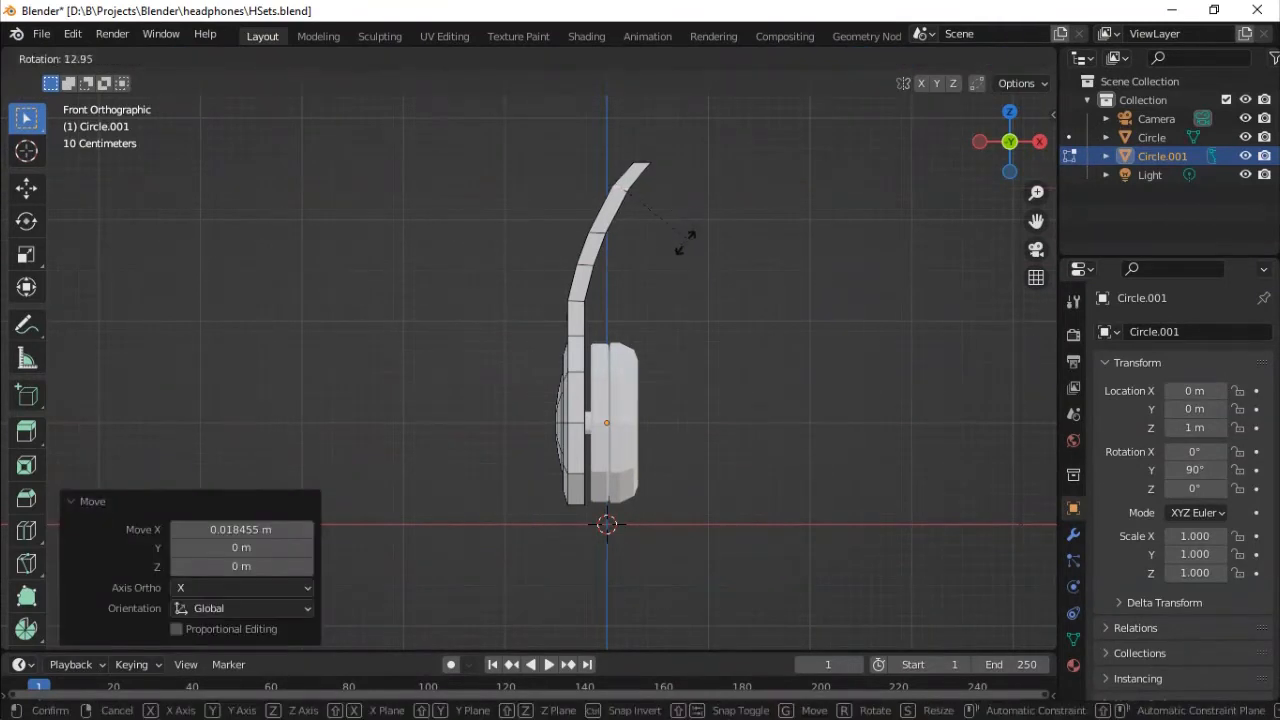
pyautogui.click(683, 245)
# Rotate the next two lower edge loops of the band about 14° and 22° to follow its curve.
pyautogui.click(611, 238)
pyautogui.press('r')
pyautogui.click(627, 245)
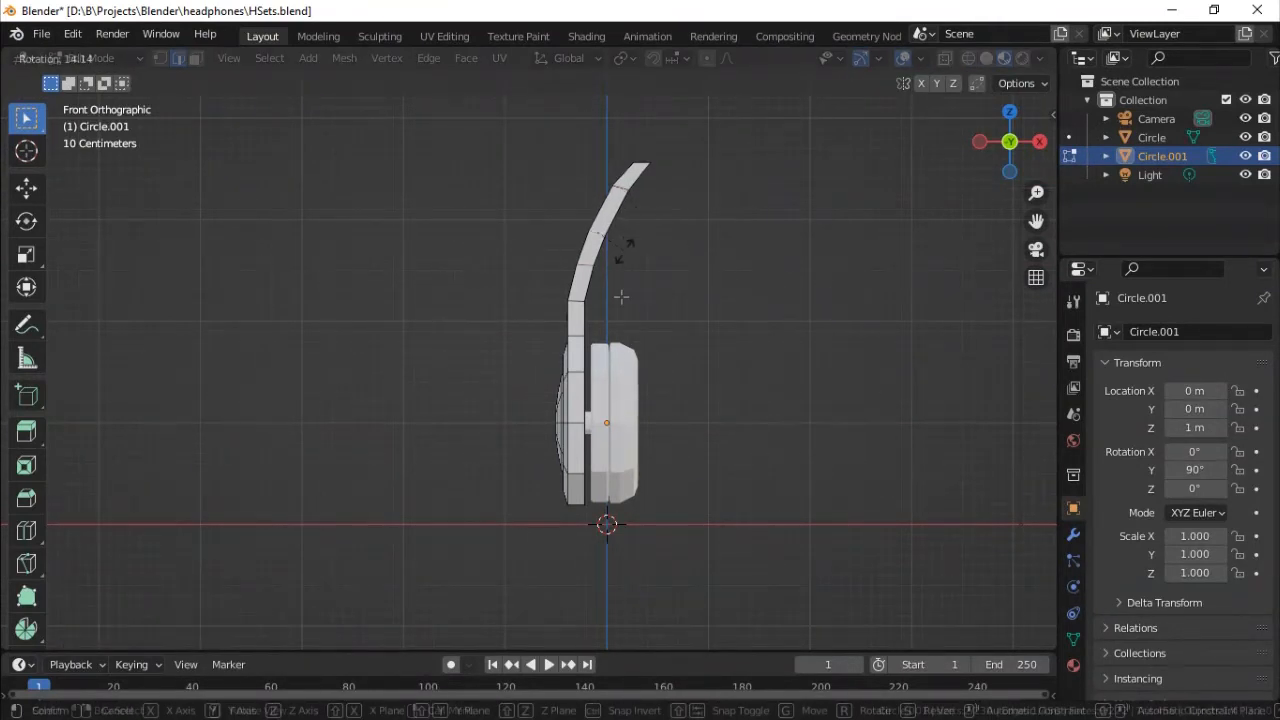
pyautogui.press('r')
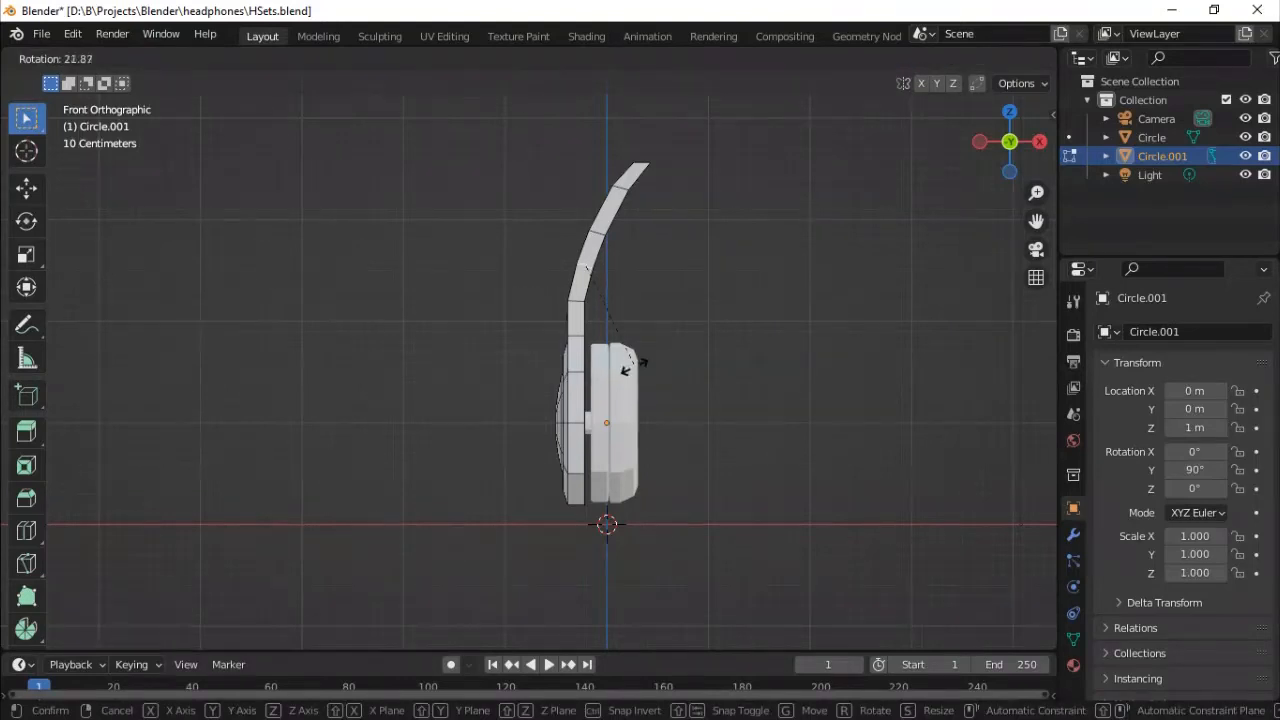
pyautogui.click(640, 351)
# Rotate the edge loop at the band's tip about 20.4° and save the file.
pyautogui.scroll(-1, 645, 320)
pyautogui.keyDown('alt'); pyautogui.click(625, 196); pyautogui.keyUp('alt')
pyautogui.press('r')
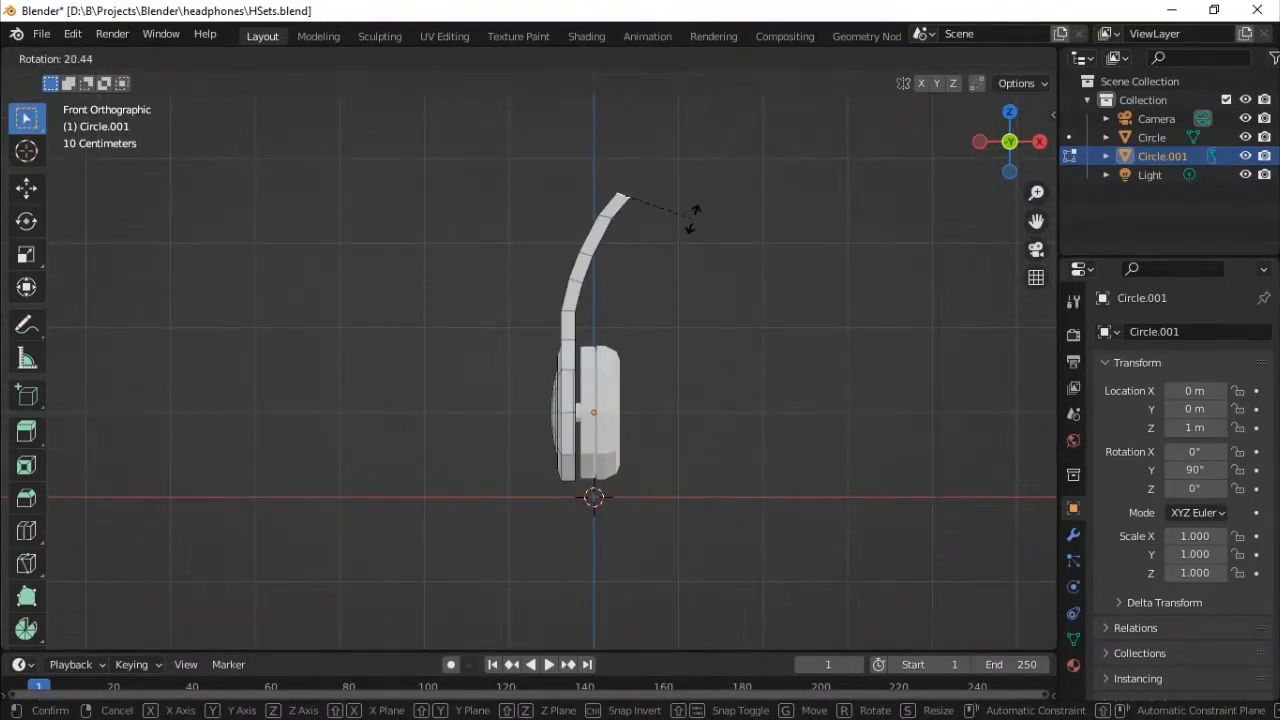
pyautogui.click(692, 219)
pyautogui.hotkey('ctrl', 's')
# Inset the band's end faces by about 0.005 m and extrude them down inside the band in two stages.
pyautogui.moveTo(692, 219); pyautogui.dragTo(577, 400, button='middle')
pyautogui.press('i')
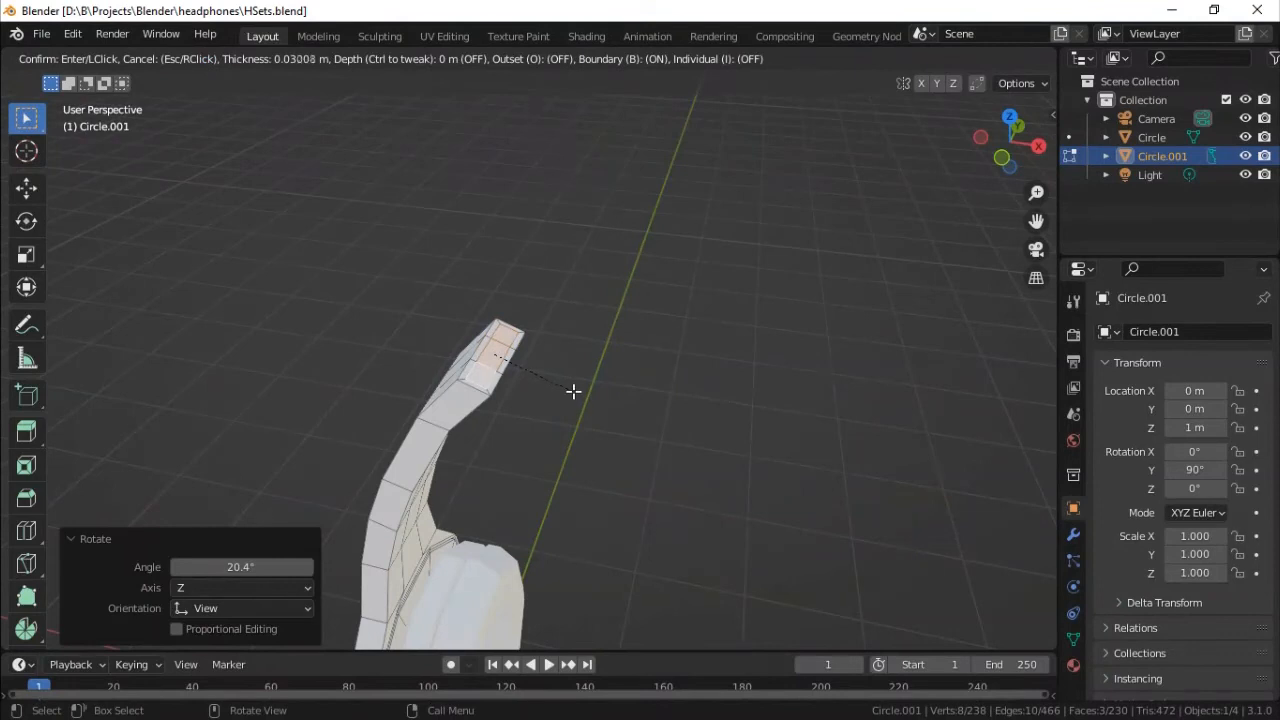
pyautogui.click(571, 390)
pyautogui.press('KP_1')
pyautogui.press('g')
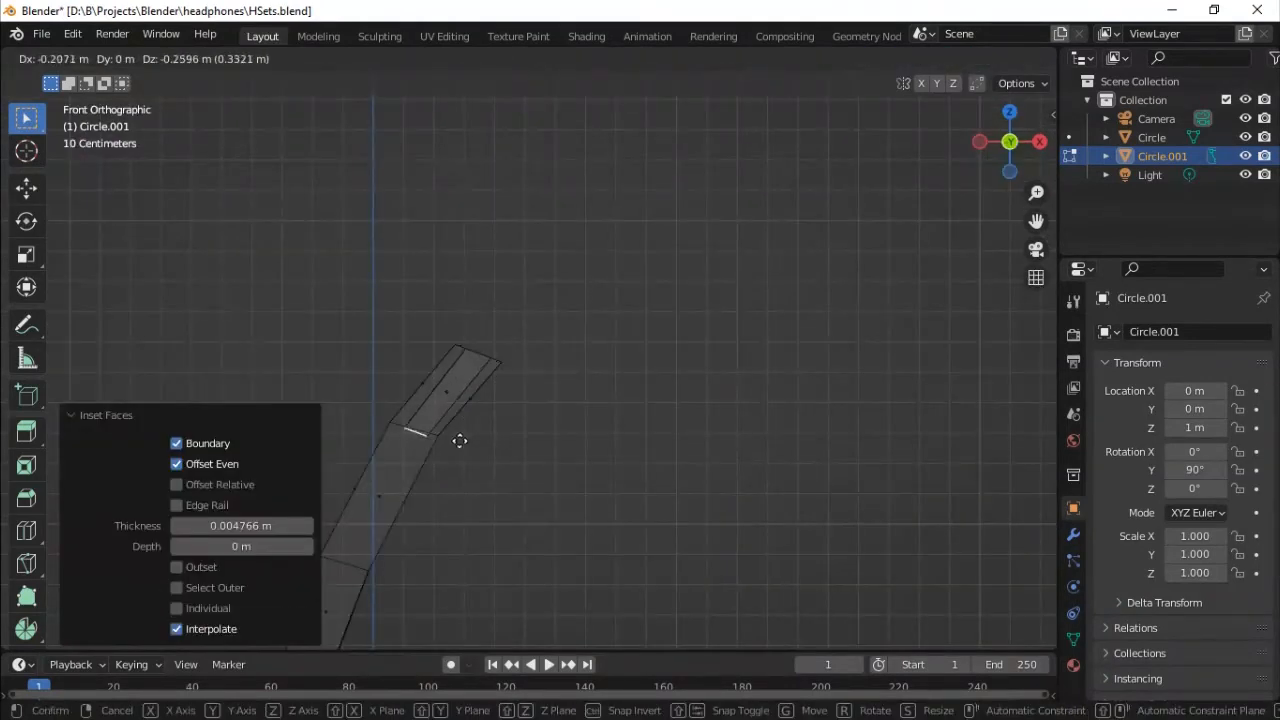
pyautogui.click(460, 431)
pyautogui.press('g')
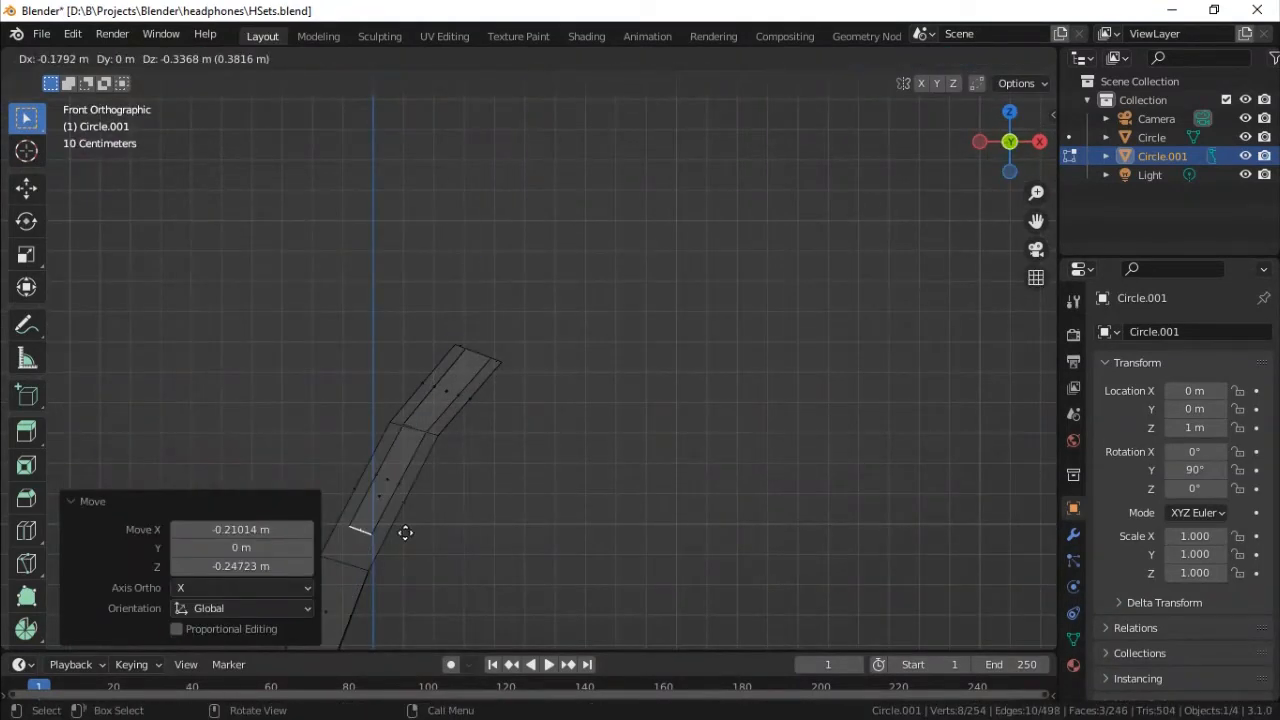
pyautogui.click(406, 532)
# Slide the recess's middle edge loop along the band and scale it to fit inside the walls.
pyautogui.moveTo(406, 532); pyautogui.dragTo(380, 525, button='middle')
pyautogui.press('g')
pyautogui.press('g')
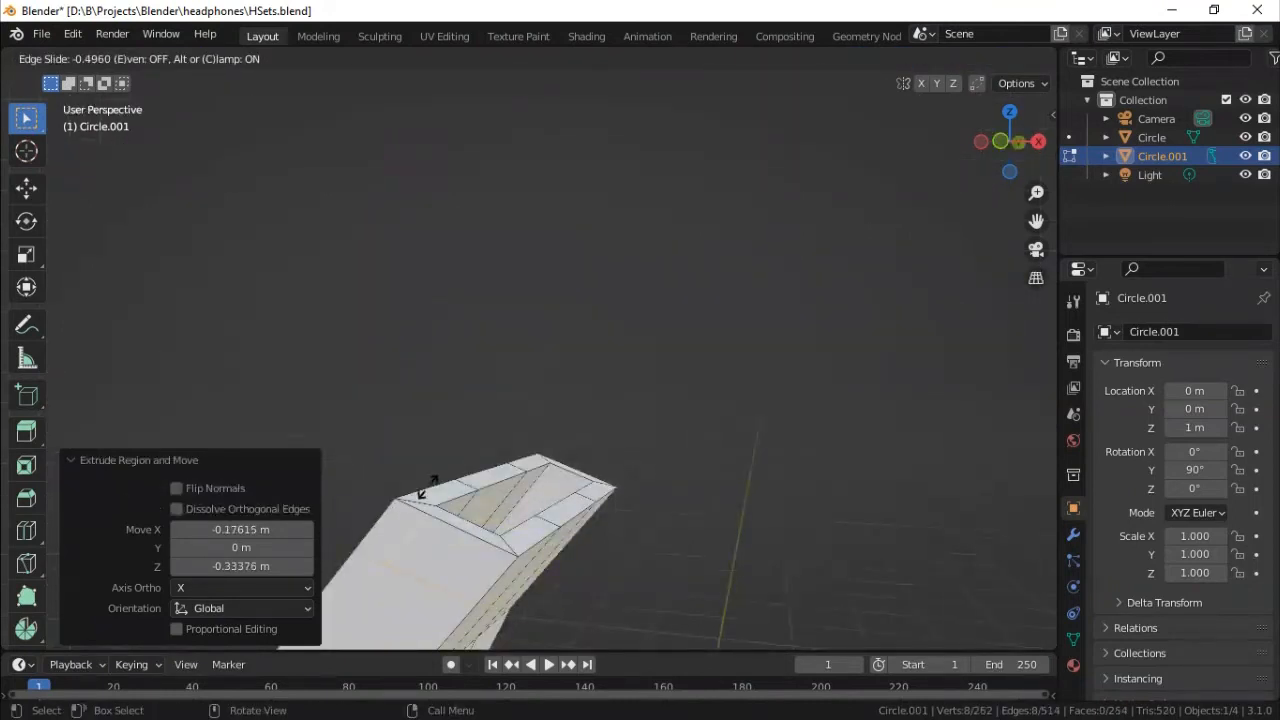
pyautogui.click(452, 450)
pyautogui.press('s')
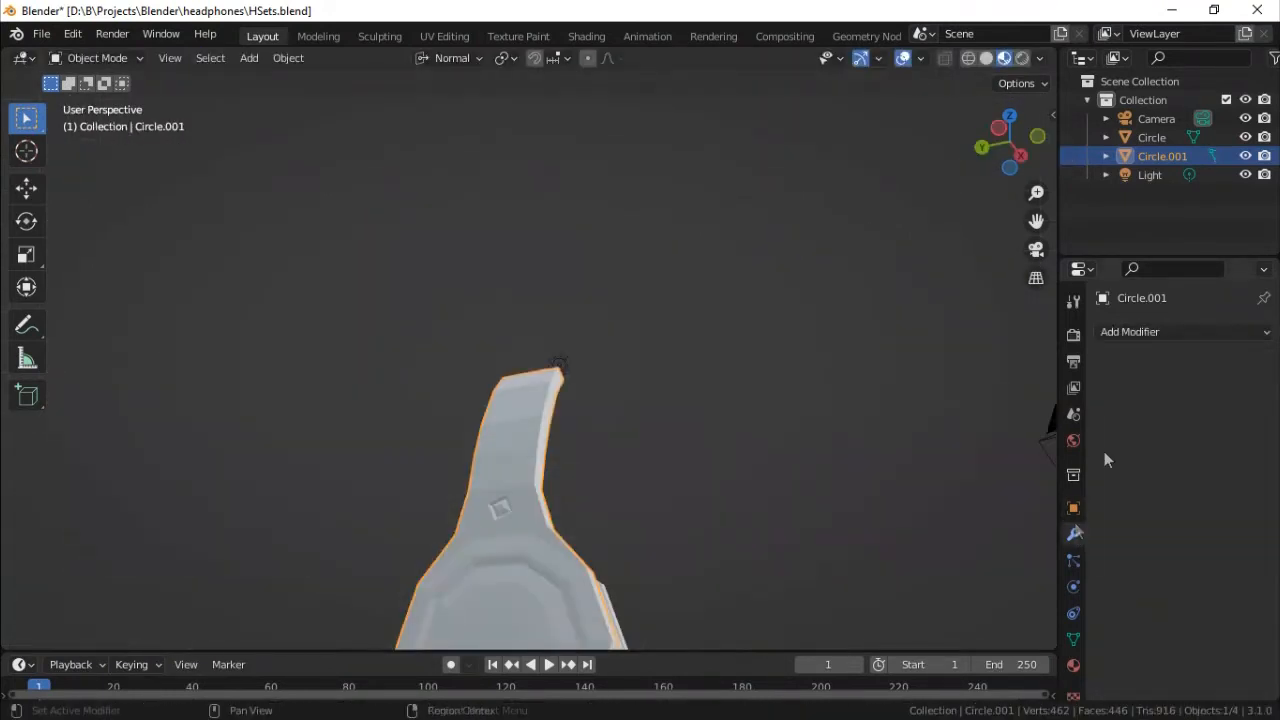
# Try a Subdivision Surface modifier on the cover and its band.
pyautogui.click(1160, 331)
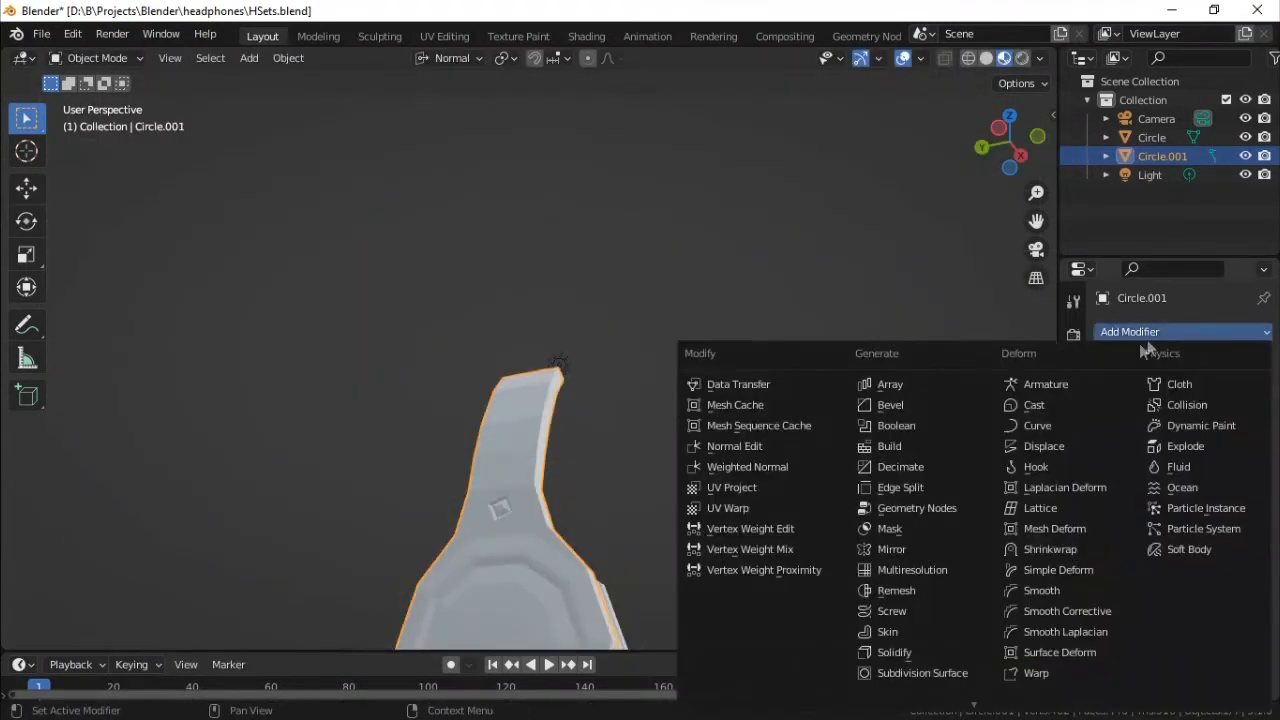
pyautogui.click(910, 676)
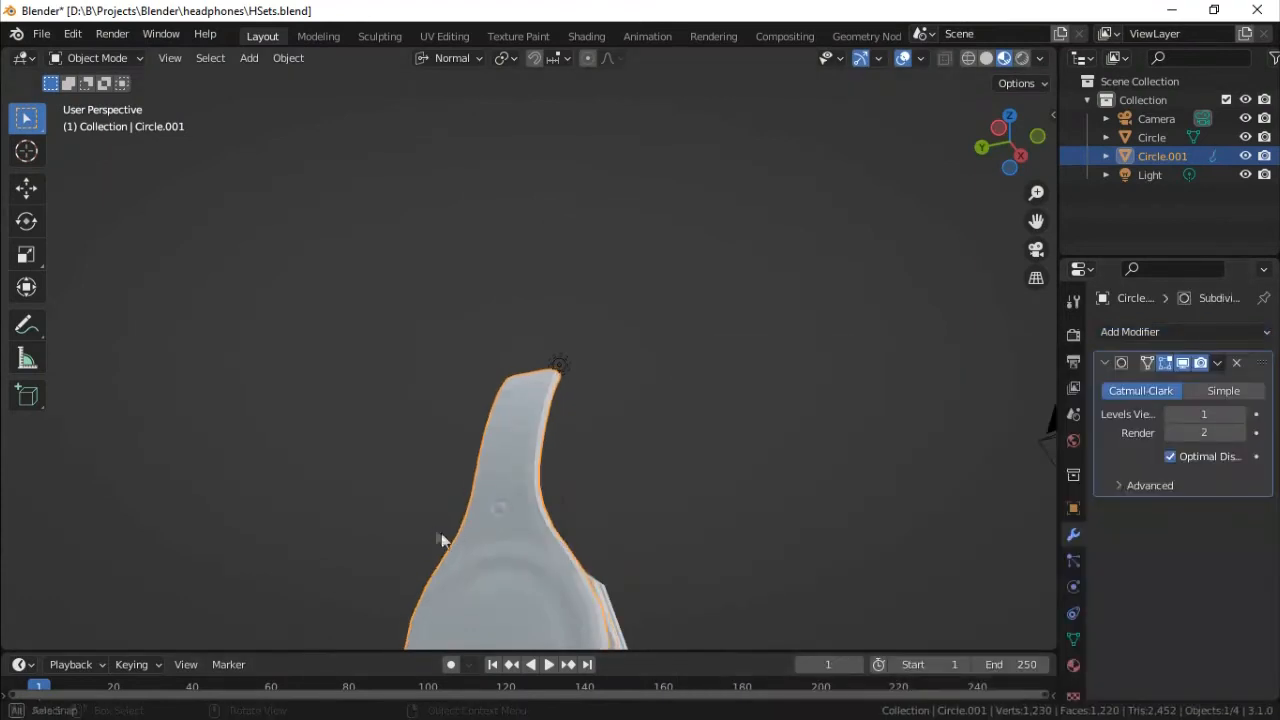
# Duplicate the recess's inner faces in place and separate them into their own object.
pyautogui.moveTo(443, 537); pyautogui.dragTo(409, 491, button='middle')
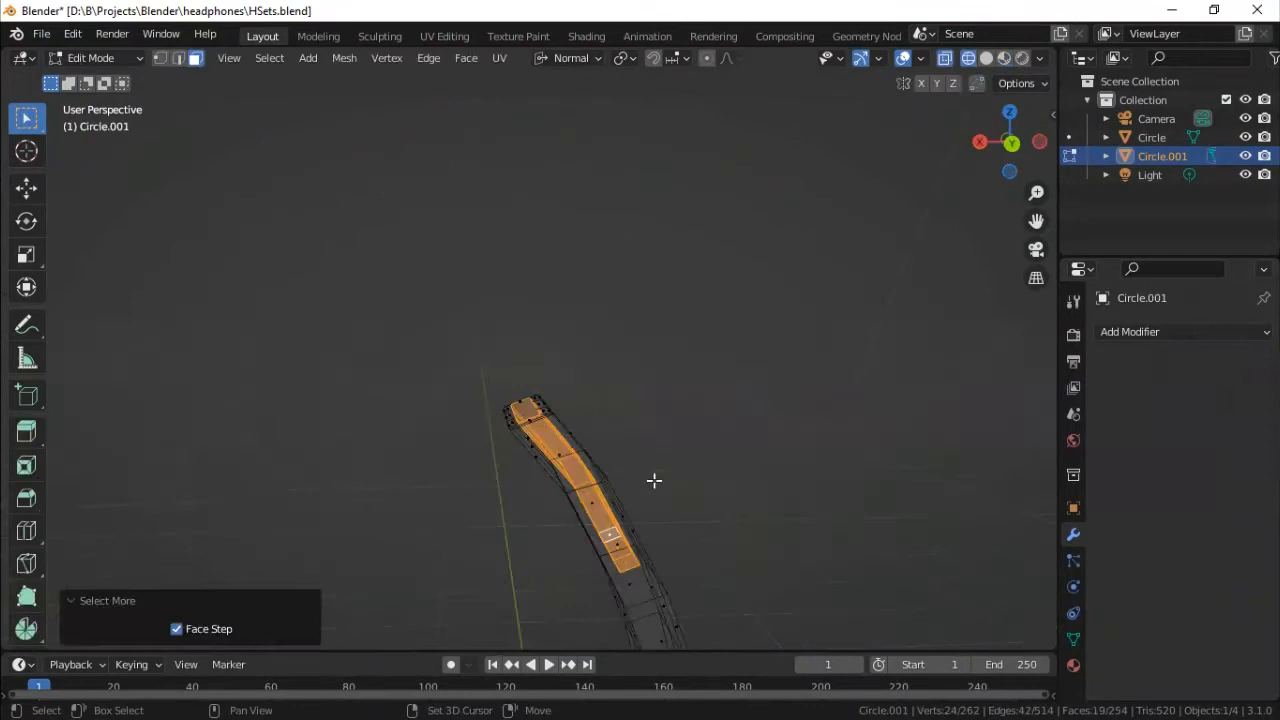
pyautogui.press('g')
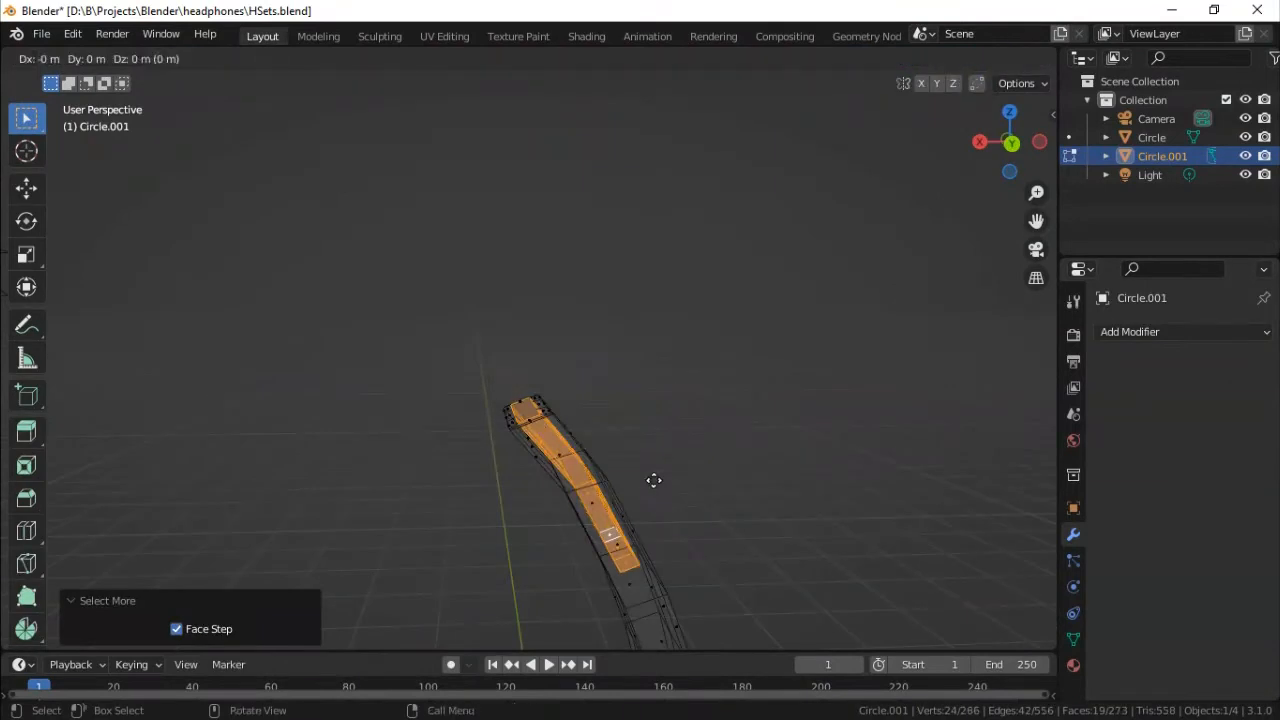
pyautogui.rightClick(784, 336)
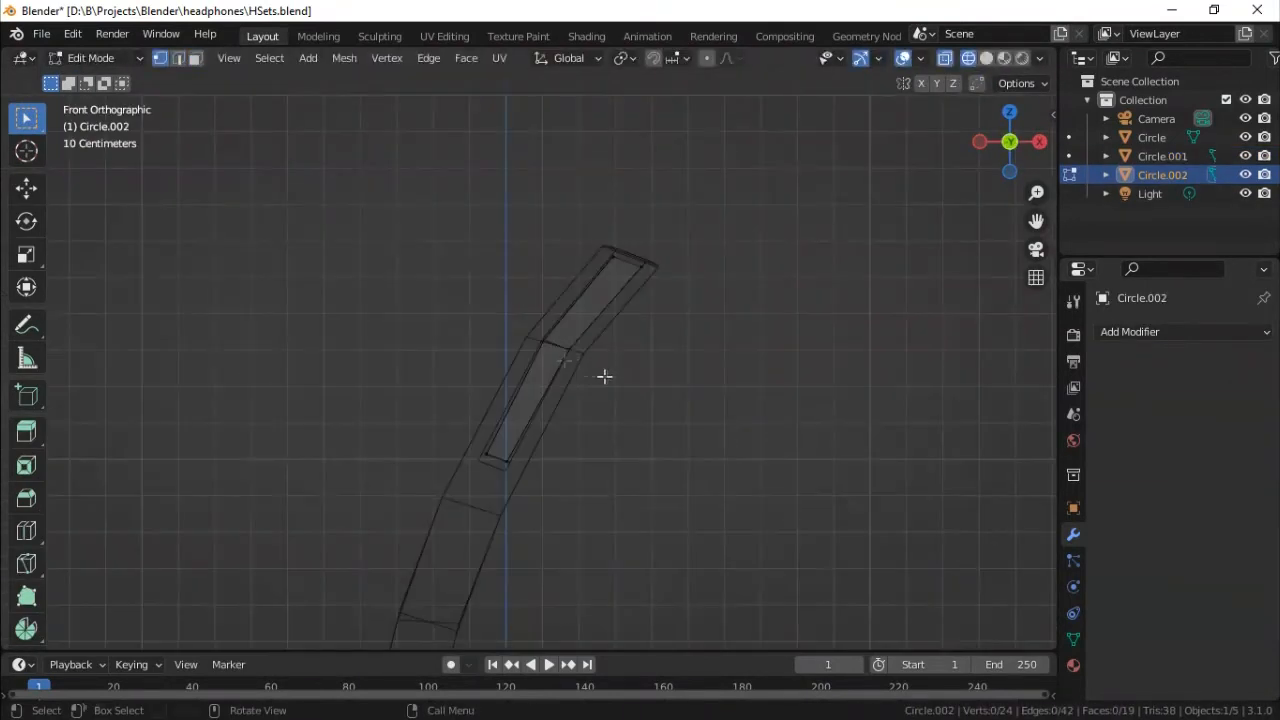
# Scale the middle edge loop of the separated insert by a factor of 0.812222.
pyautogui.moveTo(603, 376); pyautogui.dragTo(500, 311)
pyautogui.press('s')
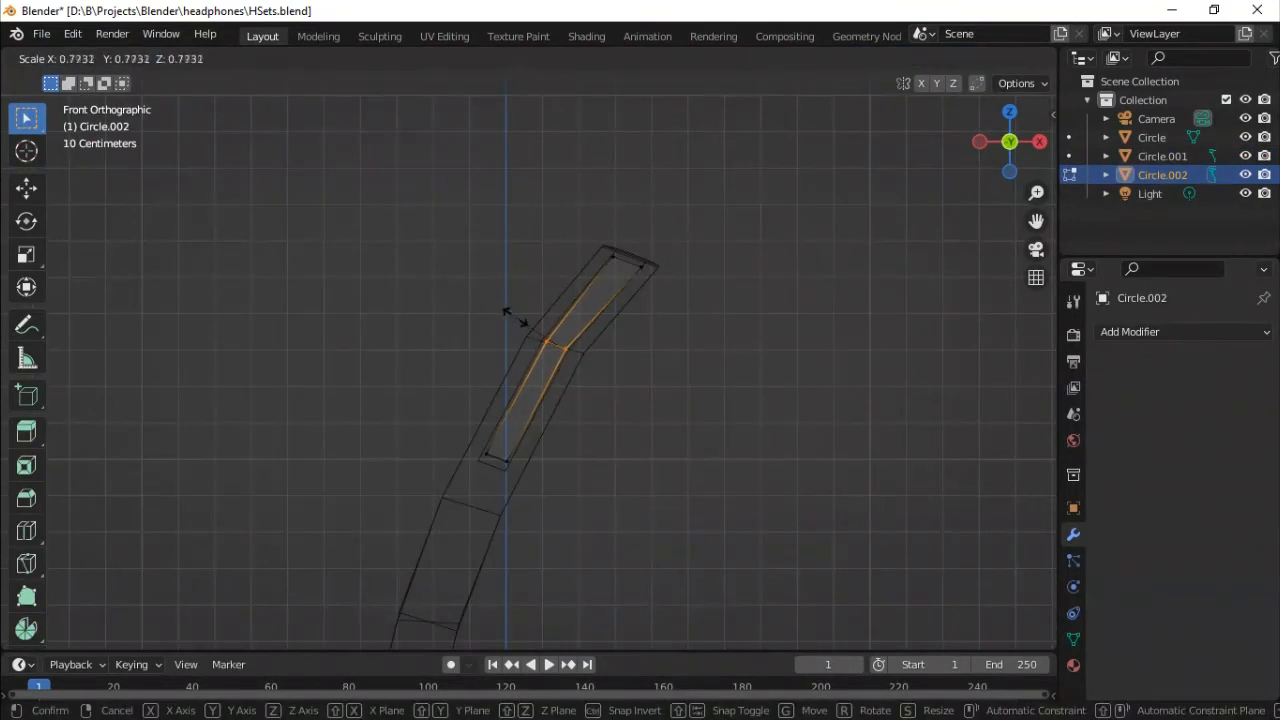
pyautogui.click(495, 361)
pyautogui.click(245, 551)
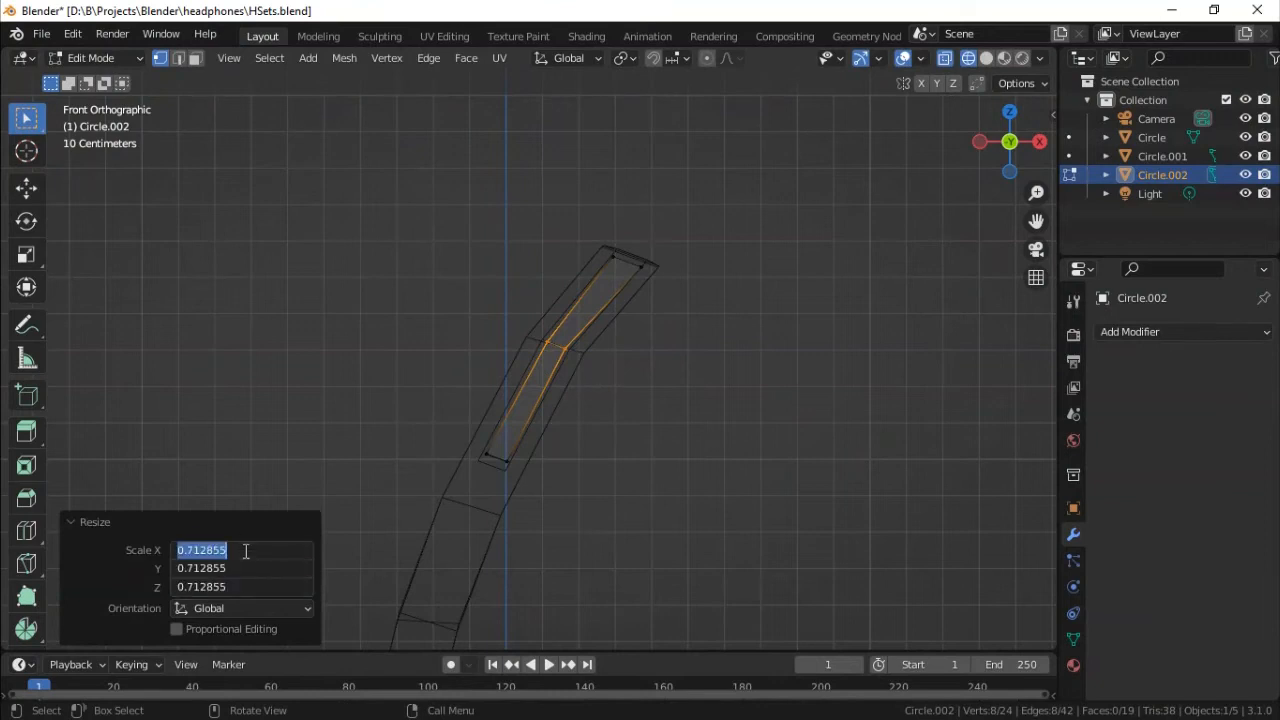
pyautogui.write('0.812222')
pyautogui.click(169, 526)
# Scale the upper end loop of the separated insert by the same factor of 0.812222.
pyautogui.moveTo(597, 237); pyautogui.dragTo(663, 284)
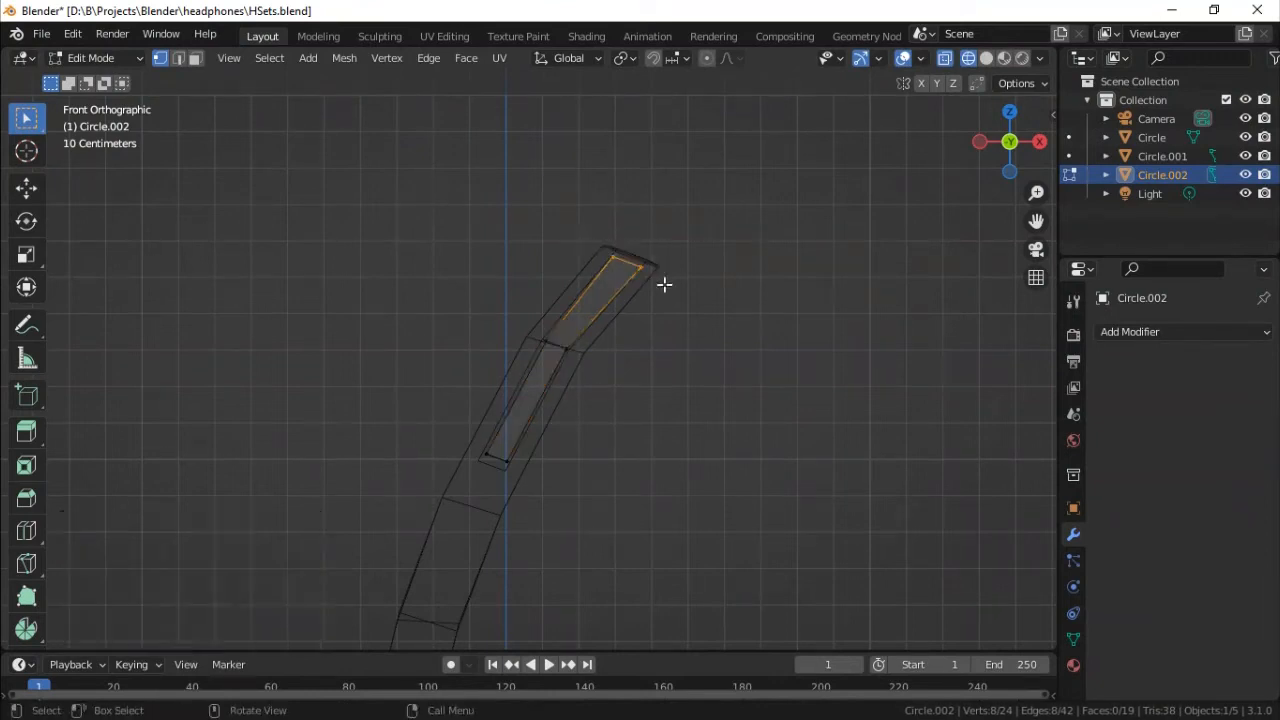
pyautogui.press('s')
pyautogui.click(582, 314)
pyautogui.click(235, 551)
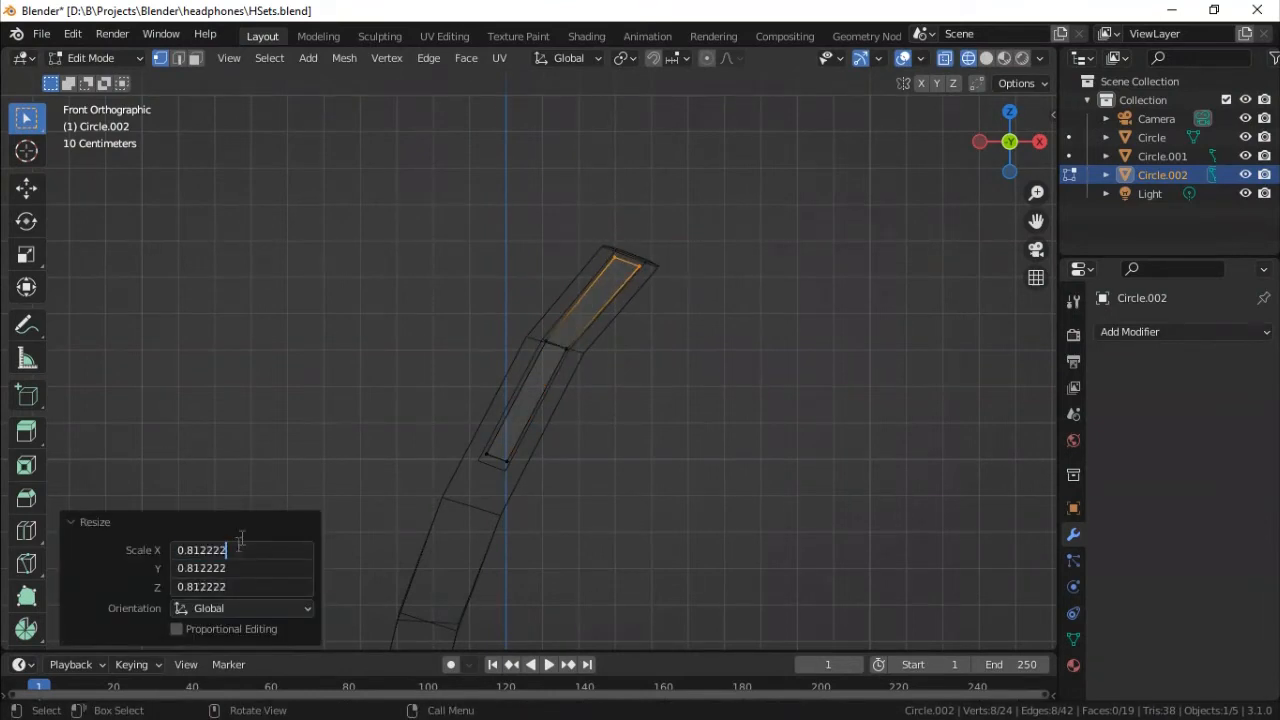
pyautogui.press('Return')
pyautogui.click(229, 549)
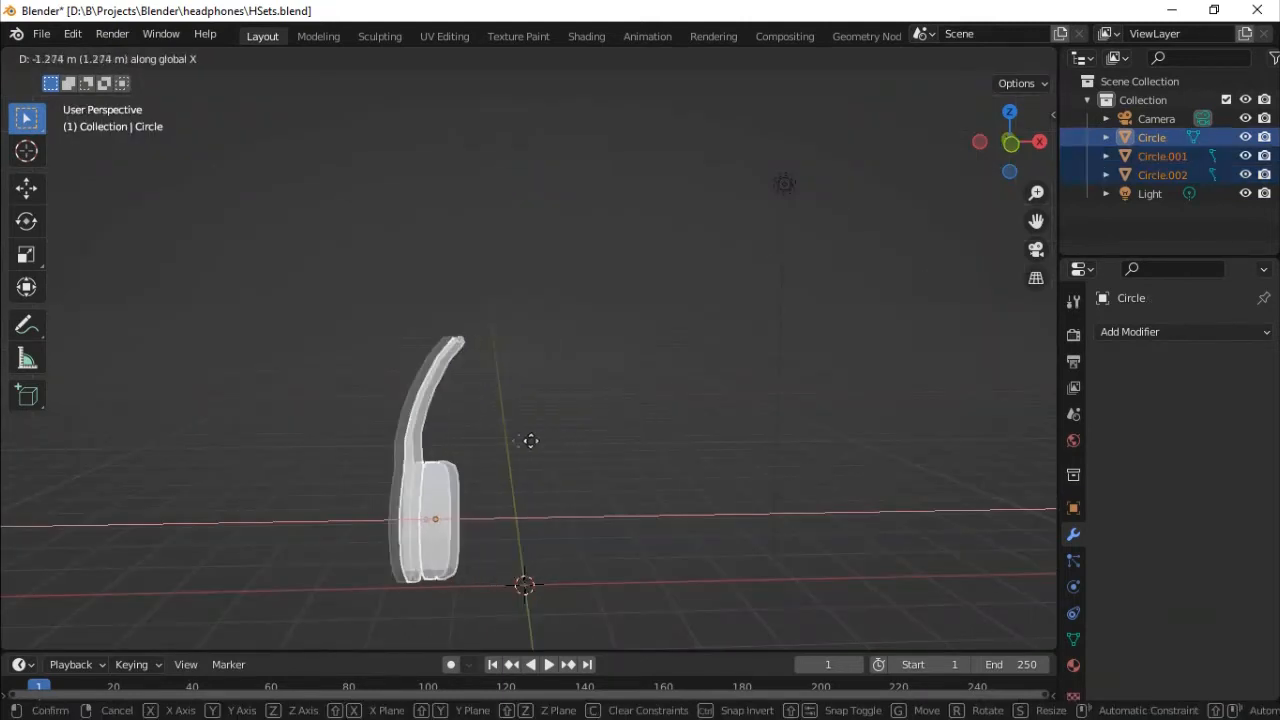
# Move the ear cup, cover and insert together -1.858 m along X and tilt them in front view.
pyautogui.click(510, 443)
pyautogui.press('KP_1')
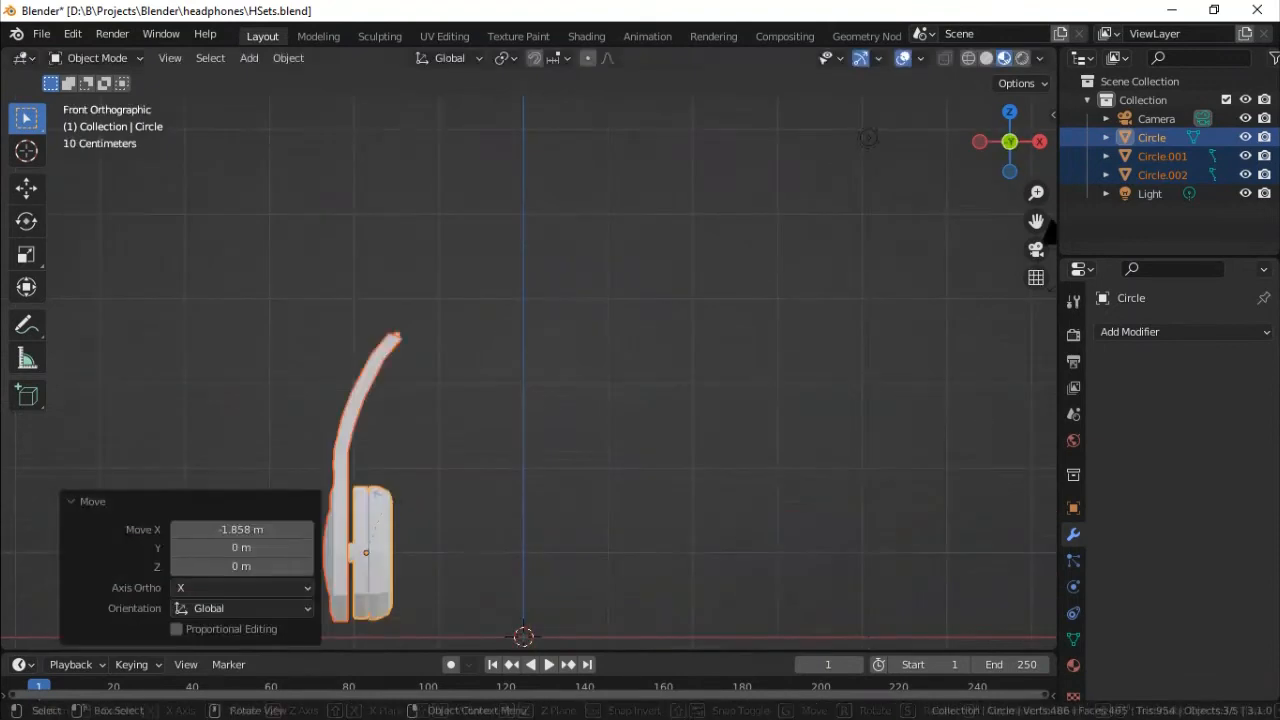
pyautogui.press('r')
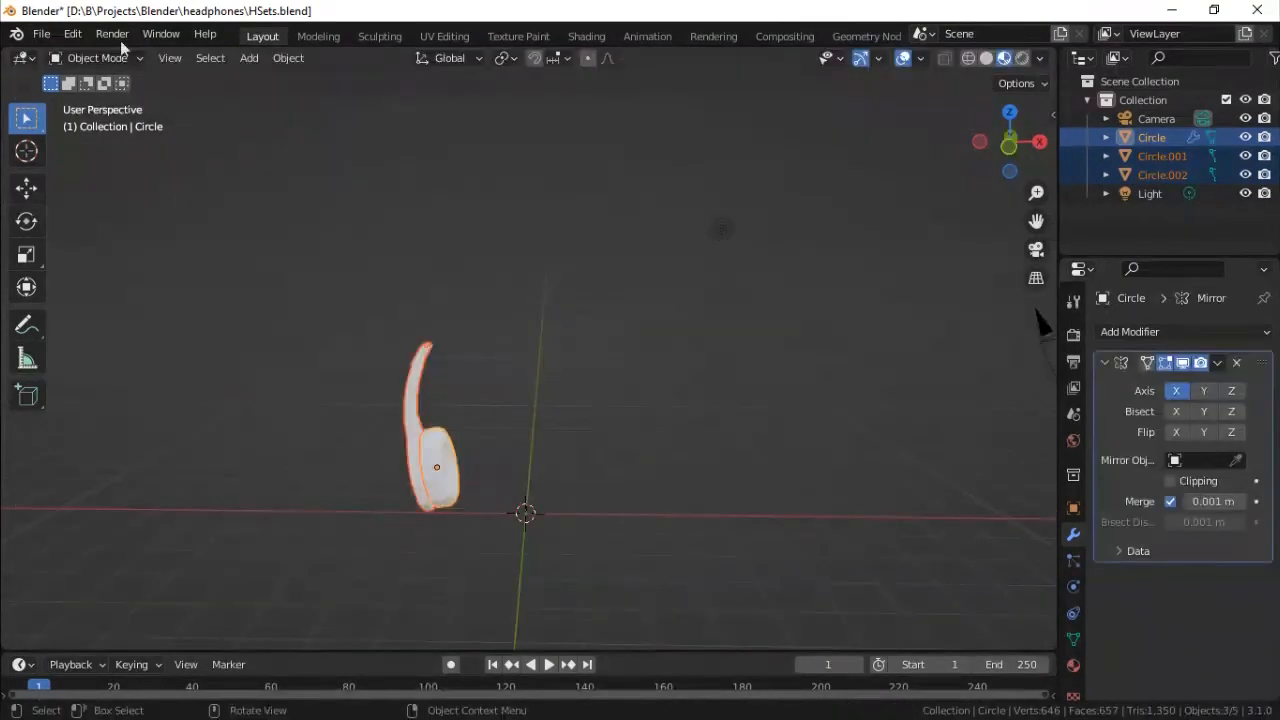
# Add a cube mesh to the scene.
pyautogui.click(248, 57)
pyautogui.moveTo(276, 79)
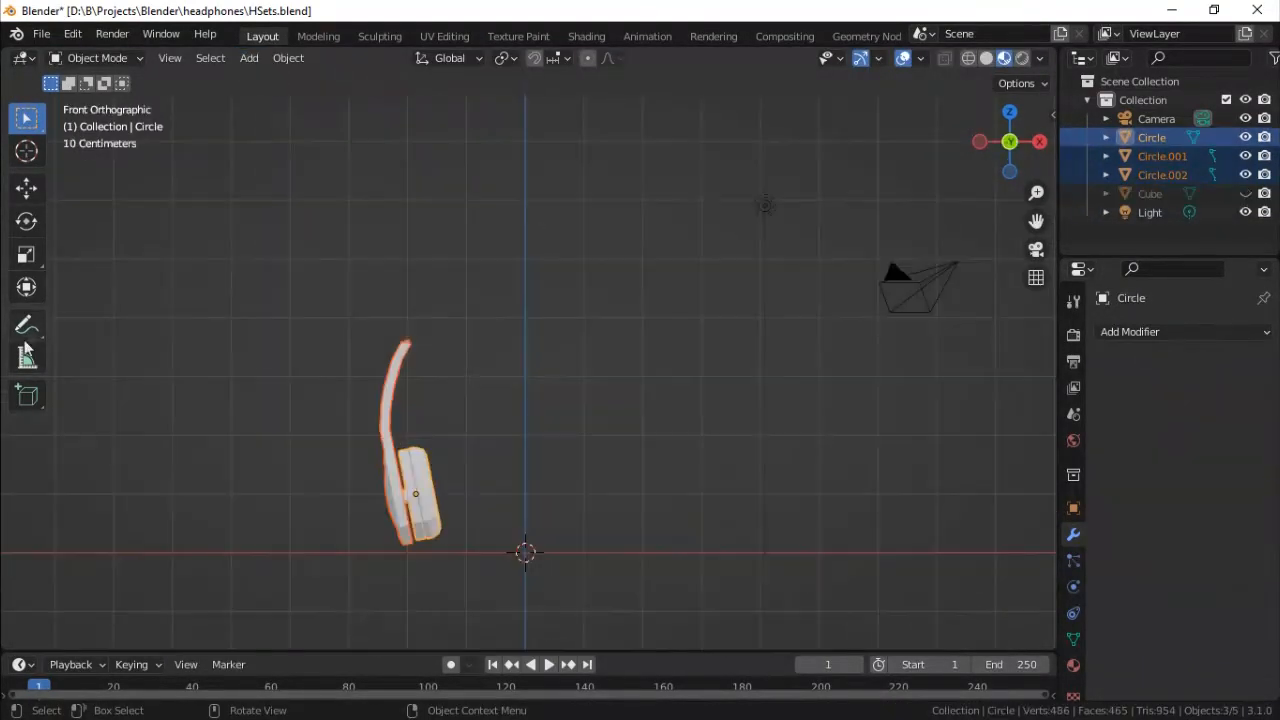
# Sketch the headband's arc with the Annotate tool from the band's tip over to the opposite side, undoing stray strokes.
pyautogui.click(27, 324)
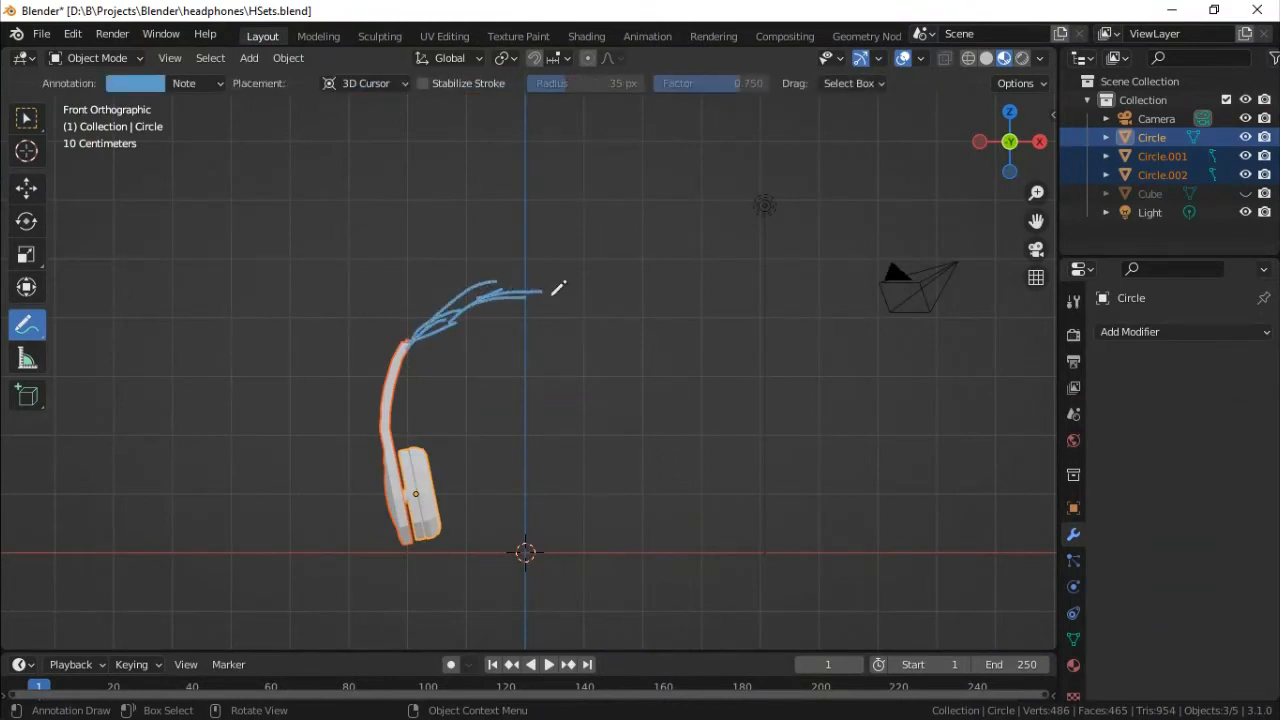
pyautogui.hotkey('ctrl', 'z')
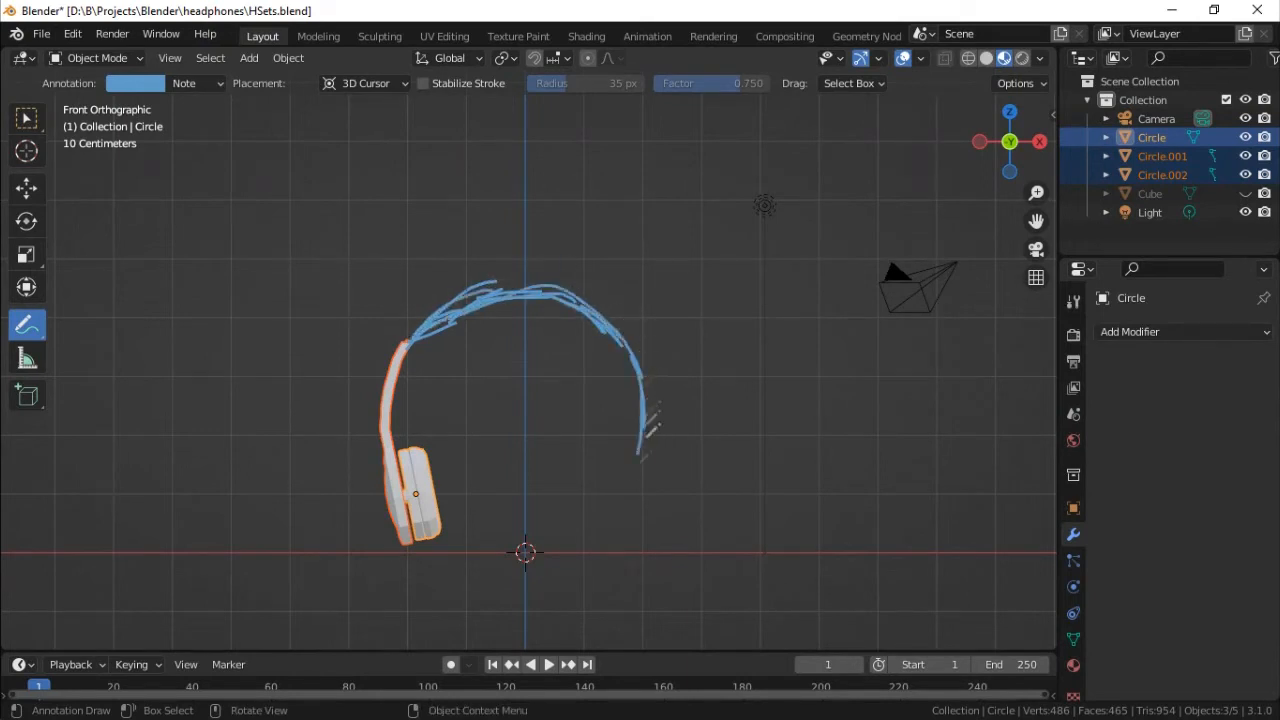
pyautogui.hotkey('ctrl', 'z')
pyautogui.moveTo(606, 542); pyautogui.dragTo(660, 376)
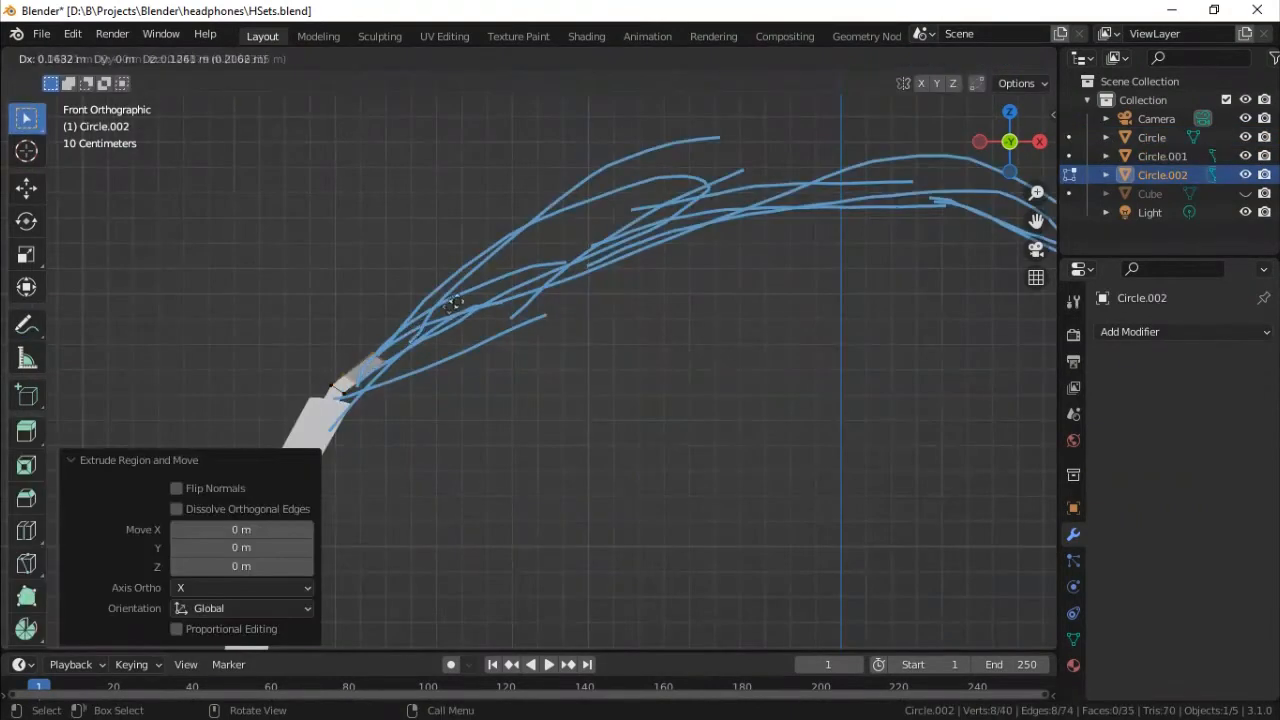
# Extrude the insert's end along the sketched arc and widen a newly extruded end loop by a factor of about 1.13.
pyautogui.press('g')
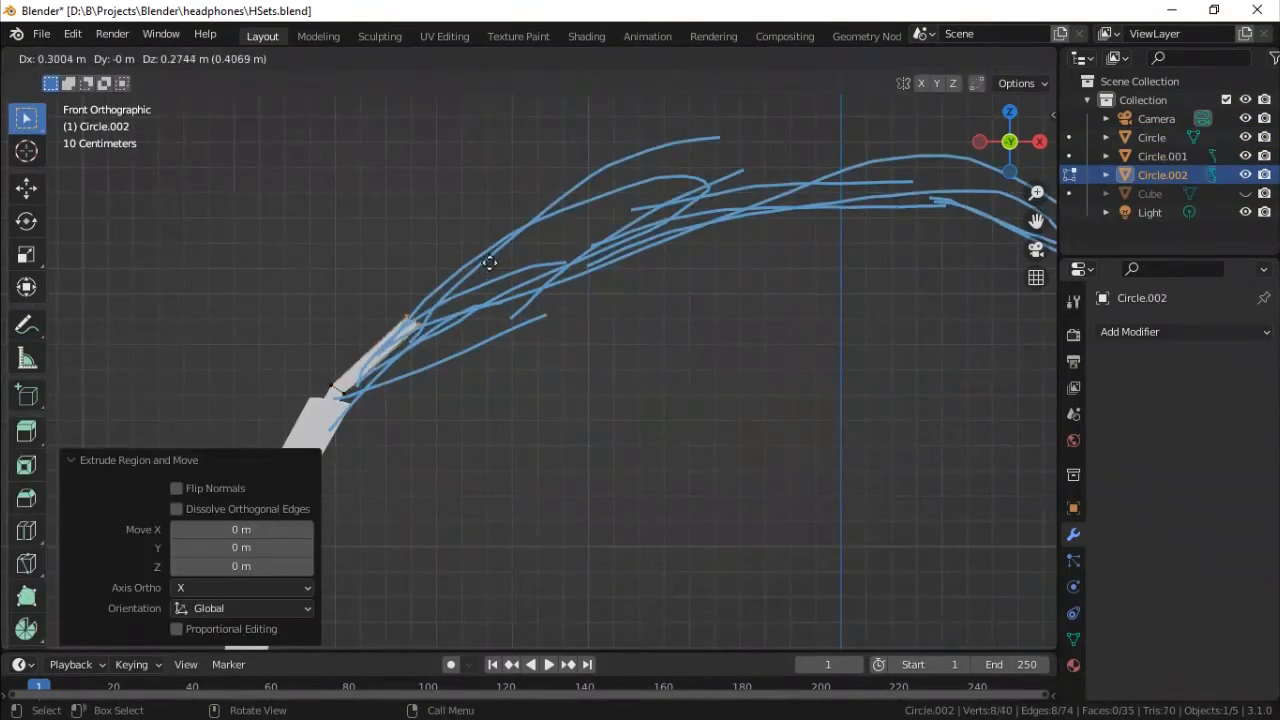
pyautogui.click(438, 303)
pyautogui.press('s')
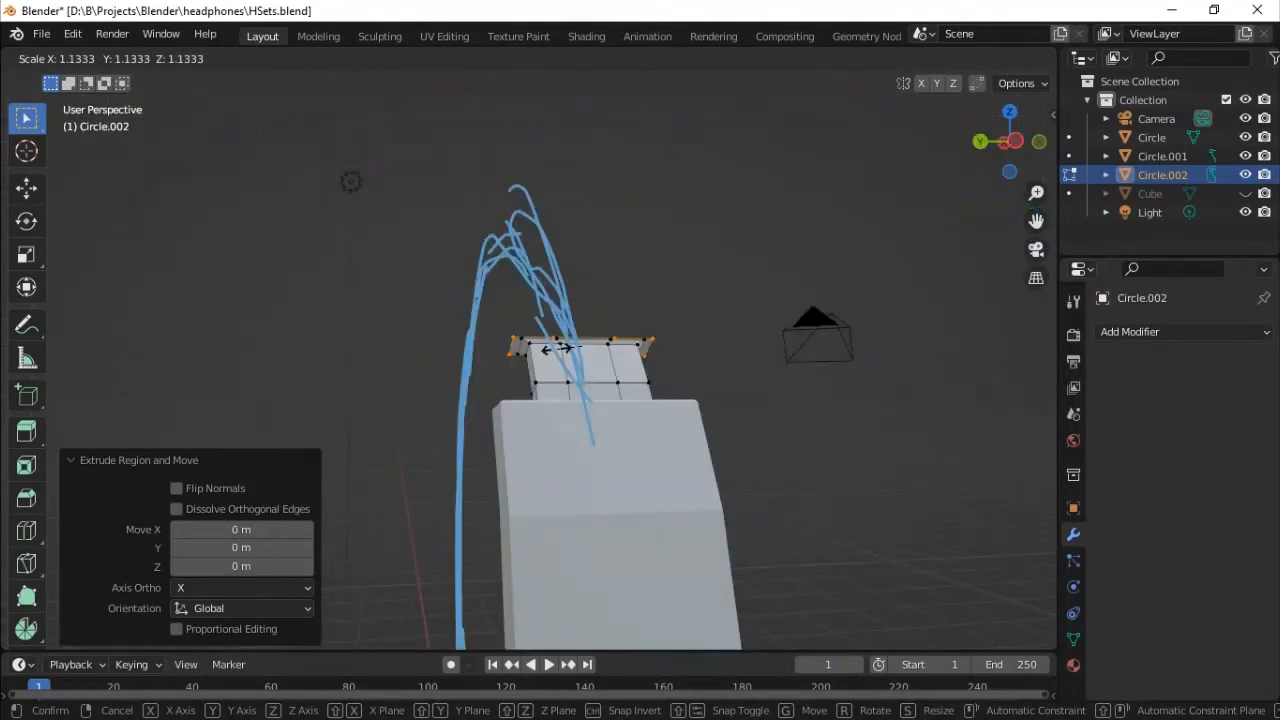
pyautogui.click(557, 348)
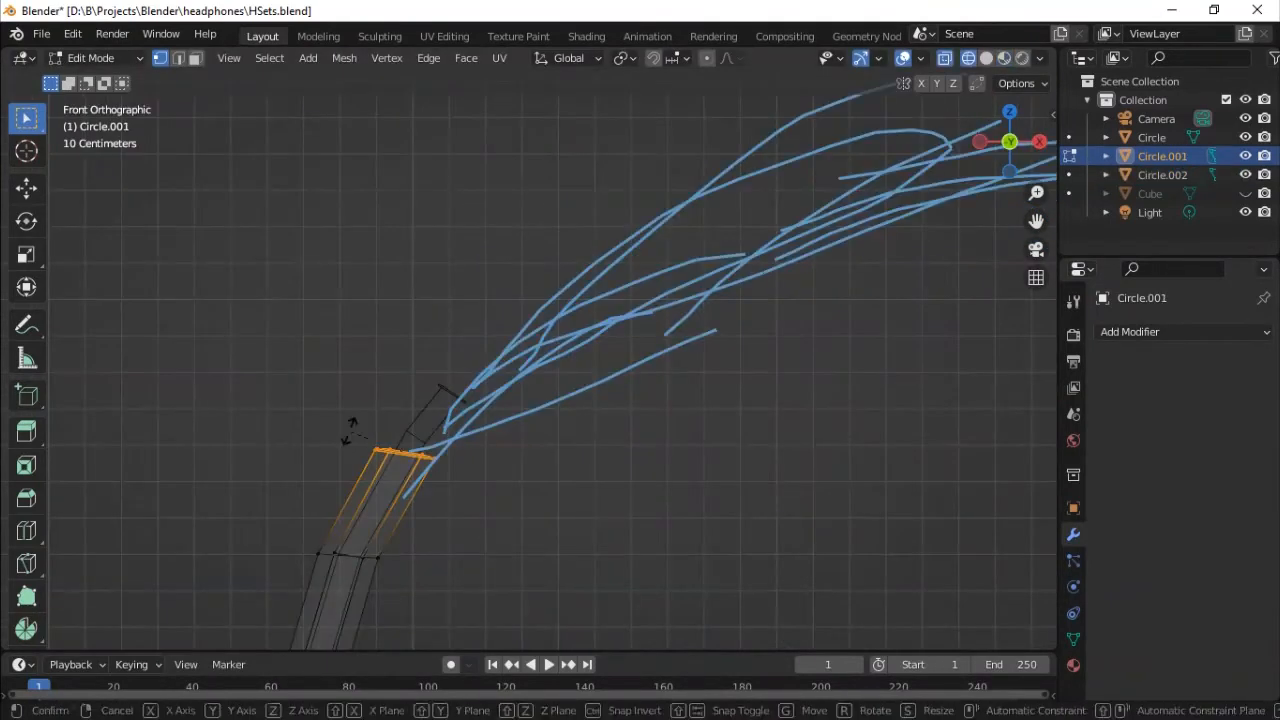
# Rotate the top edge loop of the cover's band to follow the arc, and try removing the Note annotation layer.
pyautogui.press('r')
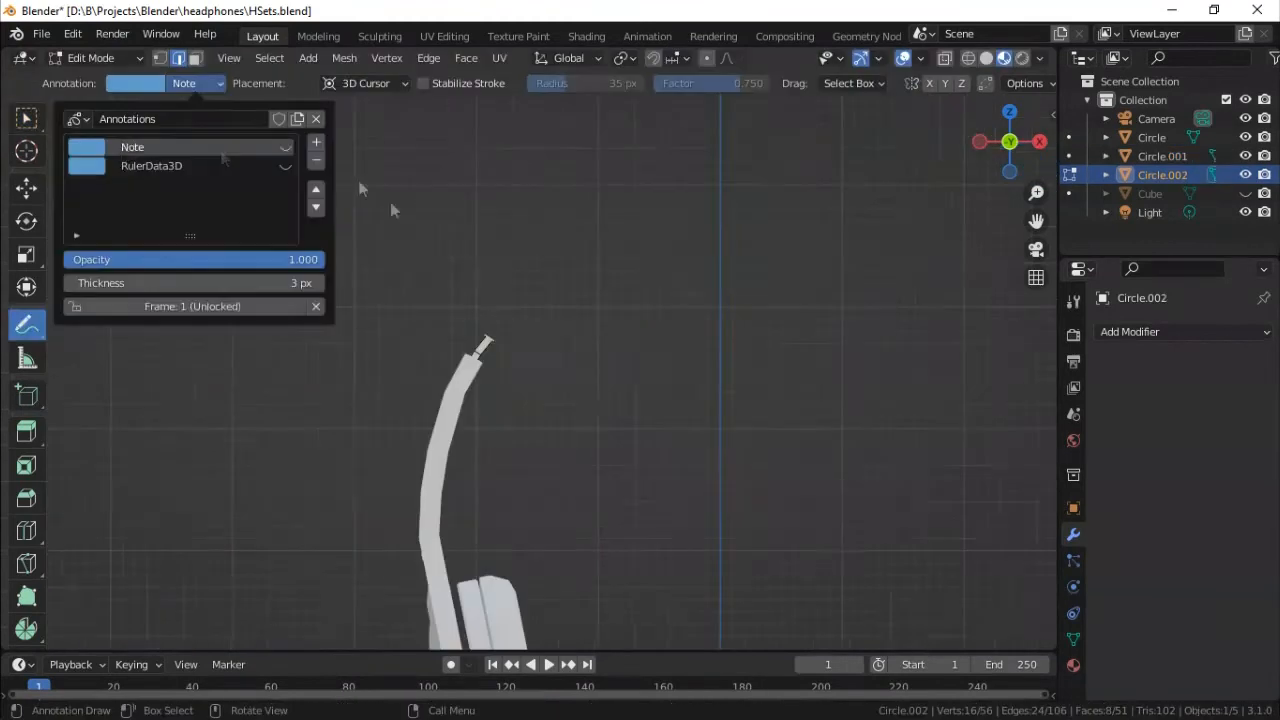
pyautogui.click(318, 160)
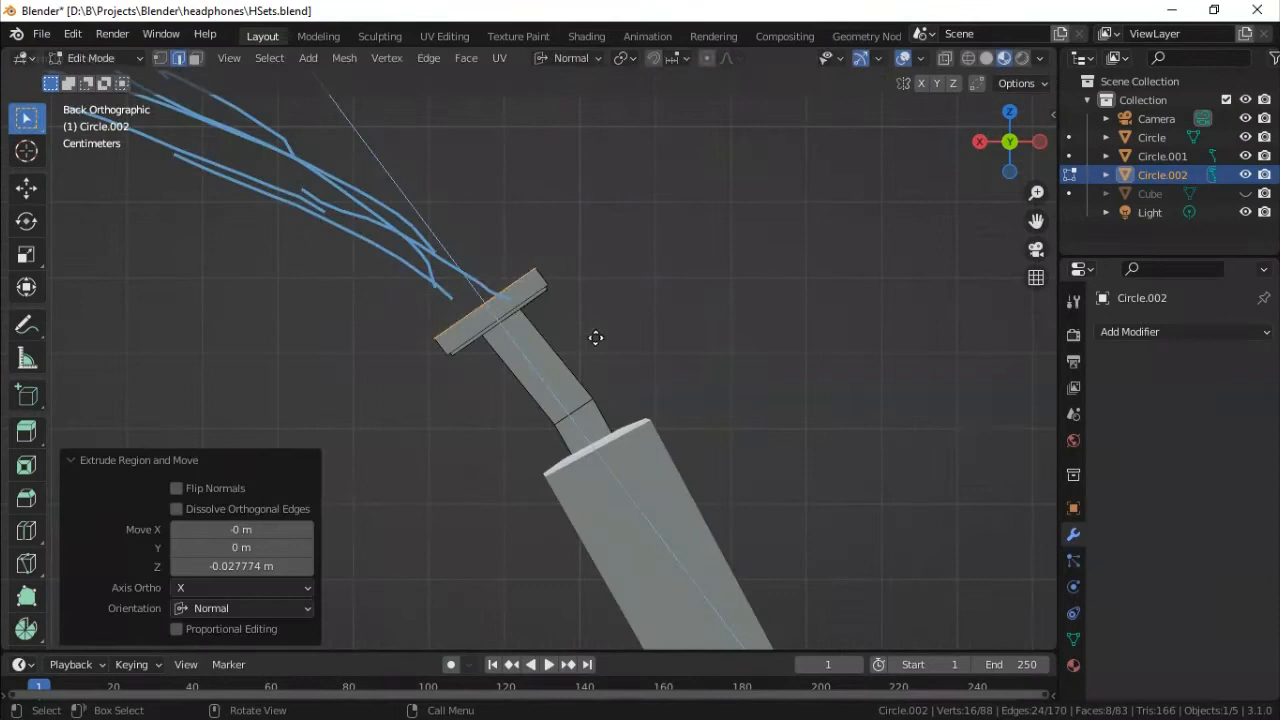
pyautogui.press('e')
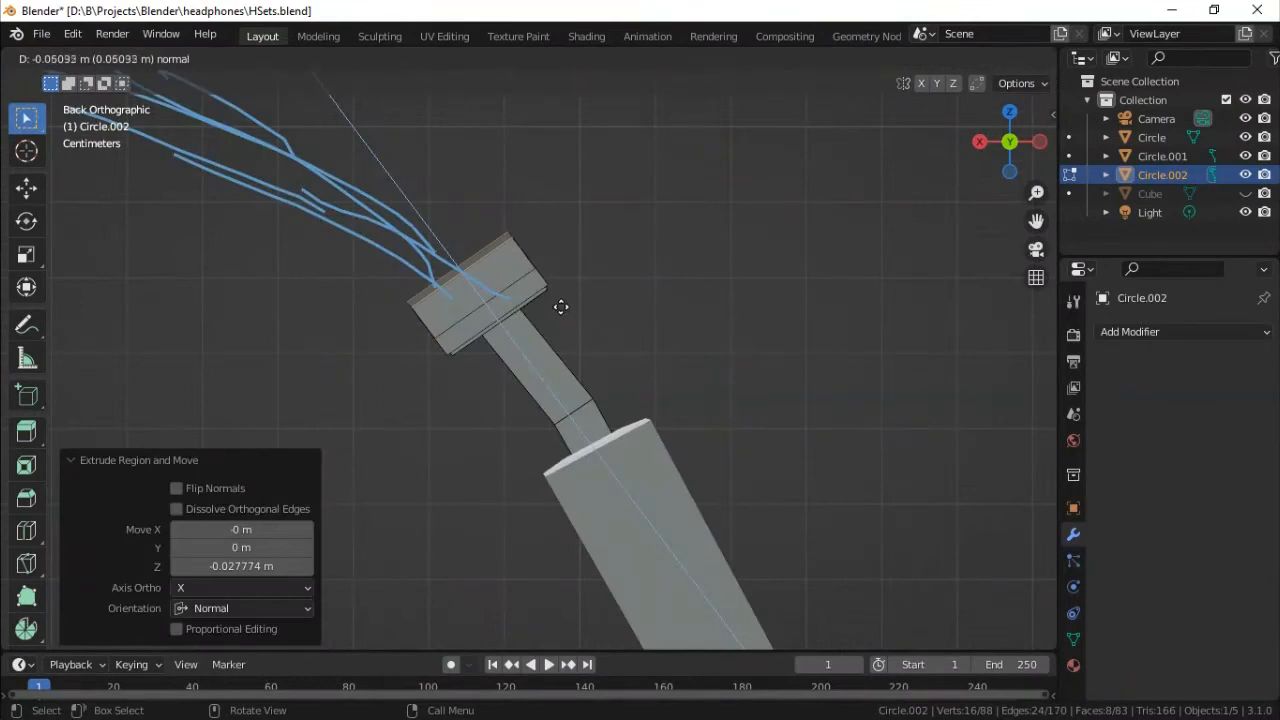
pyautogui.press('Escape')
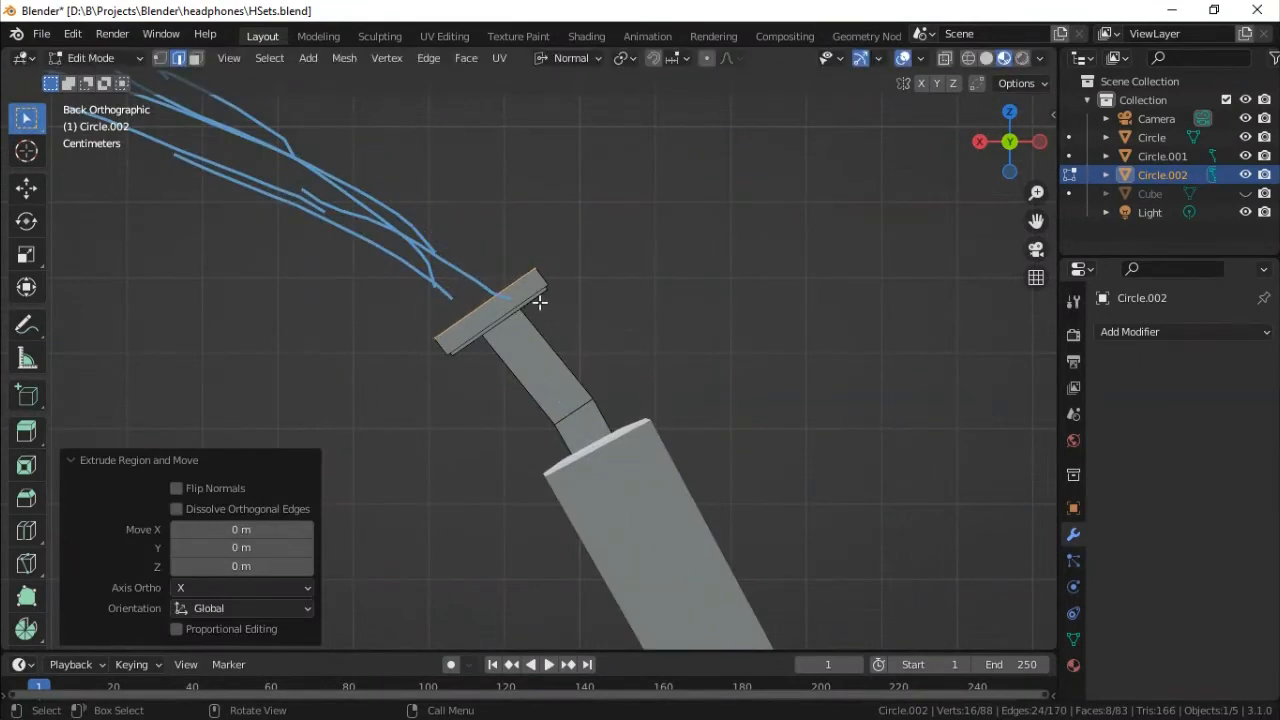
pyautogui.hotkey('ctrl', 'z')
# Extrude the outer loop of the insert's widened end further along the band's direction and turn on X-ray display.
pyautogui.press('e')
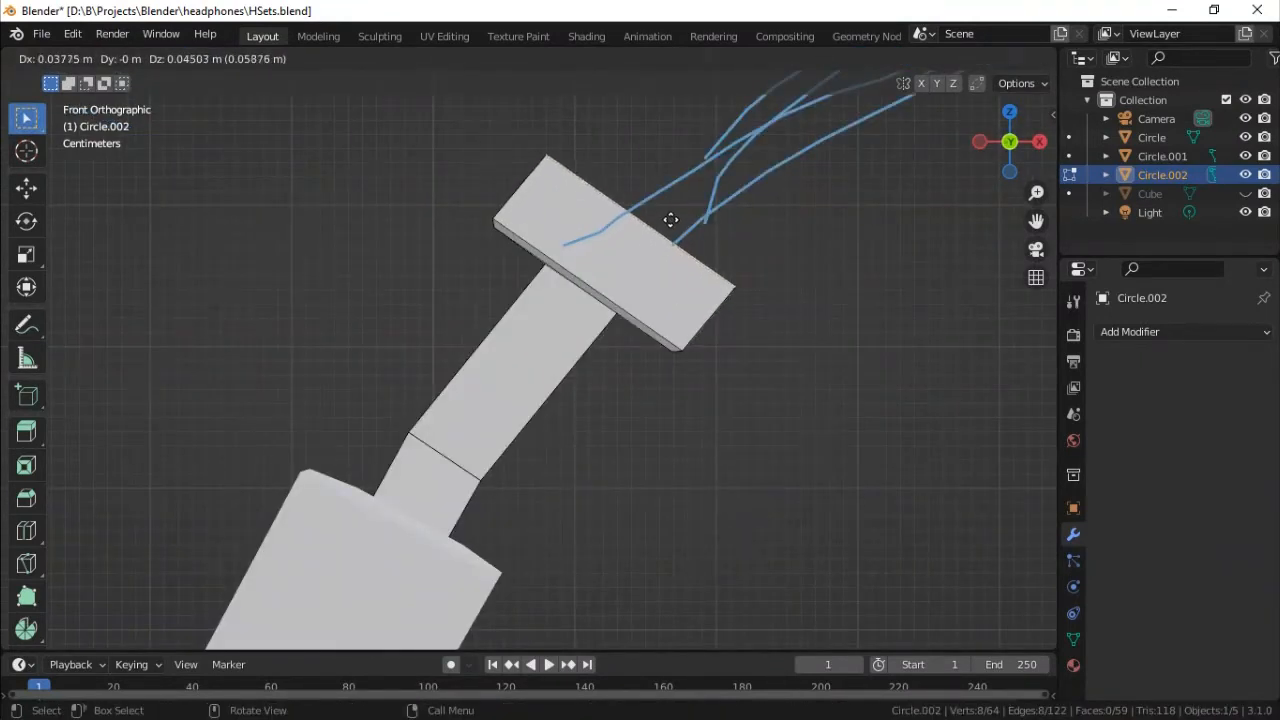
pyautogui.click(608, 152)
pyautogui.hotkey('alt', 'z')
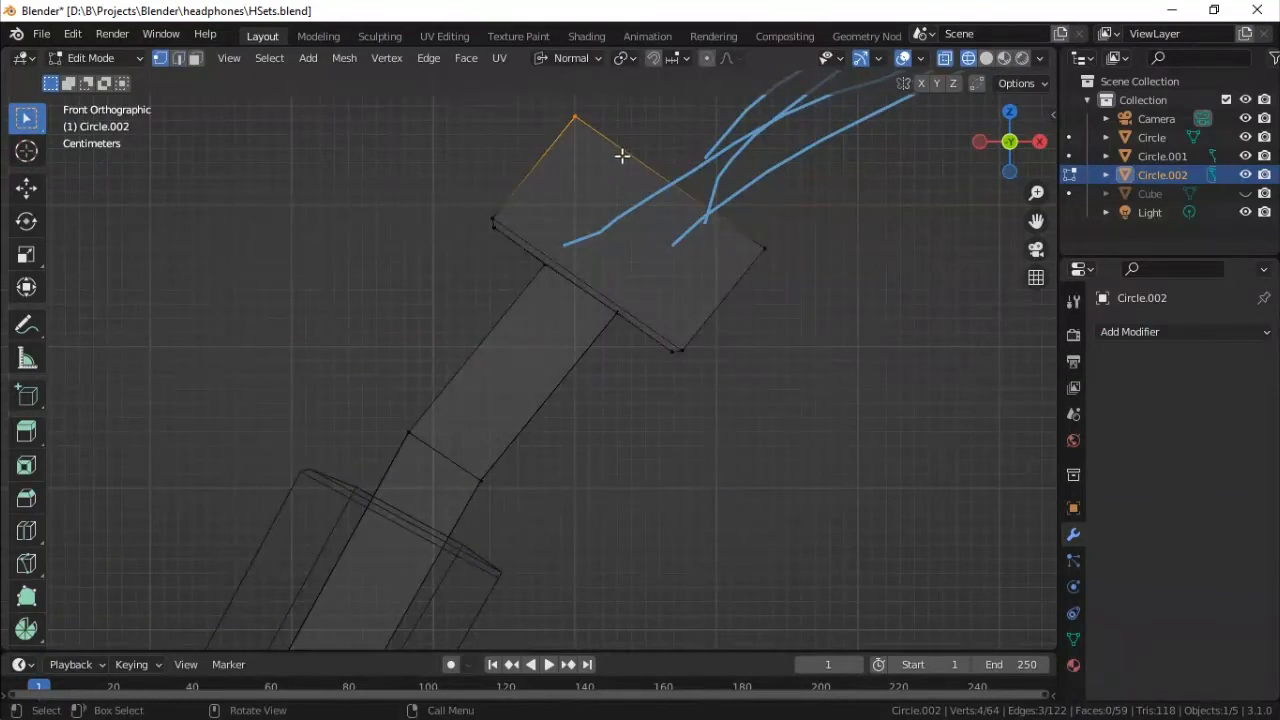
# Move the inner-side outer corner vertices of the insert's widened end about 0.06 m inward to taper it, and turn off X-ray display.
pyautogui.press('g')
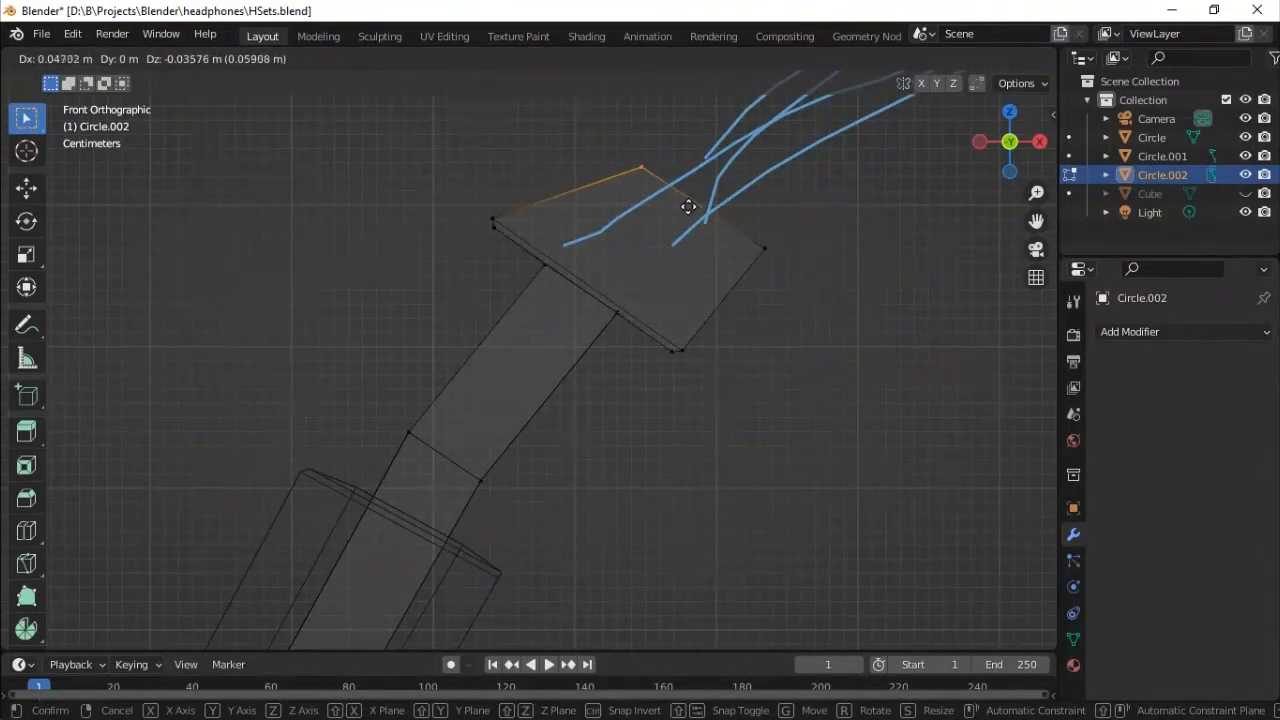
pyautogui.click(689, 207)
pyautogui.hotkey('alt', 'z')
pyautogui.scroll(-4, 729, 240)
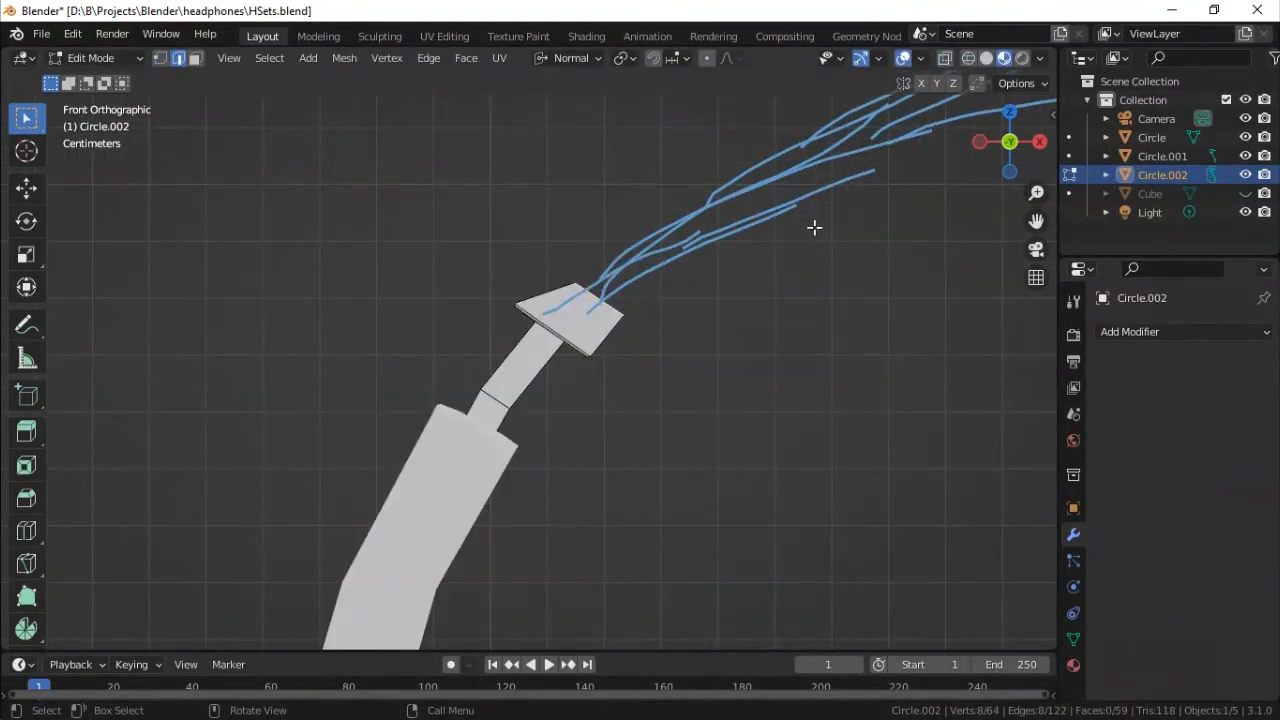
# Extrude the two outer loops of the insert's tapered end about 0.18 m along the sketched arc to begin a pair of prongs.
pyautogui.press('g')
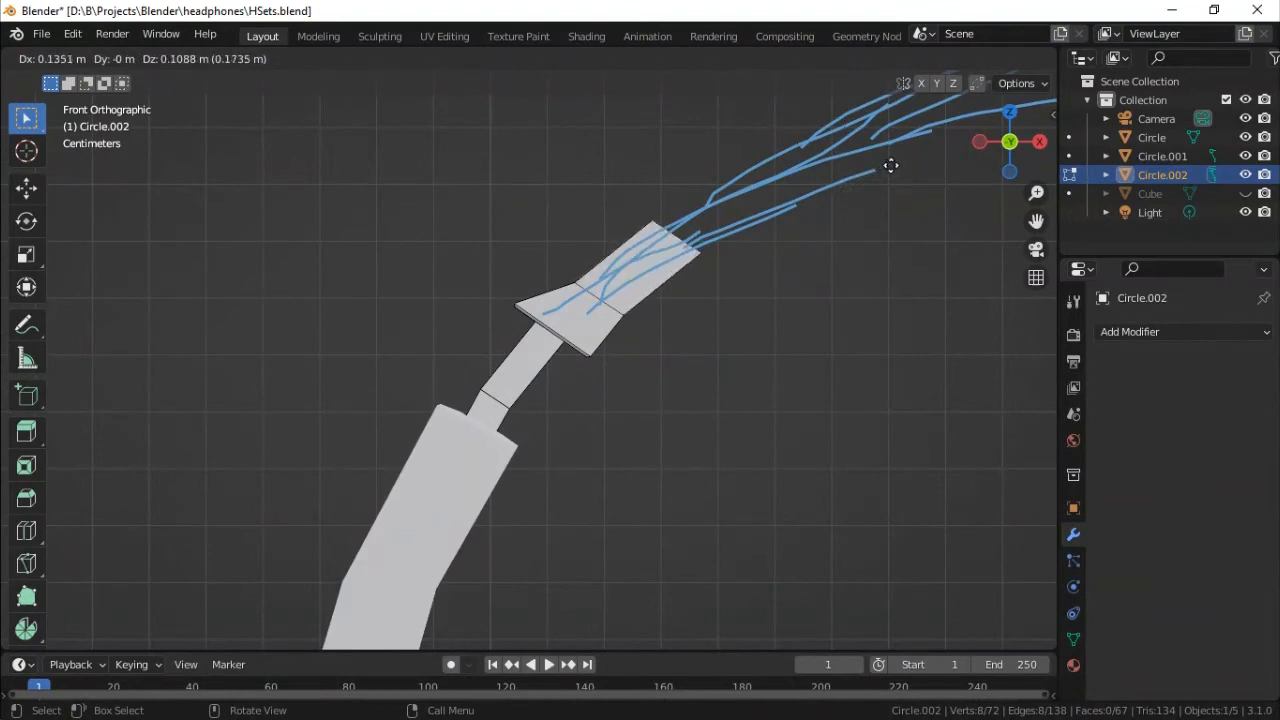
pyautogui.click(893, 165)
pyautogui.moveTo(893, 165); pyautogui.dragTo(629, 311, button='middle')
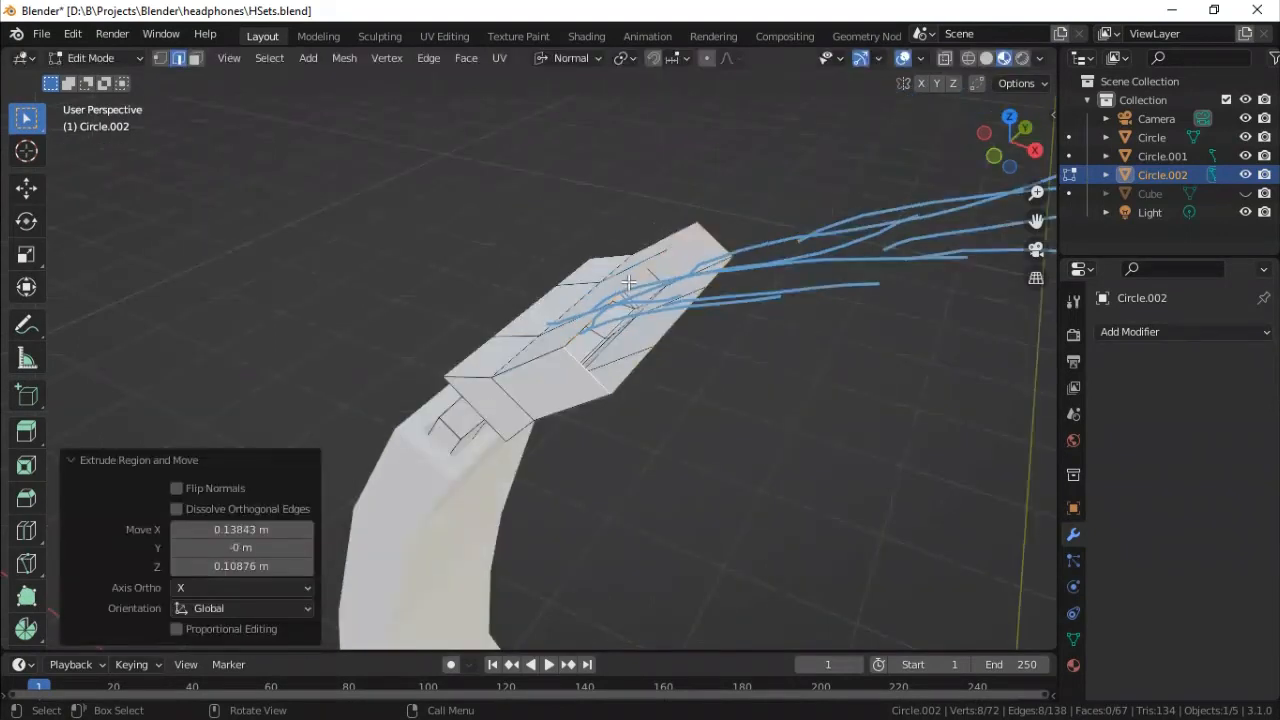
pyautogui.click(650, 314)
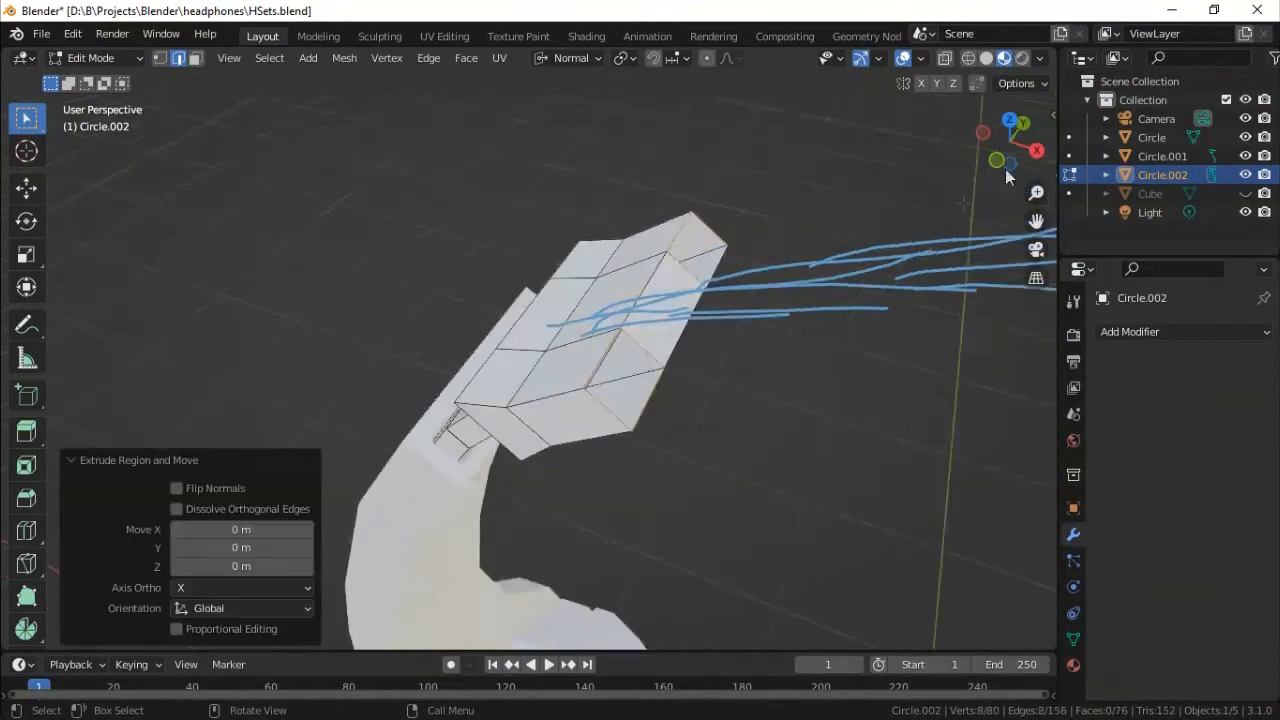
# Extrude the prongs two more sections of about 0.28 m and 0.47 m along the arc, rotating their ends 19.8° and 18.1°.
pyautogui.click(998, 158)
pyautogui.press('e')
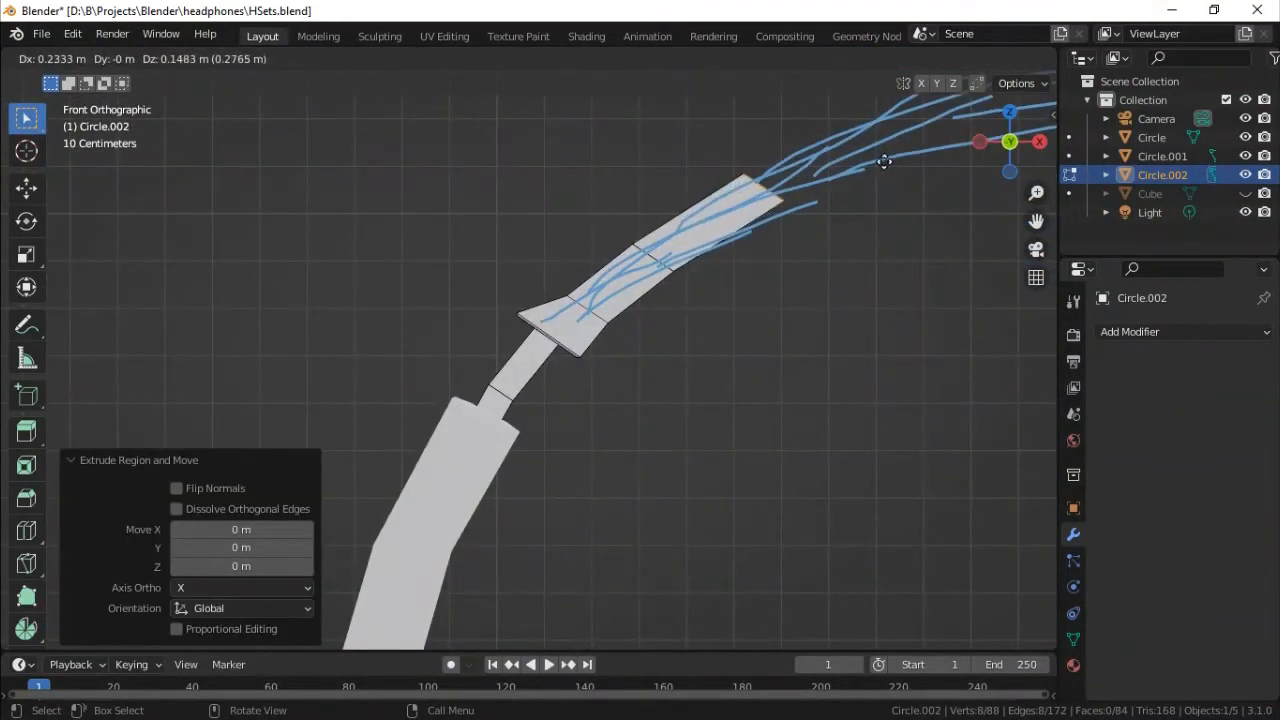
pyautogui.click(885, 160)
pyautogui.press('r')
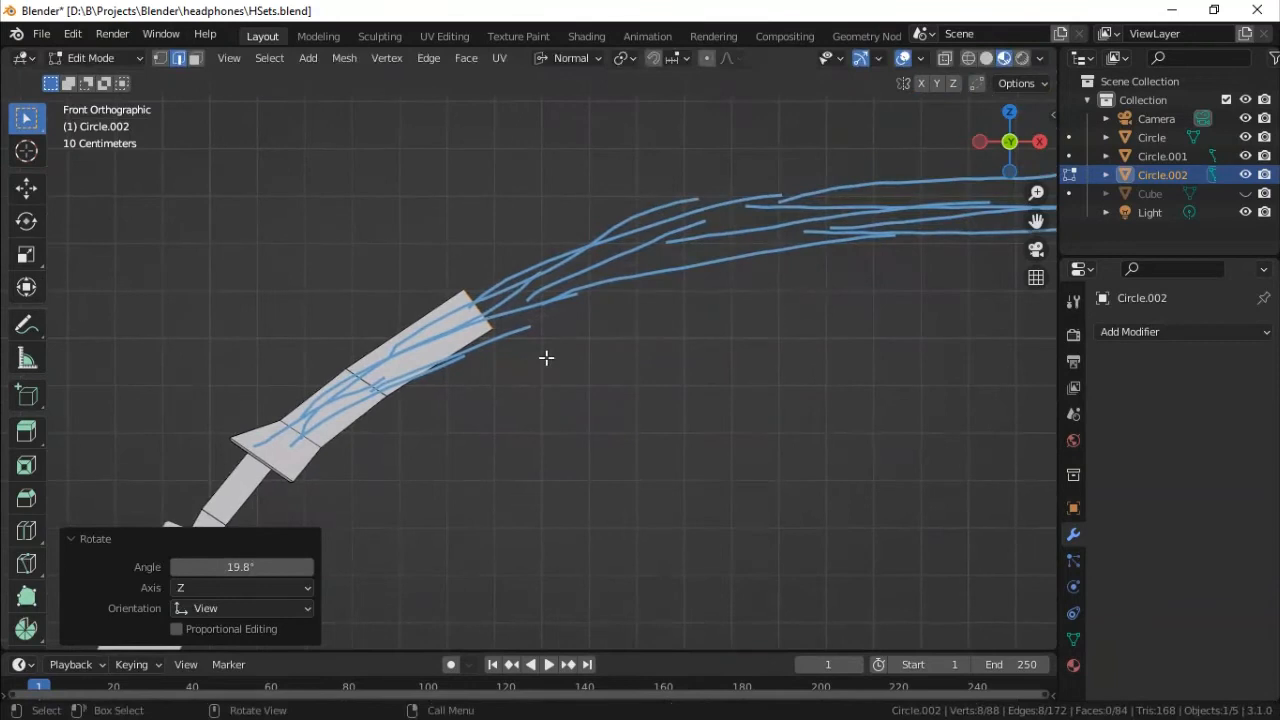
pyautogui.press('g')
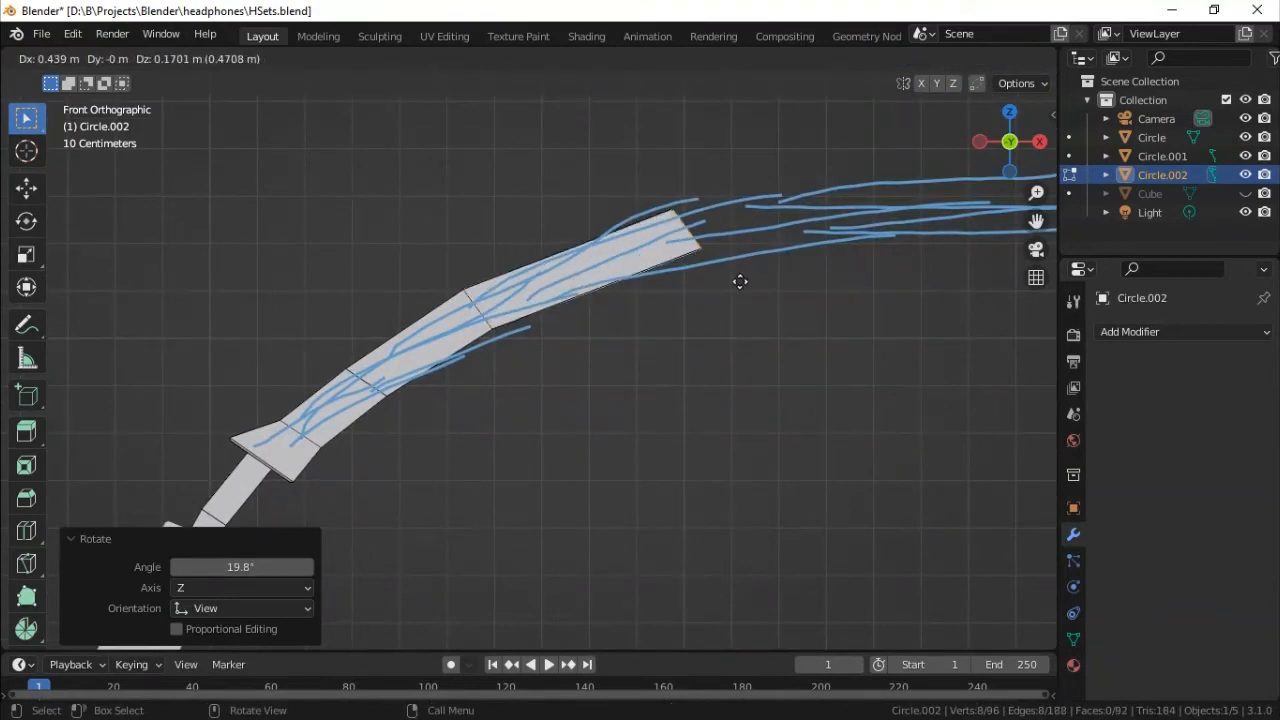
pyautogui.click(757, 278)
pyautogui.press('r')
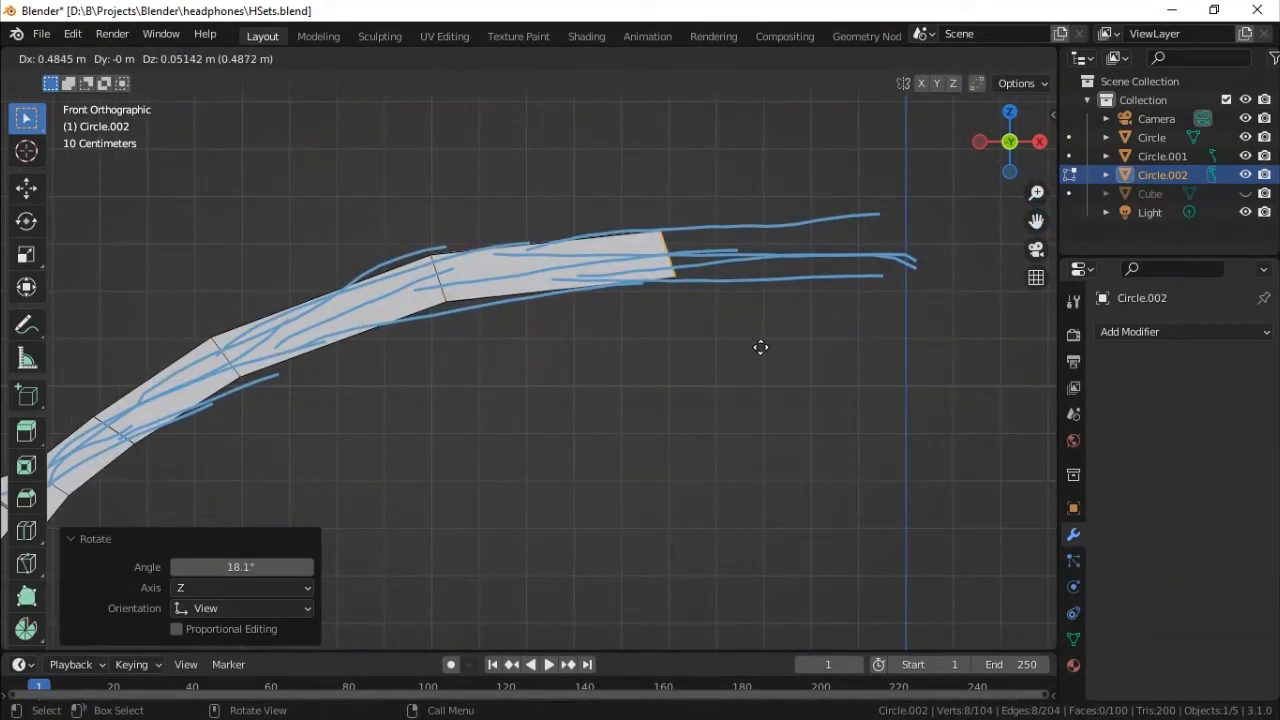
# Extrude another prong section of about 0.49 m, rotate its end loops 14.5° to follow the arc, and extrude the last section.
pyautogui.click(748, 352)
pyautogui.press('r')
pyautogui.click(730, 359)
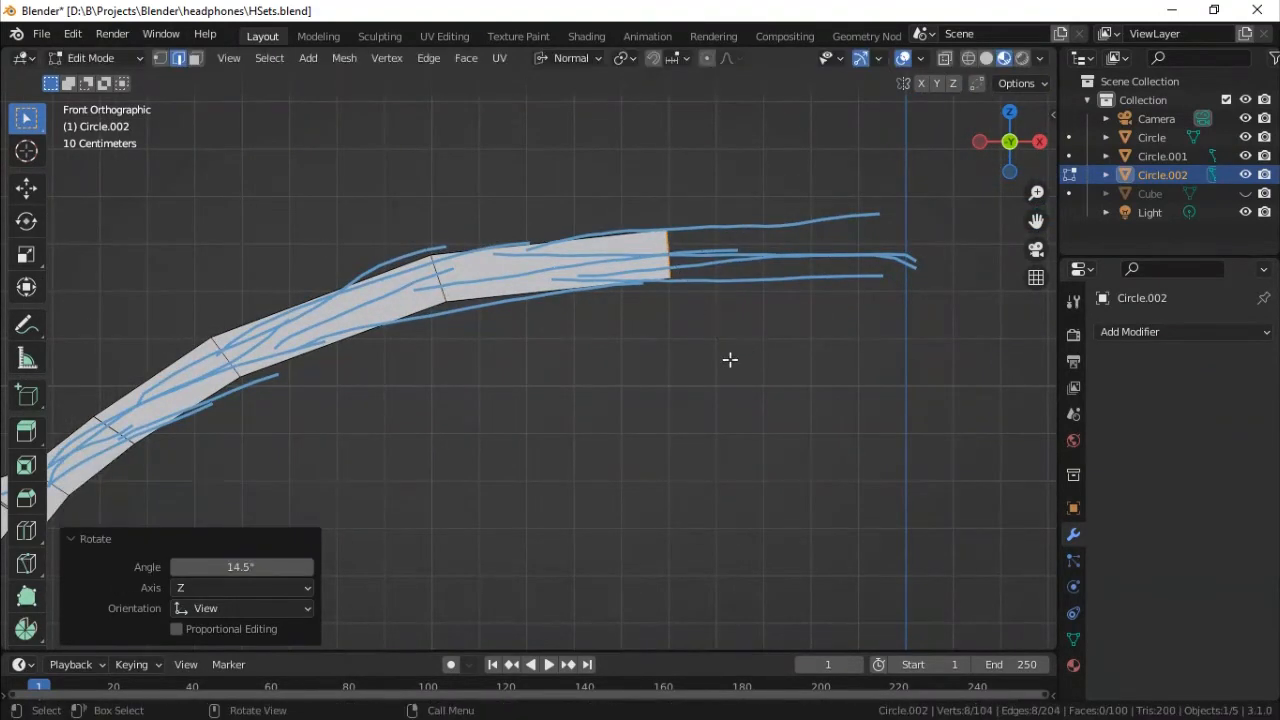
pyautogui.press('e')
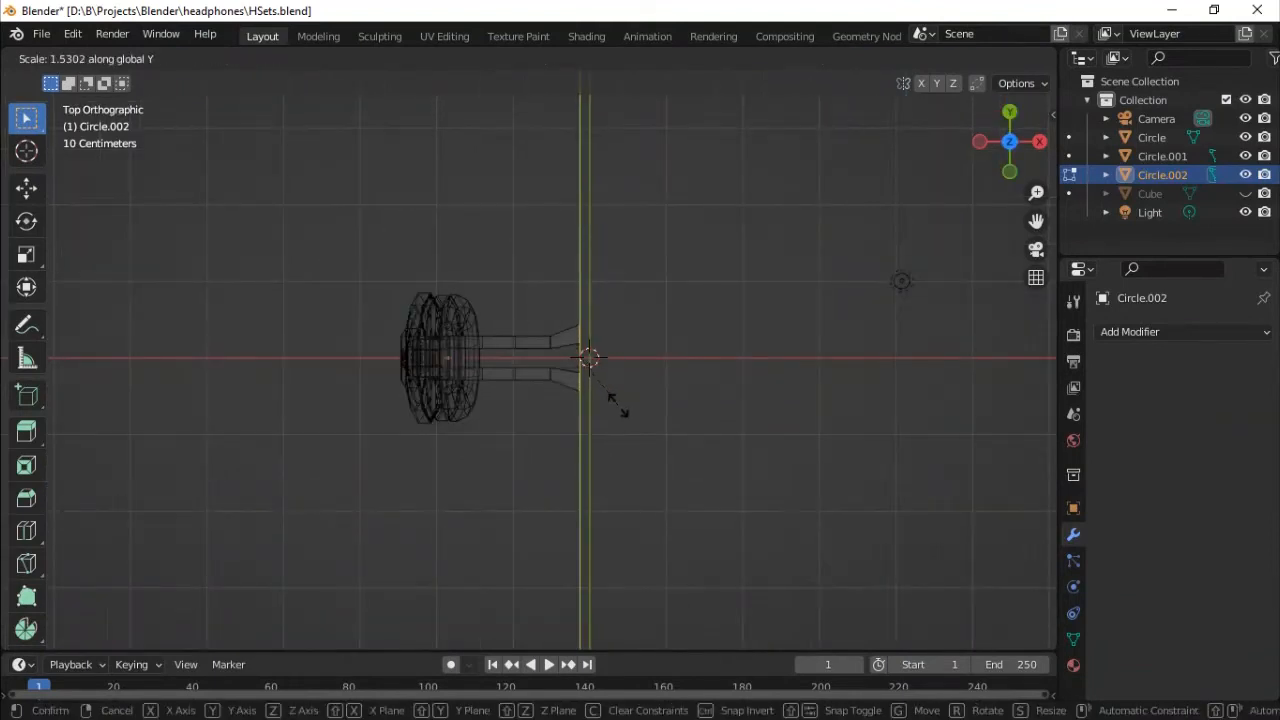
# Spread the prongs in top view by scaling their end loops by about 1.53 along Y, and scale the preceding edge loops along Y to match.
pyautogui.click(614, 401)
pyautogui.moveTo(538, 322); pyautogui.dragTo(556, 402)
pyautogui.press('s')
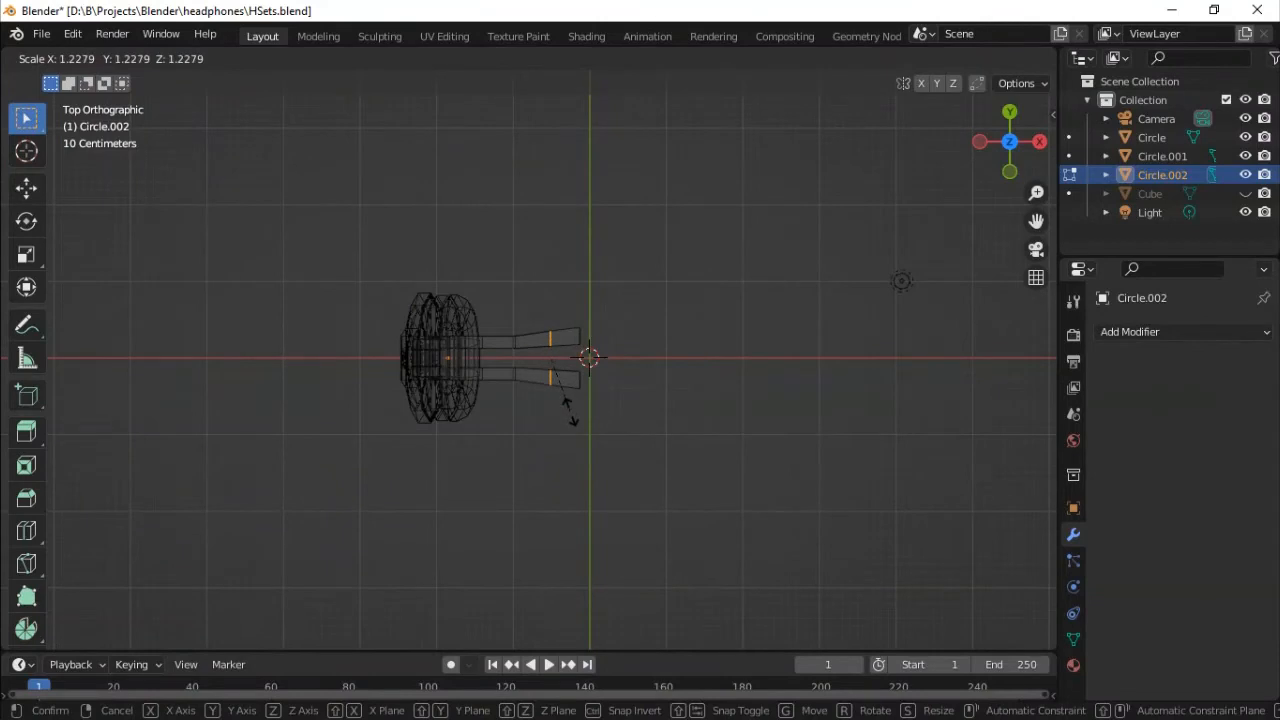
pyautogui.press('y')
pyautogui.click(570, 412)
pyautogui.moveTo(506, 327); pyautogui.dragTo(528, 397)
pyautogui.press('s')
pyautogui.press('y')
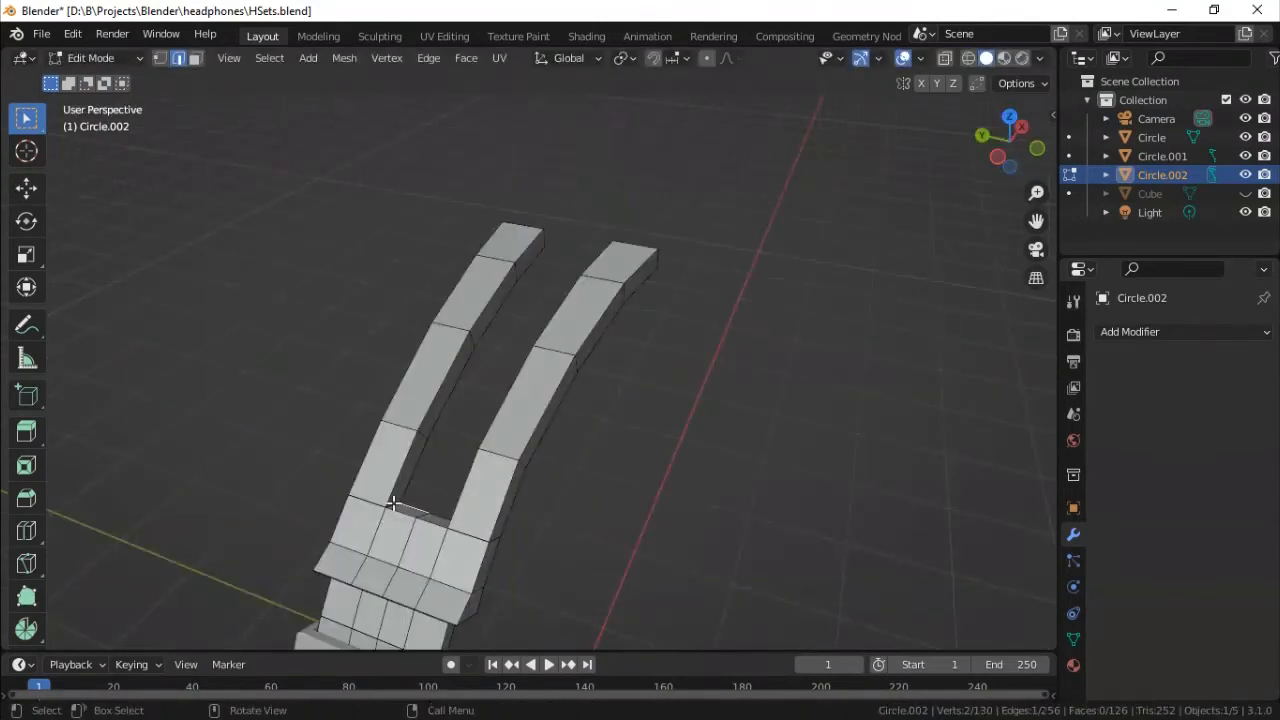
# Reshape the base of the gap between the prongs by moving its inner edges in front view to form a V.
pyautogui.moveTo(396, 528); pyautogui.dragTo(660, 497, button='middle')
pyautogui.hotkey('shift', 'z')
pyautogui.press('KP_1')
pyautogui.press('g')
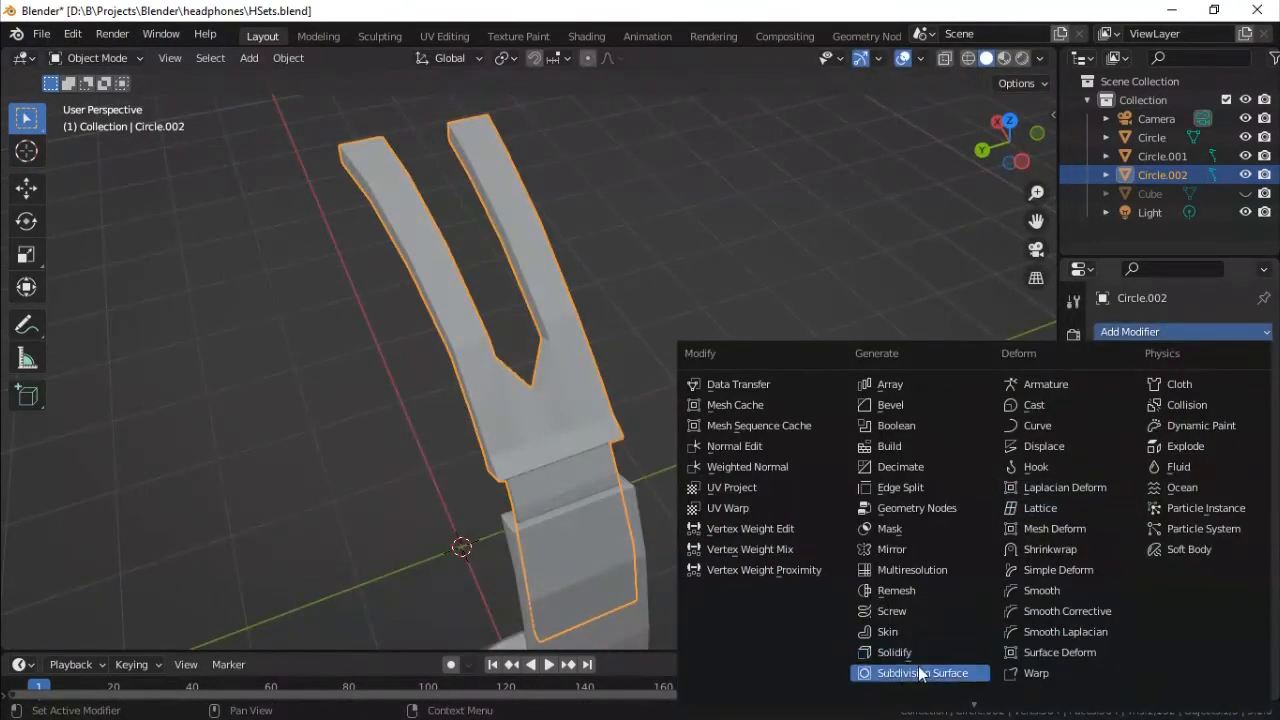
# Try a Subdivision Surface modifier on the insert and inspect the fork's base in Edit Mode.
pyautogui.click(912, 674)
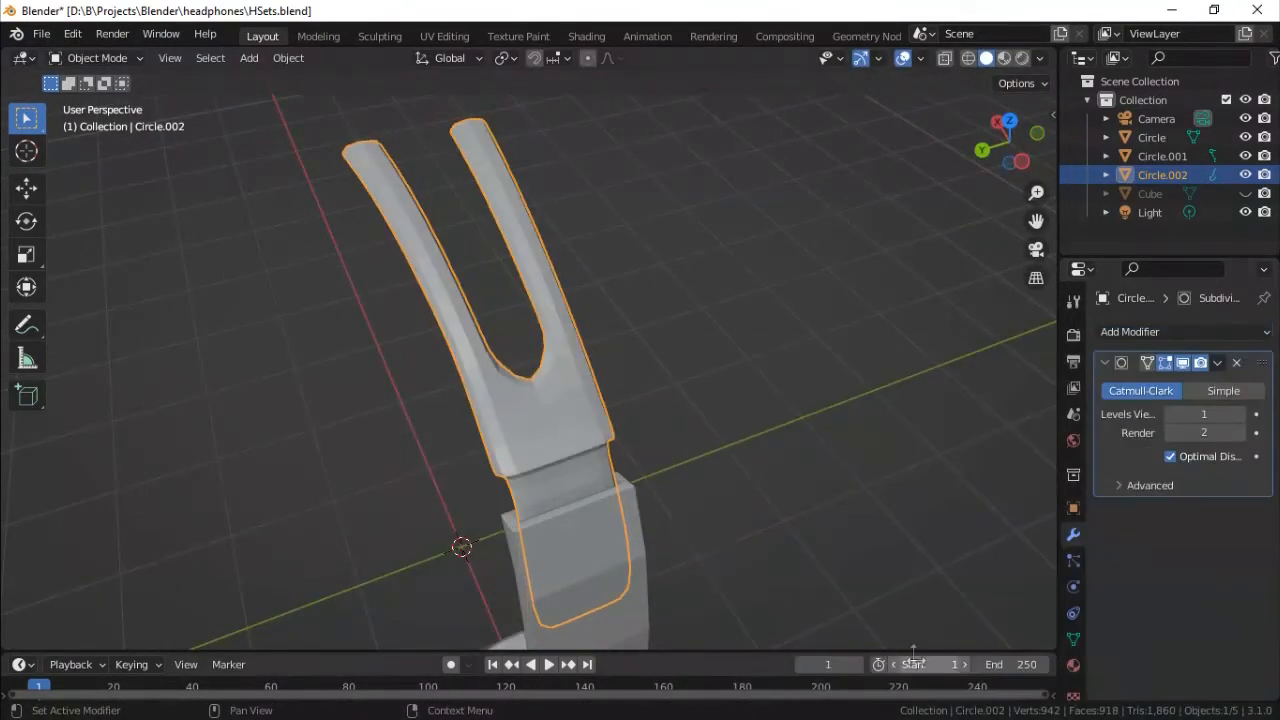
pyautogui.moveTo(661, 437); pyautogui.dragTo(528, 361, button='middle')
pyautogui.press('Tab')
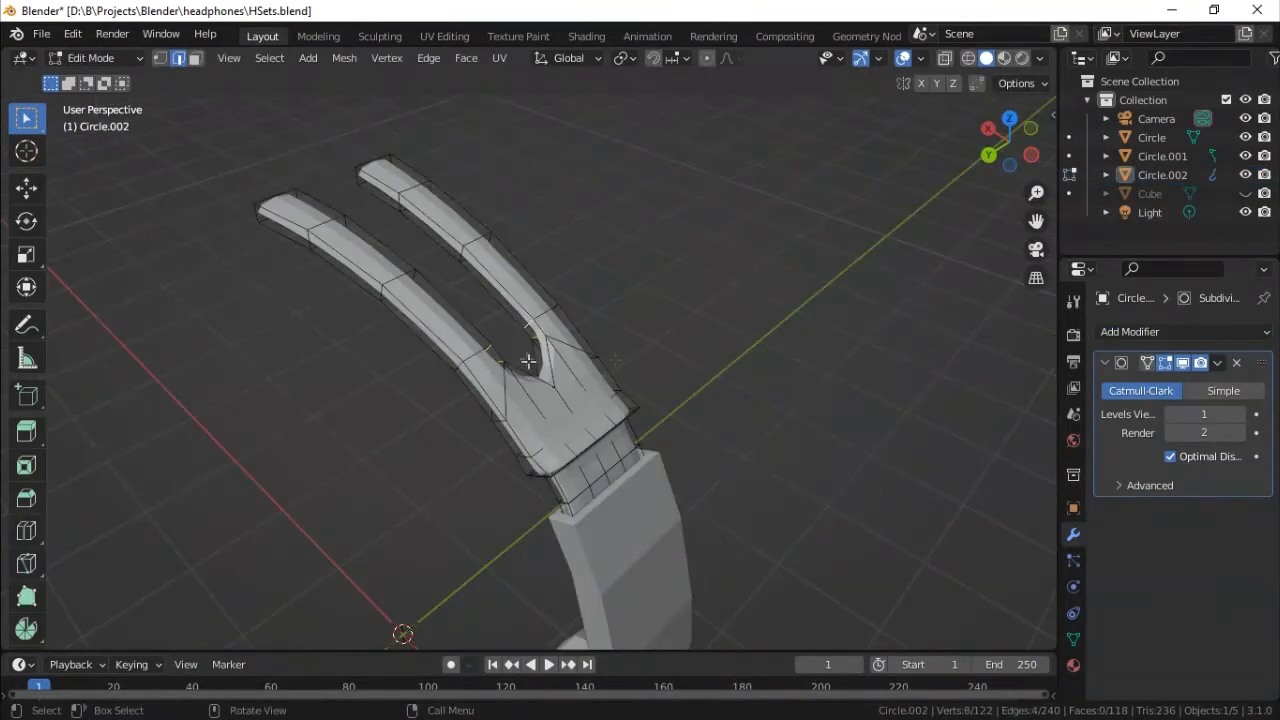
# Move the inner edges at the fork's base about 0.25 m along the arc in front view.
pyautogui.click(990, 155)
pyautogui.hotkey('alt', 'z')
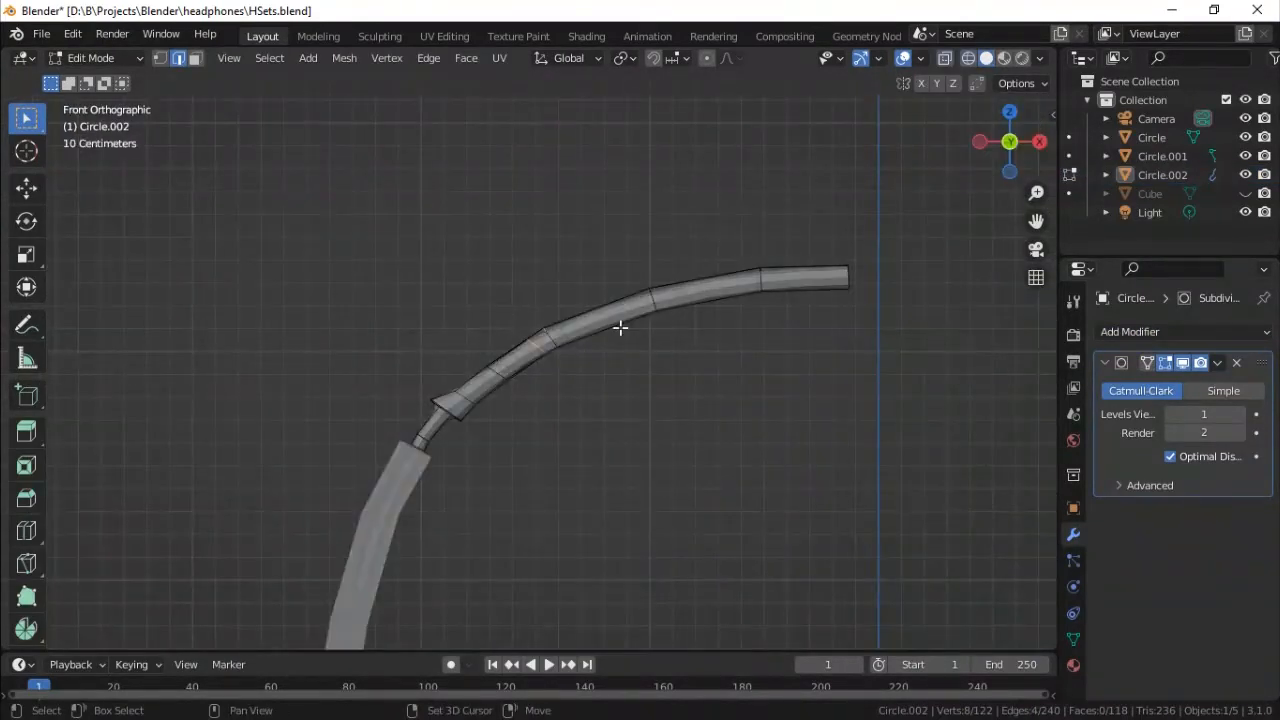
pyautogui.press('g')
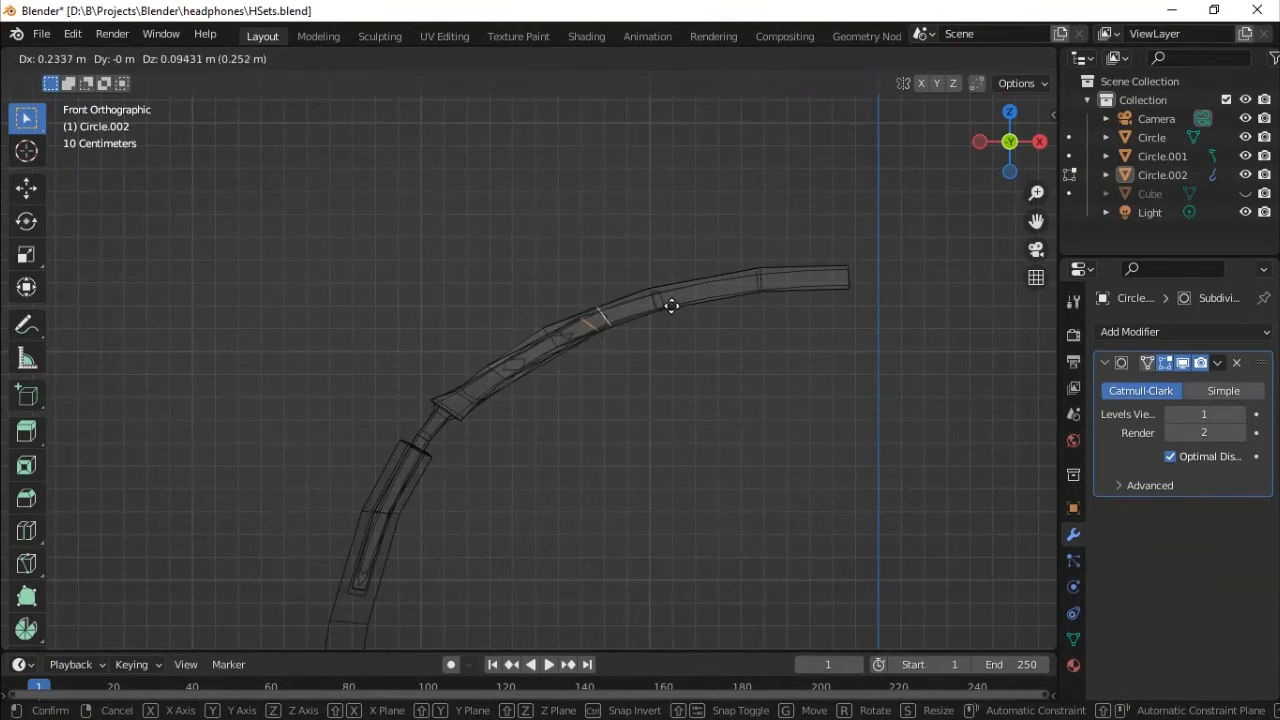
# Move the two upper inner edges near the fork's base about 0.36 m back toward the ear cup along X.
pyautogui.keyDown('shift'); pyautogui.click(570, 363); pyautogui.keyUp('shift')
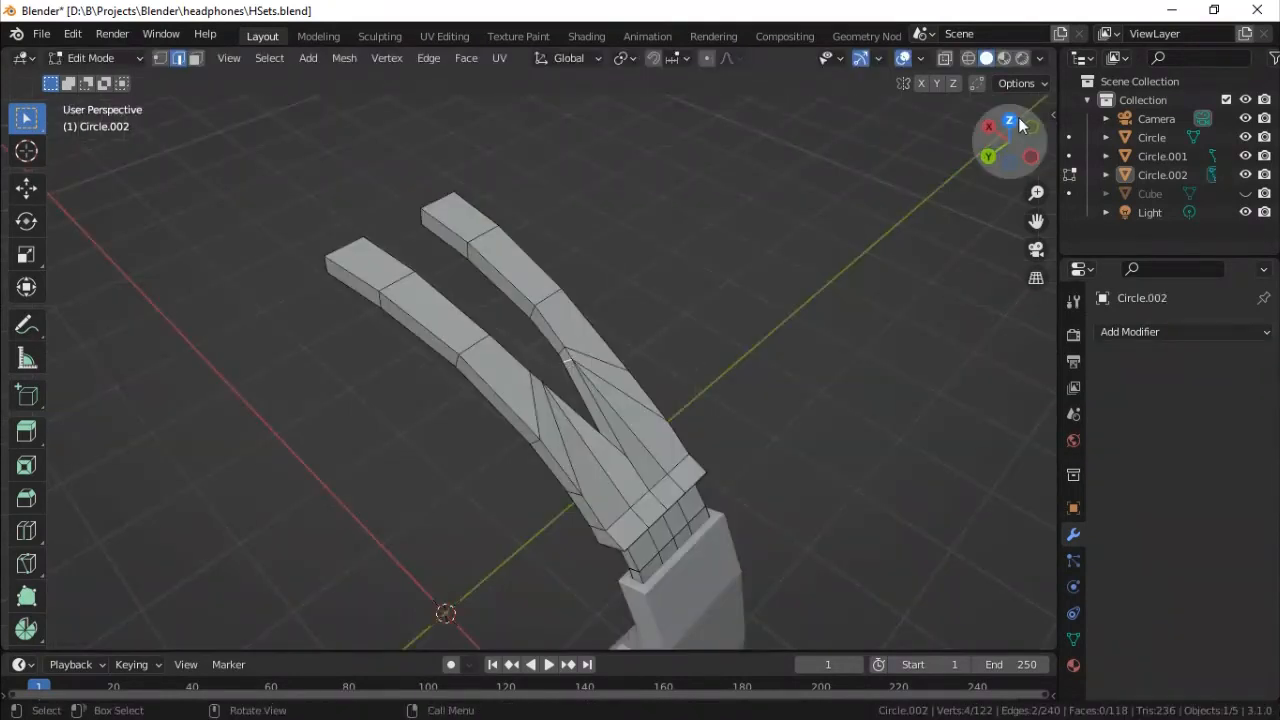
pyautogui.click(1012, 125)
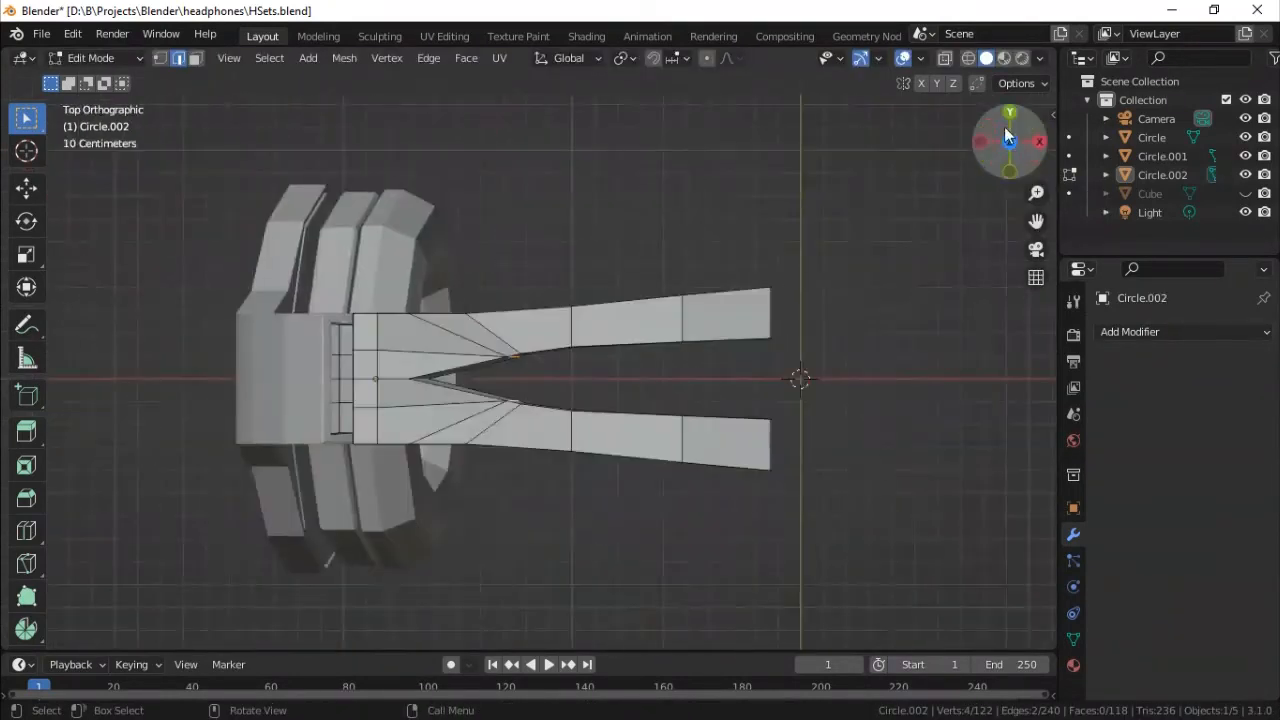
pyautogui.press('g')
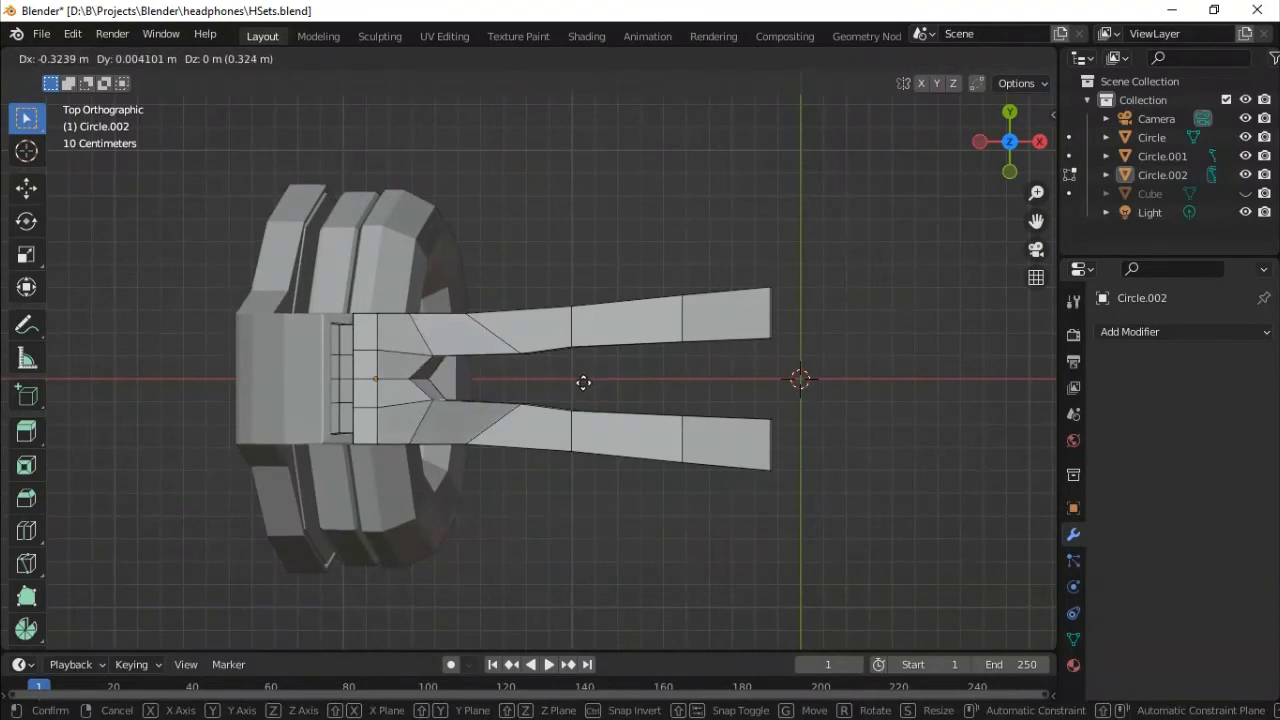
pyautogui.click(583, 380)
# Lower the two moved fork edges about 0.024 m along Z to sit on the band's curve, and scale them along Y.
pyautogui.click(1009, 171)
pyautogui.press('g')
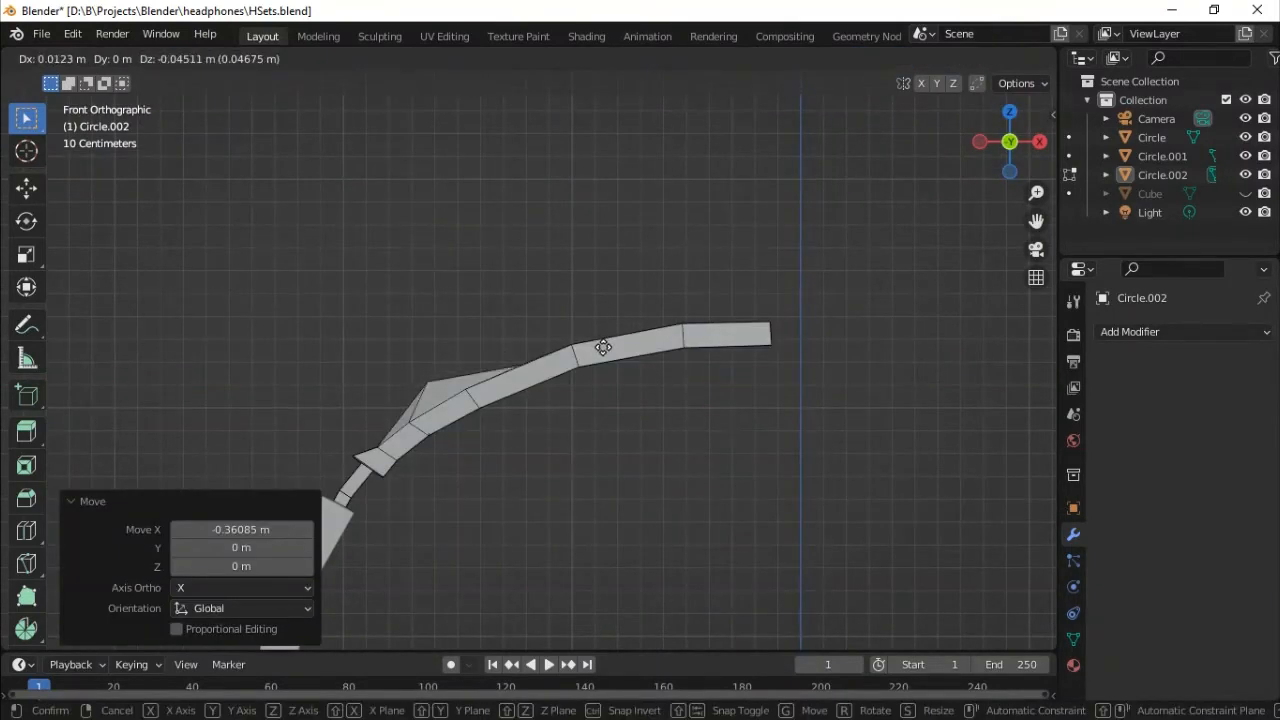
pyautogui.press('z')
pyautogui.click(603, 349)
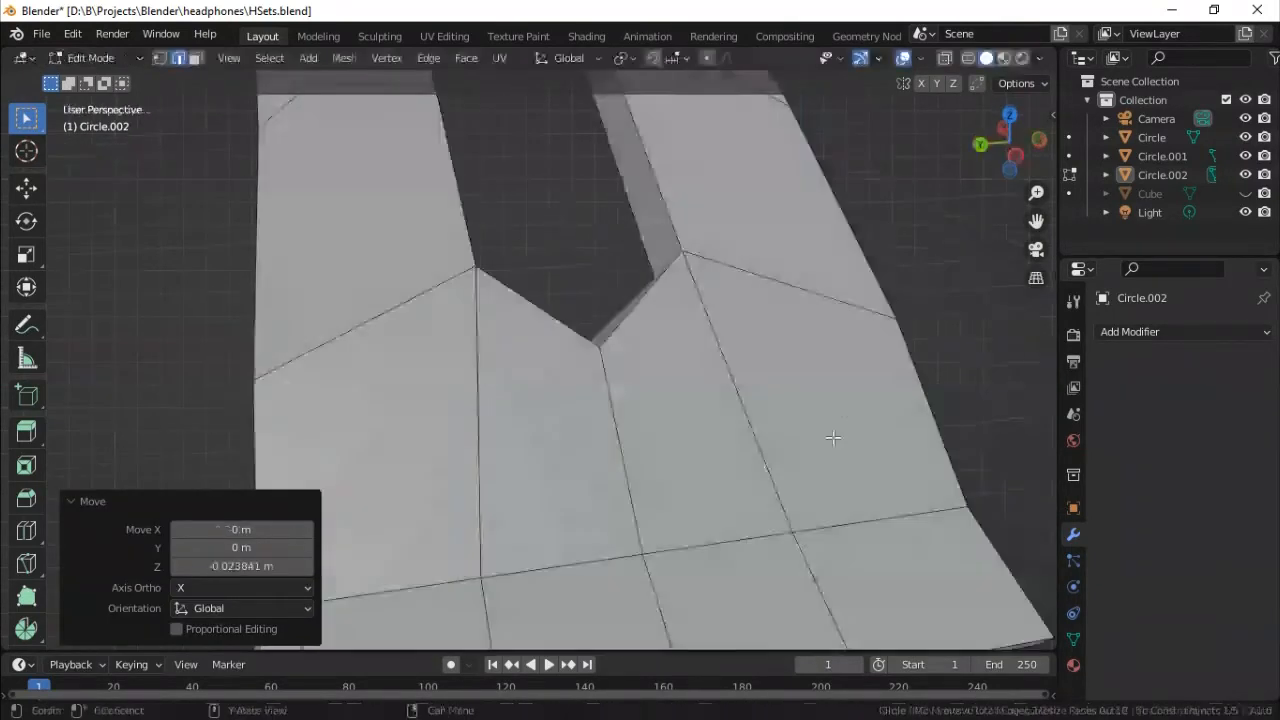
pyautogui.press('s')
pyautogui.press('y')
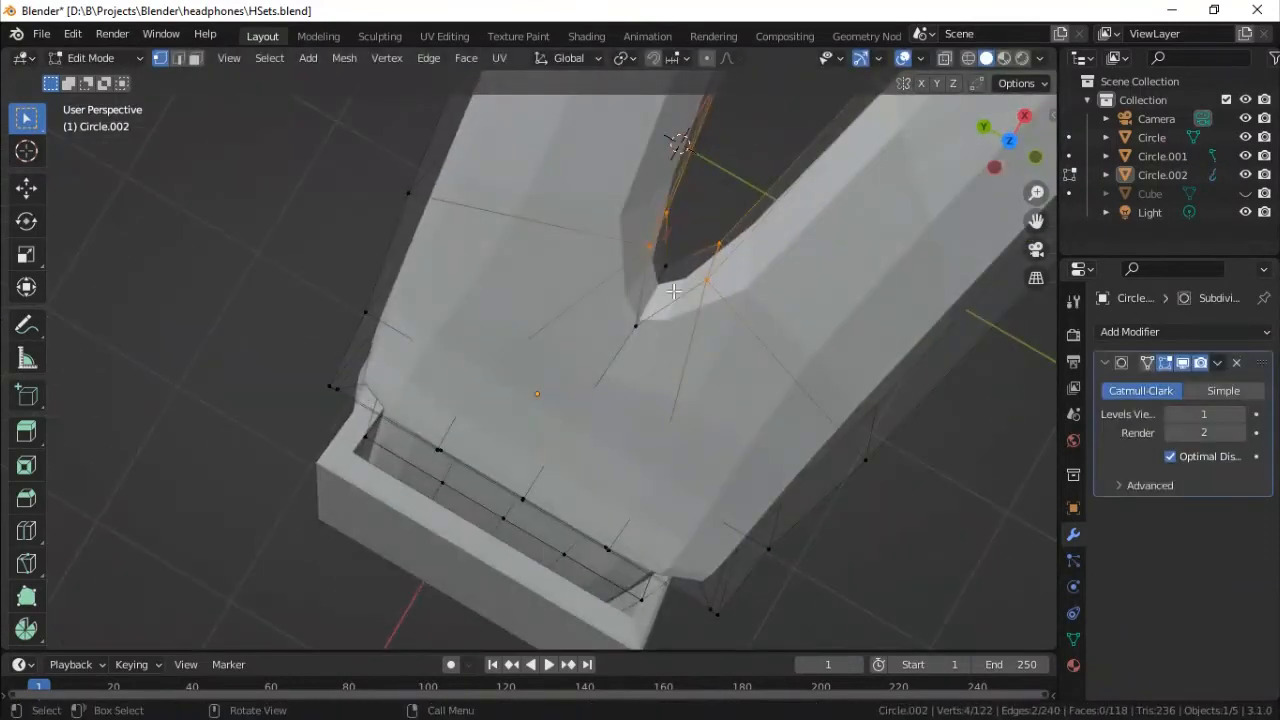
# Reposition the individual vertices around the fork's crotch, moving them along Z to even out the junction.
pyautogui.click(676, 287)
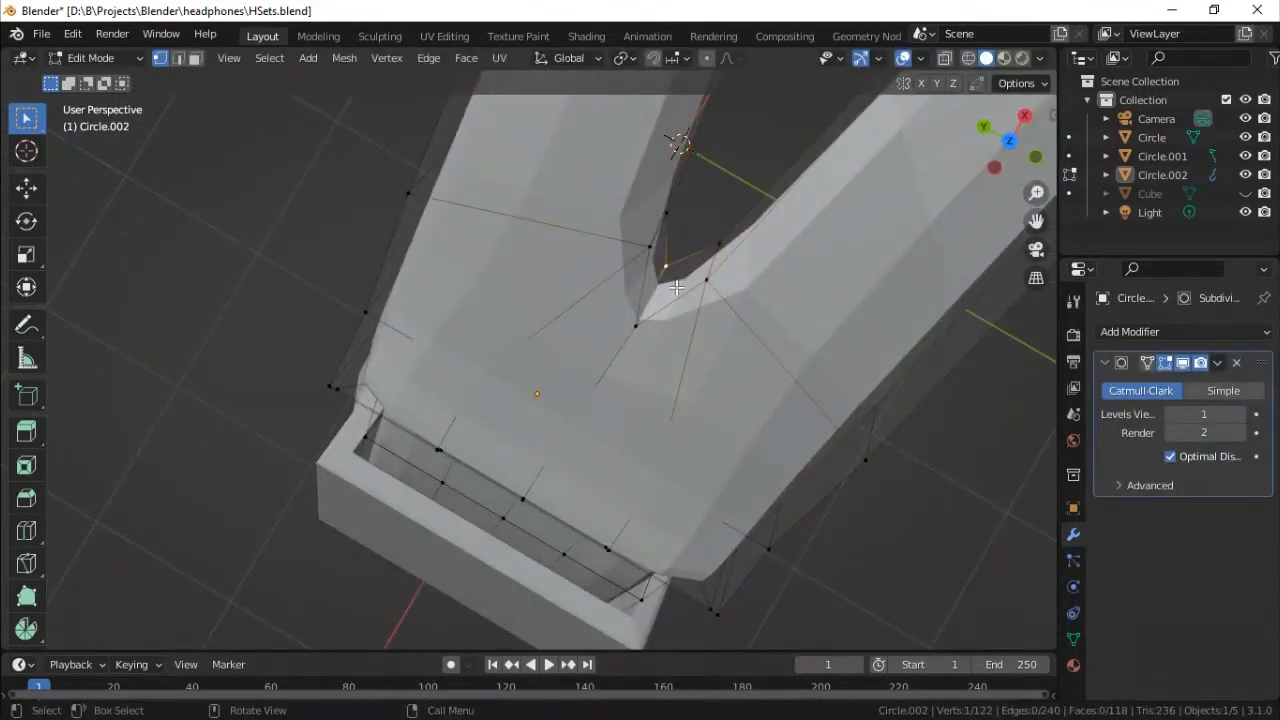
pyautogui.press('g')
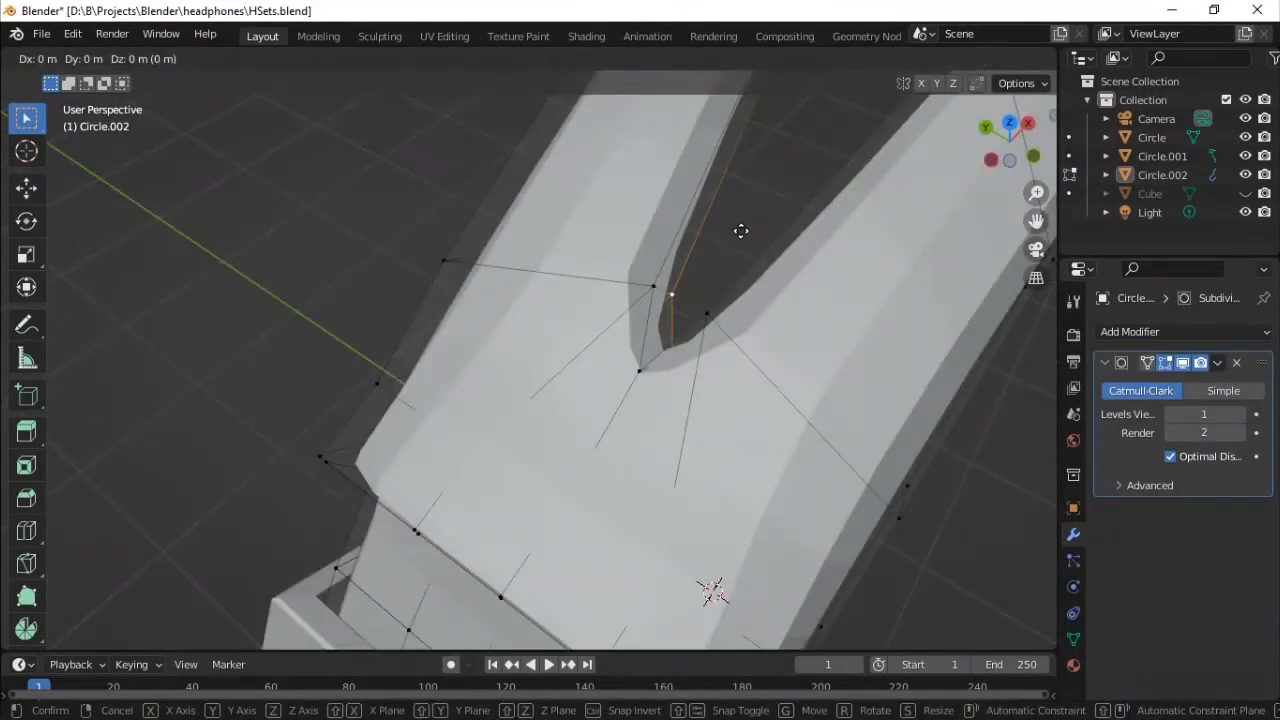
pyautogui.press('g')
pyautogui.press('z')
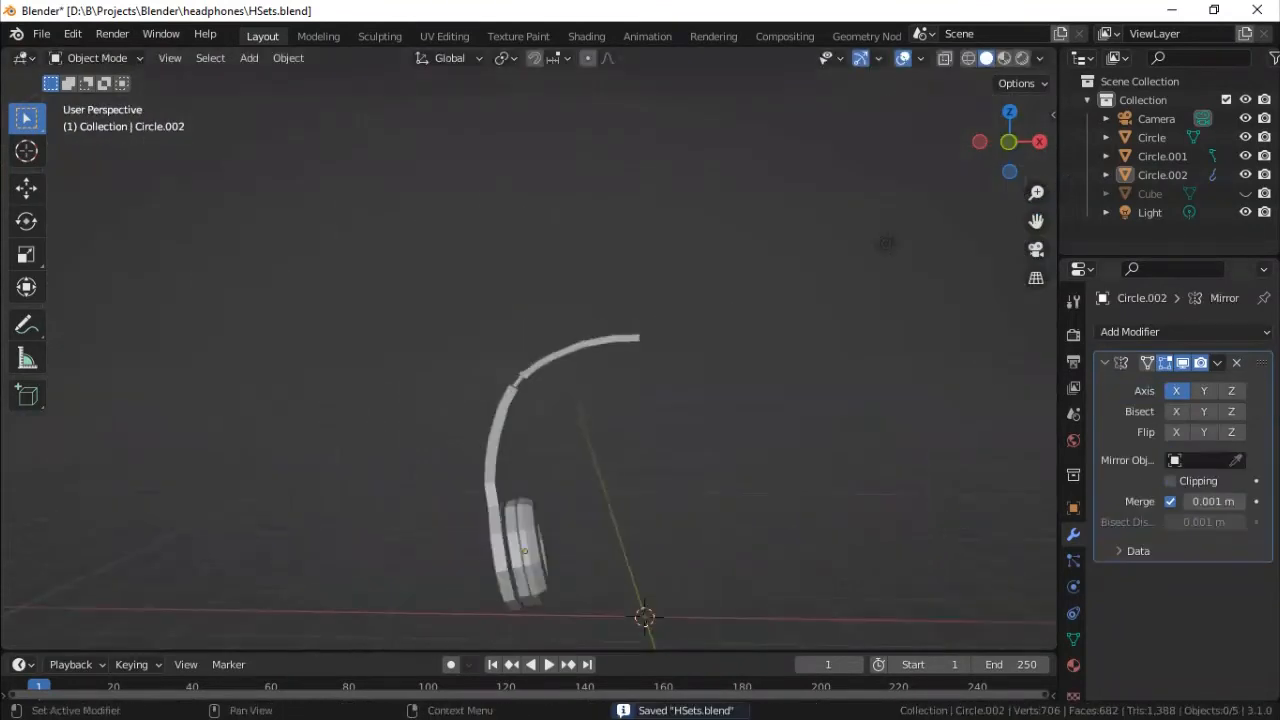
# Set the Cube as the insert's mirror object, enable Clipping, and move the prong ends onto the mirror plane.
pyautogui.click(1245, 193)
pyautogui.click(1238, 460)
pyautogui.click(677, 572)
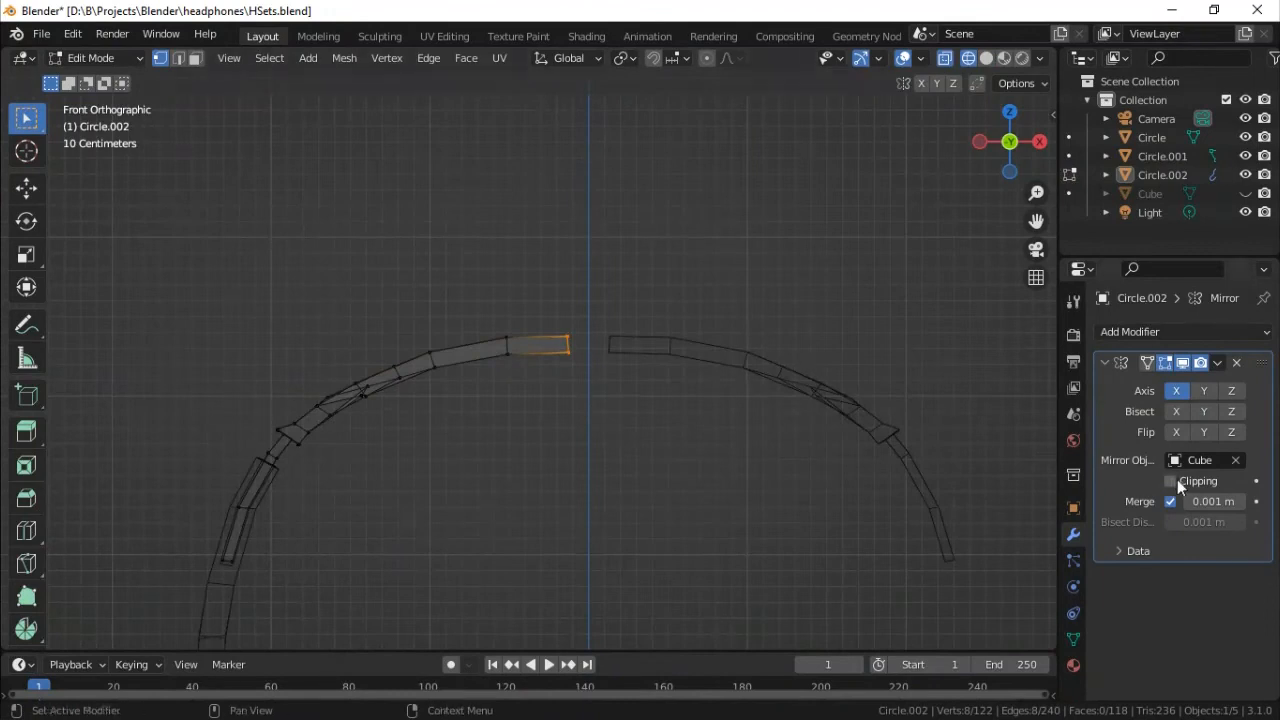
pyautogui.press('g')
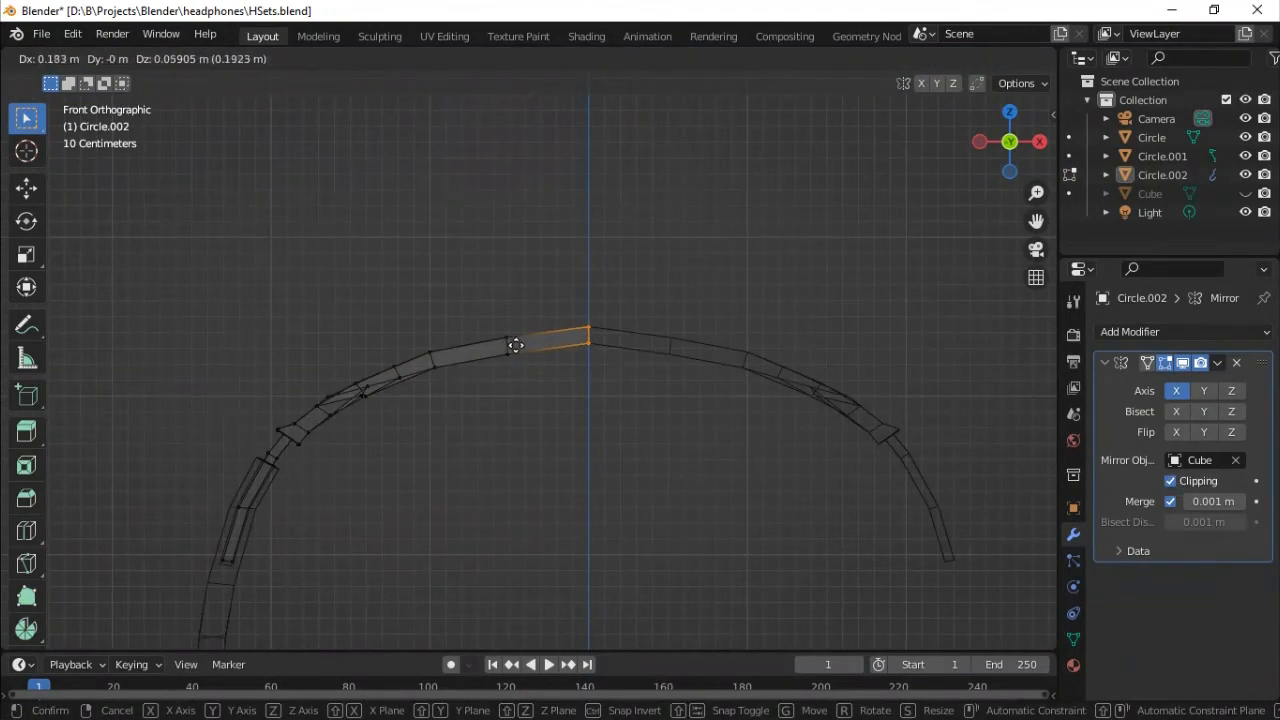
pyautogui.click(521, 350)
# Widen the gap between the prongs by scaling their inner edges by about 1.42 along Y, and adjust the spacing again along Y.
pyautogui.moveTo(521, 350); pyautogui.dragTo(503, 440, button='middle')
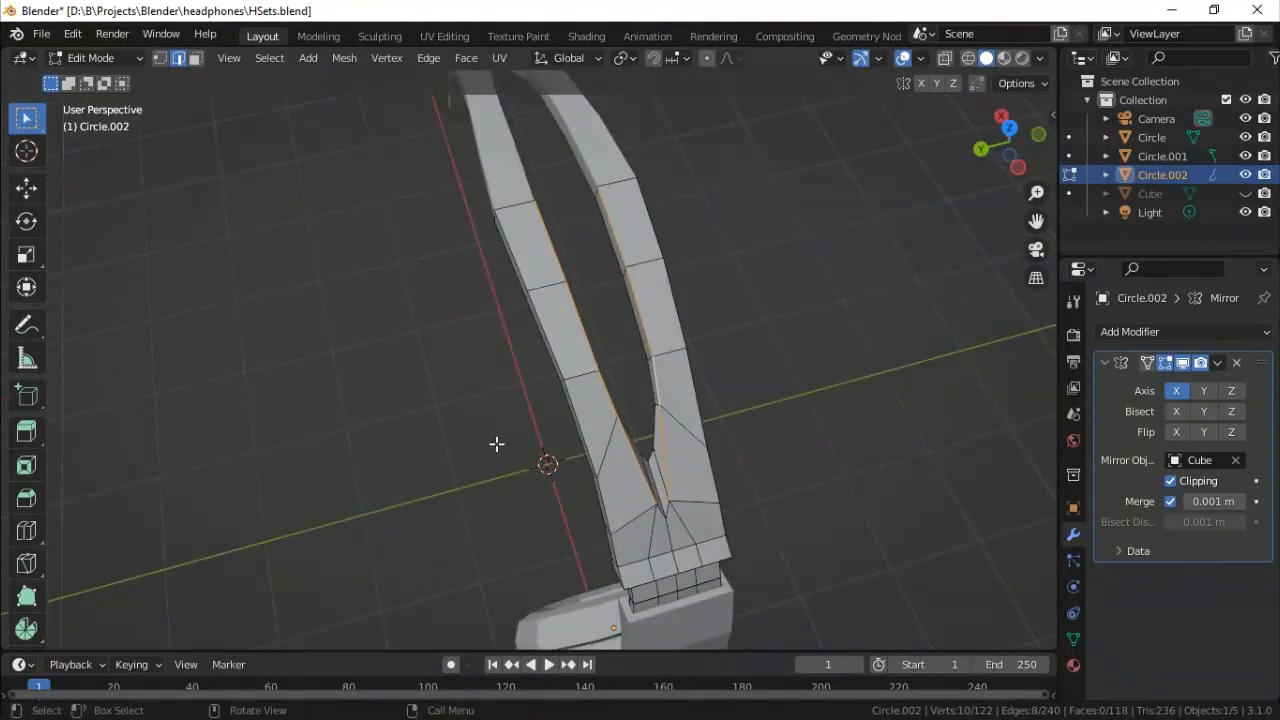
pyautogui.press('s')
pyautogui.press('y')
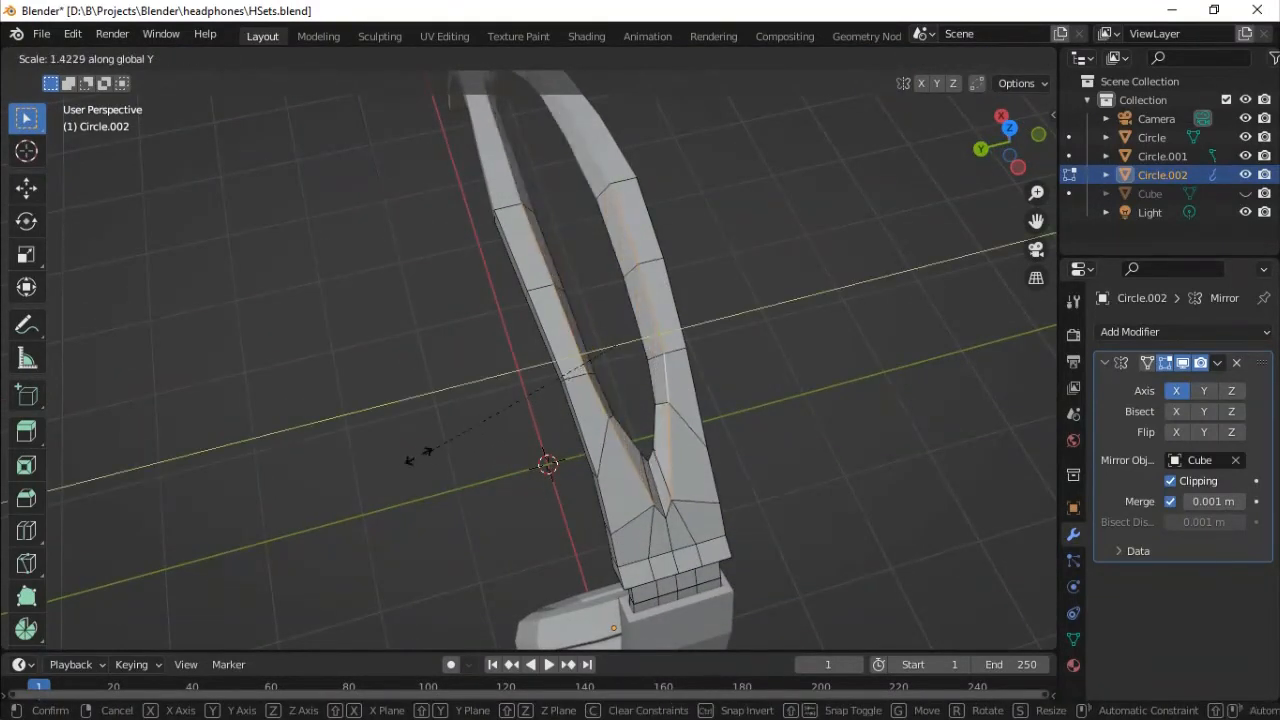
pyautogui.click(420, 451)
pyautogui.moveTo(420, 451); pyautogui.dragTo(509, 354, button='middle')
pyautogui.press('s')
pyautogui.press('y')
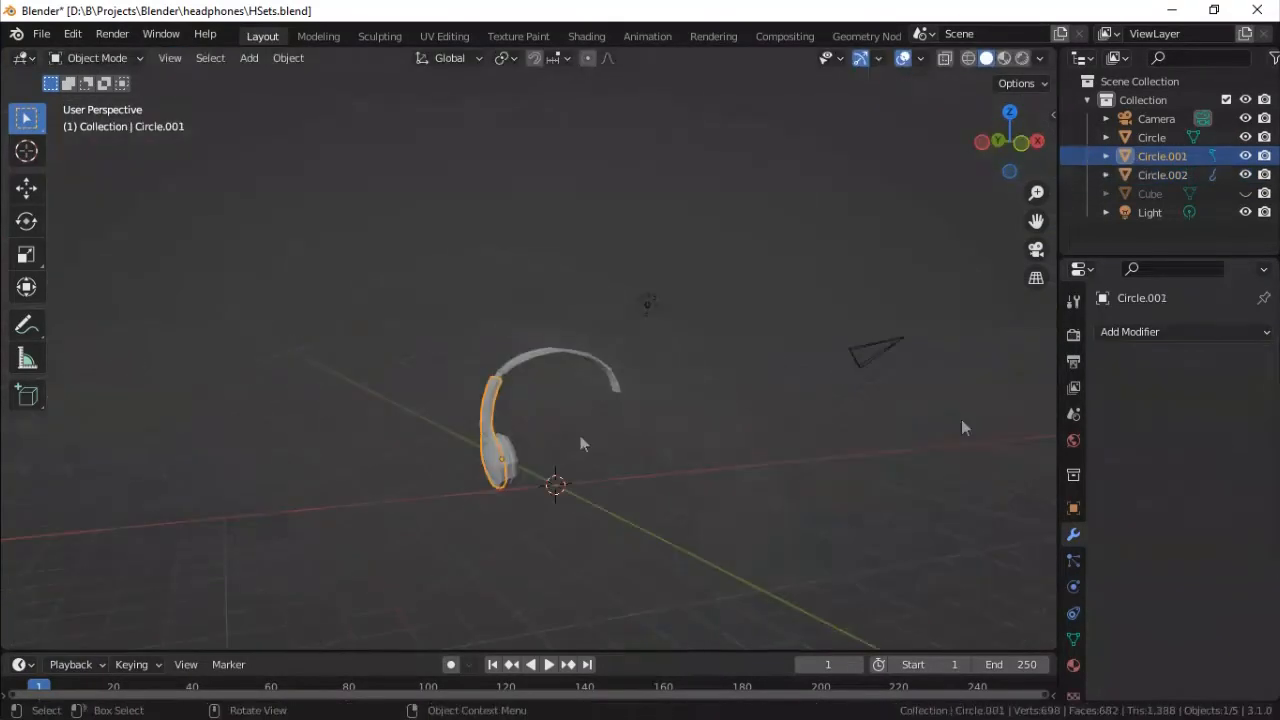
# Add a Mirror modifier to the outer cover with its curved band, using the unhidden Cube as the mirror object.
pyautogui.click(1175, 331)
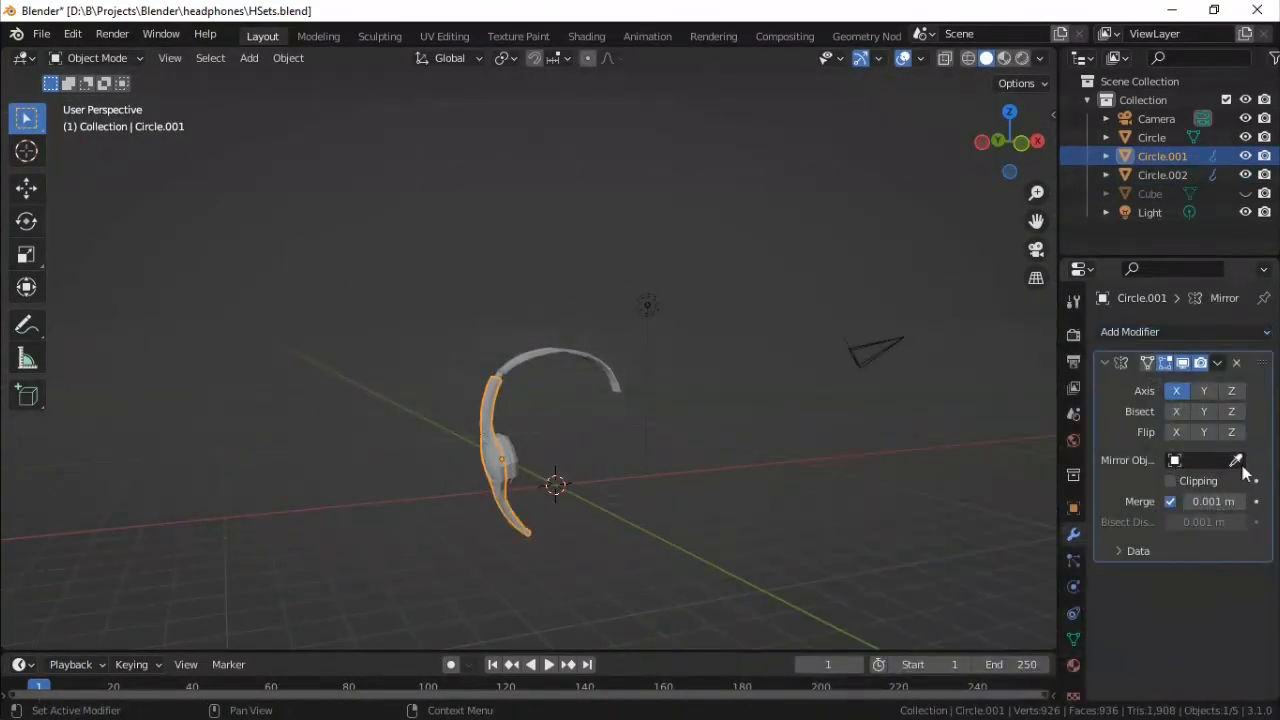
pyautogui.click(1245, 193)
pyautogui.click(1236, 460)
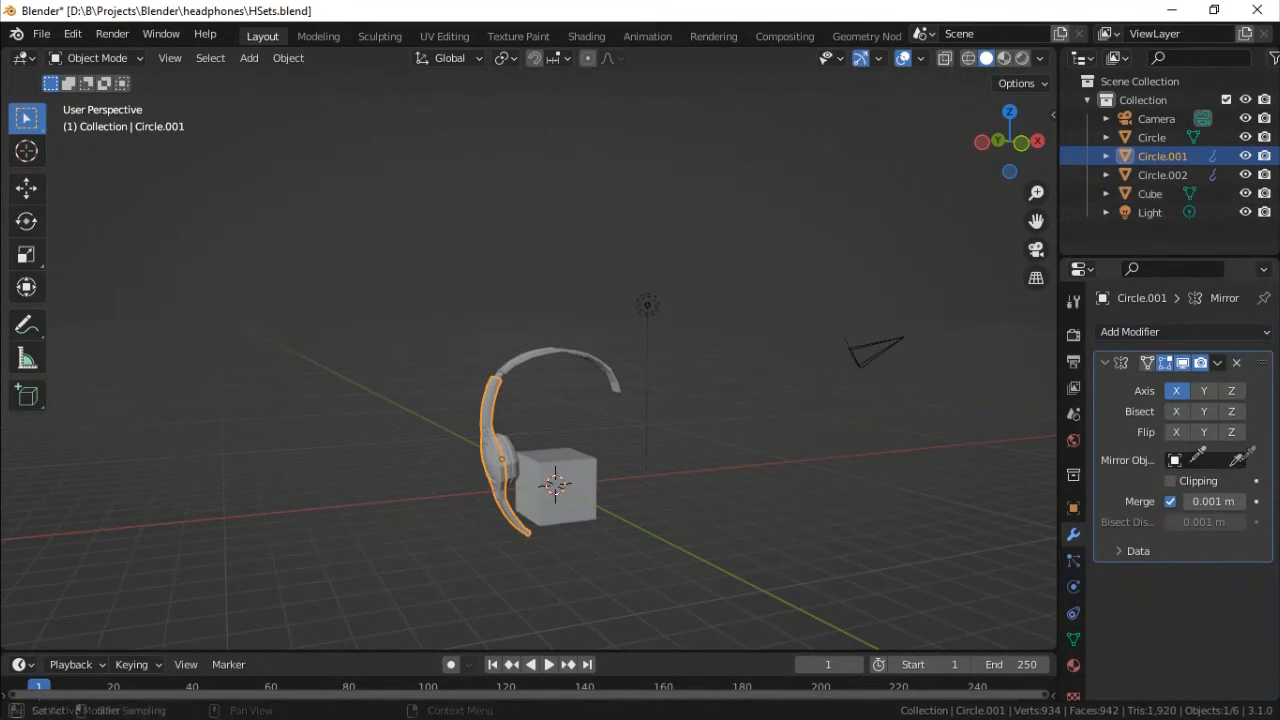
pyautogui.click(565, 522)
# Add a Mirror modifier to the ear cup, using the Cube as the mirror object.
pyautogui.moveTo(686, 428); pyautogui.dragTo(495, 450, button='middle')
pyautogui.click(492, 450)
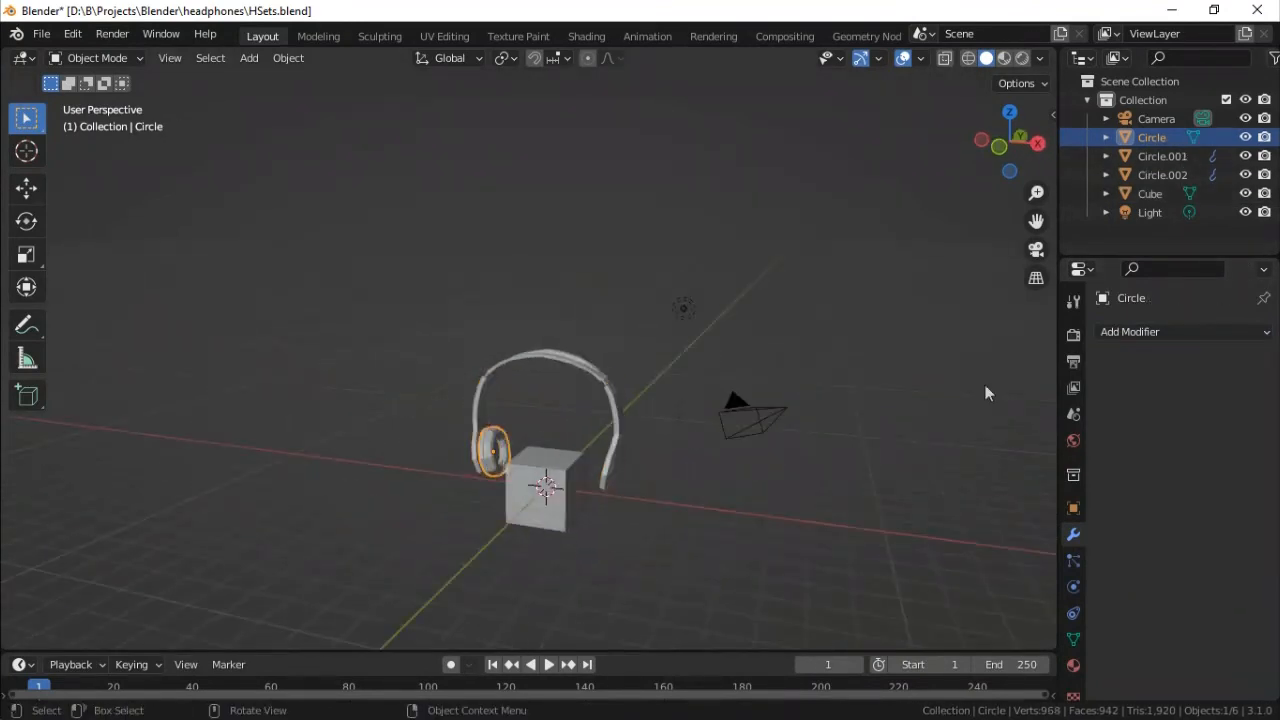
pyautogui.click(1175, 331)
pyautogui.click(887, 552)
pyautogui.click(1236, 460)
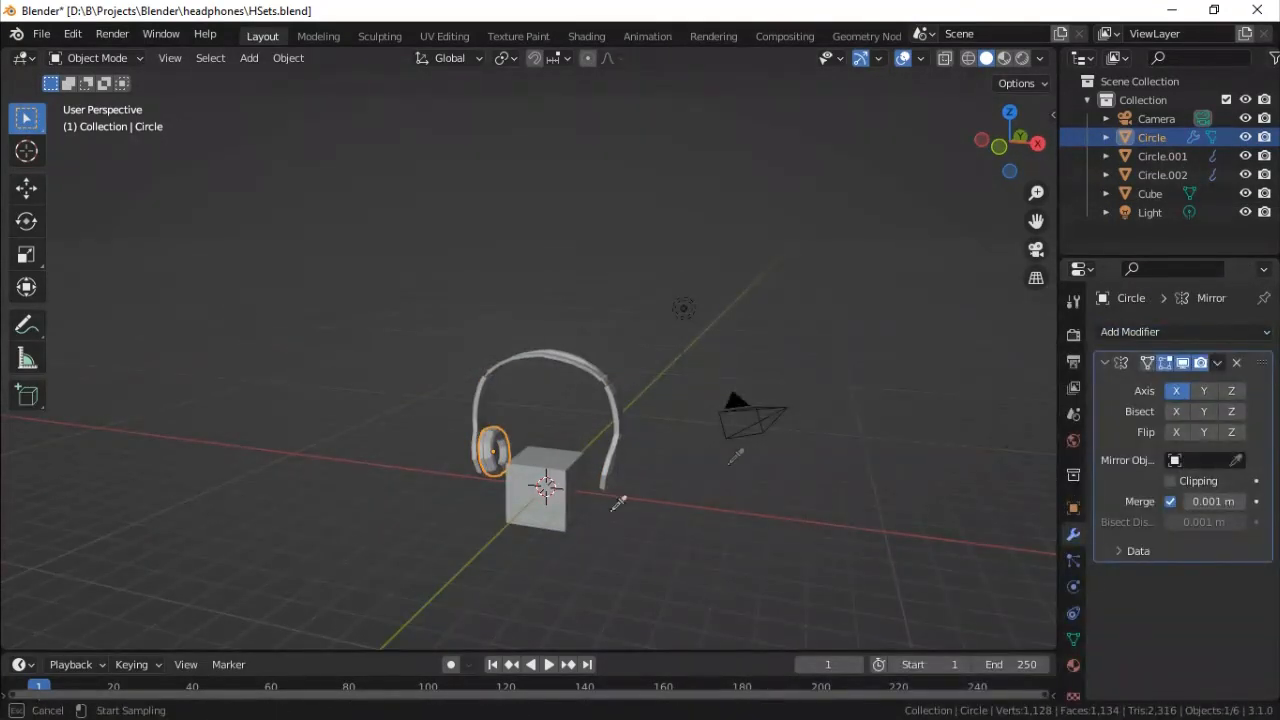
pyautogui.click(560, 508)
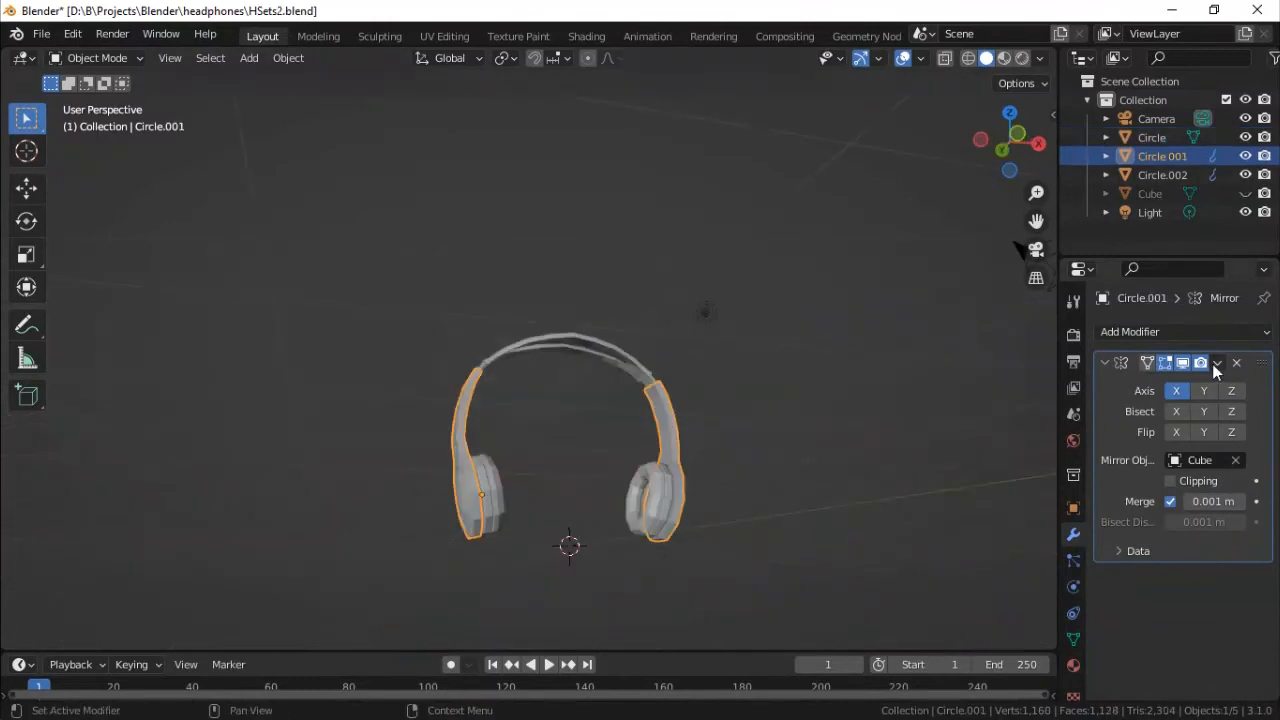
# Apply the Mirror modifiers on the outer cover and on the forked headband insert.
pyautogui.click(1217, 362)
pyautogui.click(1128, 383)
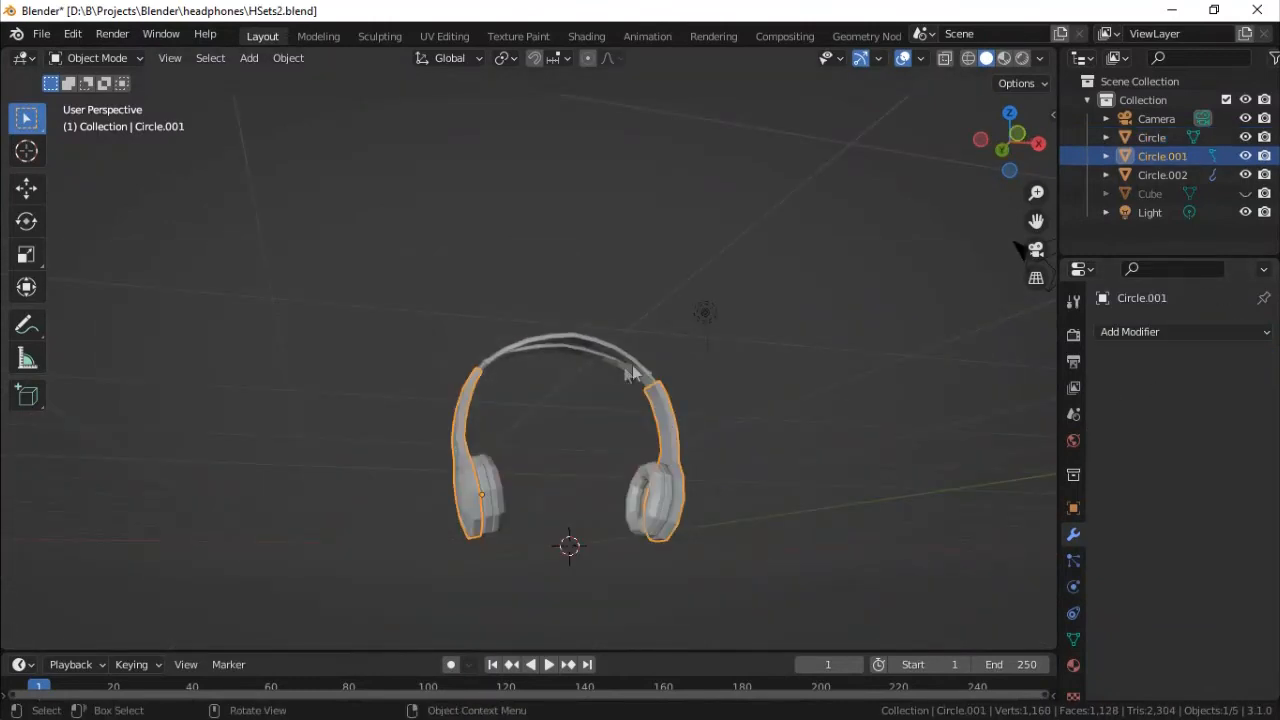
pyautogui.click(630, 372)
pyautogui.moveTo(712, 394); pyautogui.dragTo(830, 441, button='middle')
pyautogui.click(1219, 365)
pyautogui.click(1123, 383)
# Add a plane at the world origin and scale it by 100 as a ground surface beneath the headphones.
pyautogui.click(249, 57)
pyautogui.moveTo(320, 80)
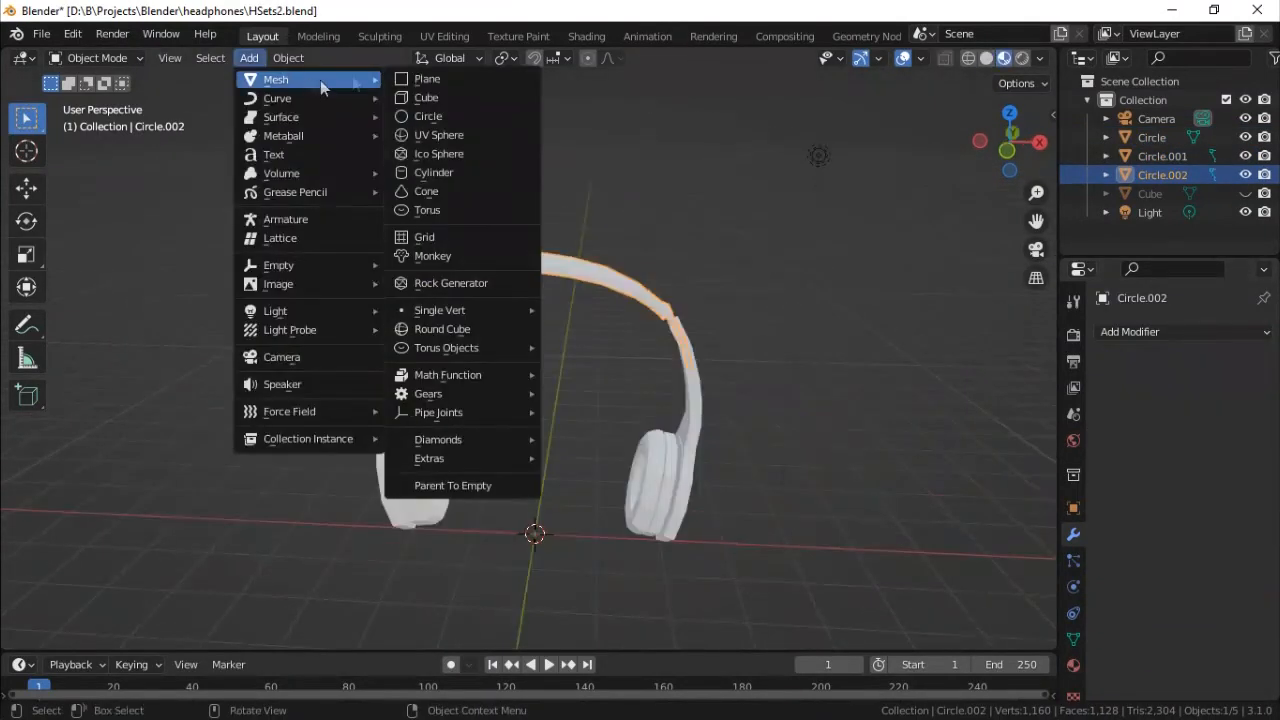
pyautogui.click(438, 77)
pyautogui.write('00')
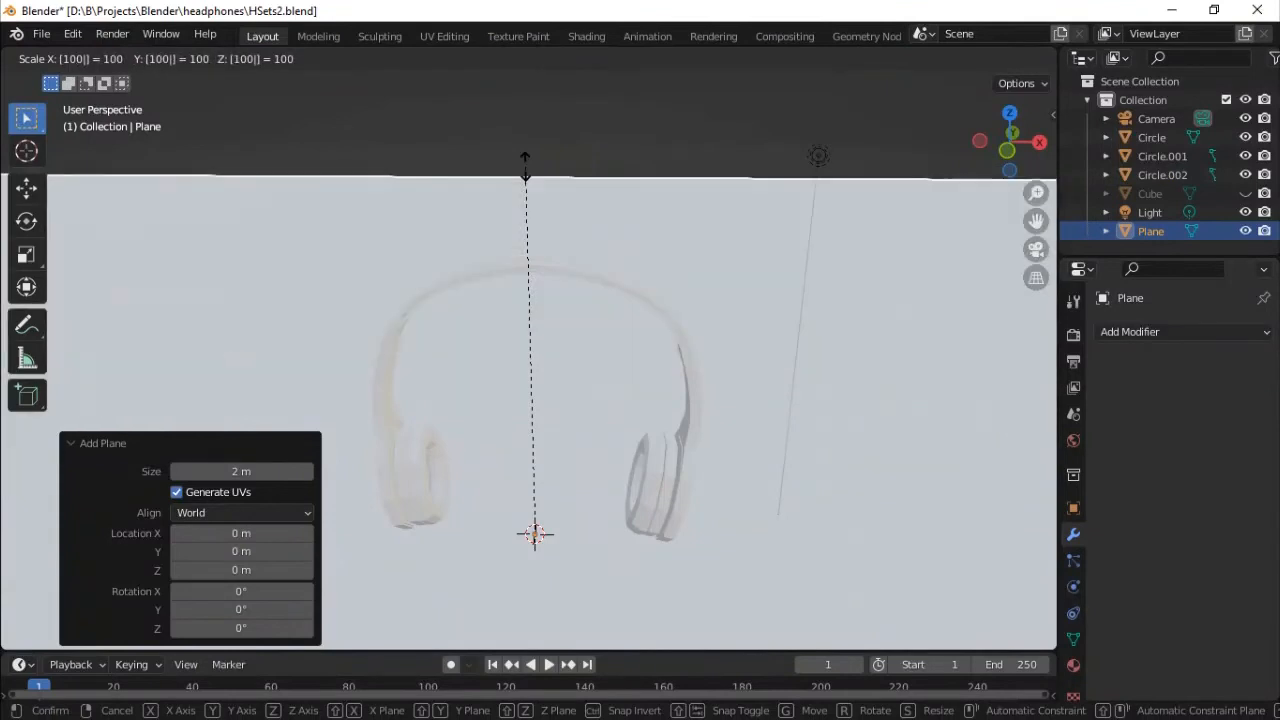
pyautogui.press('Return')
# Edit the plane's mesh and move its far edge along Z to shape a backdrop behind the headphones.
pyautogui.click(97, 57)
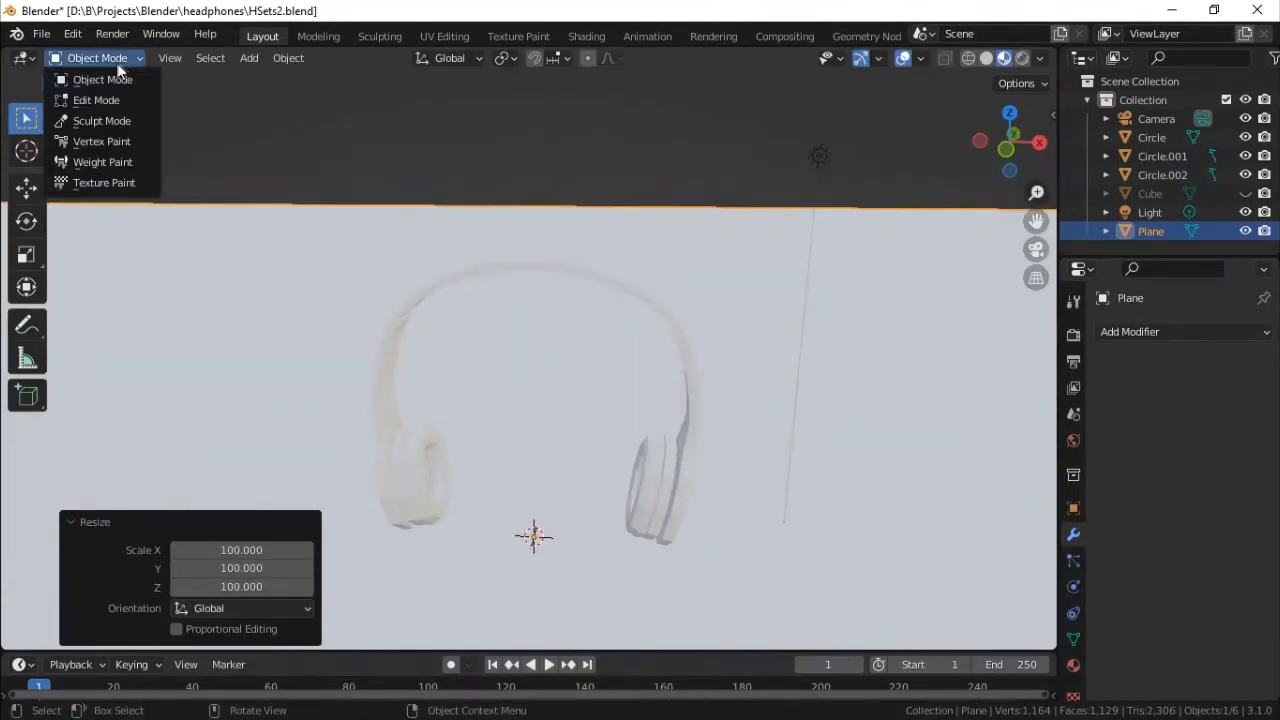
pyautogui.click(90, 104)
pyautogui.press('g')
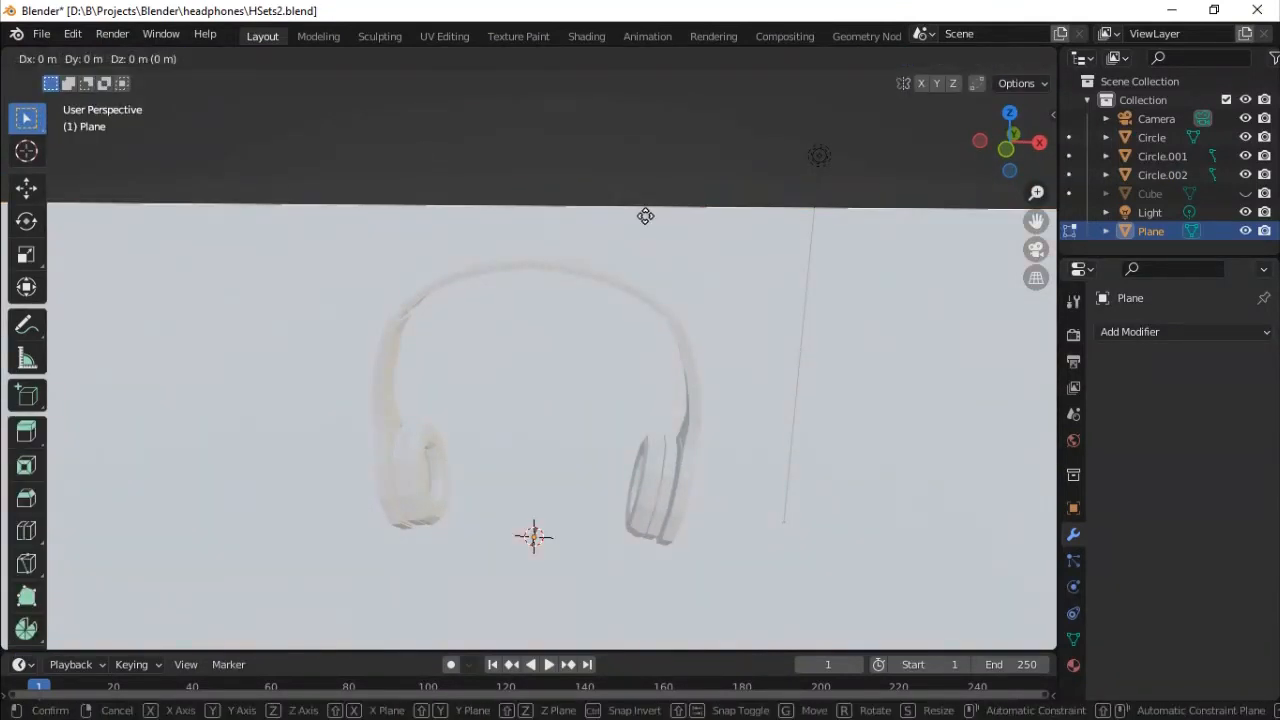
pyautogui.press('z')
pyautogui.rightClick(652, 590)
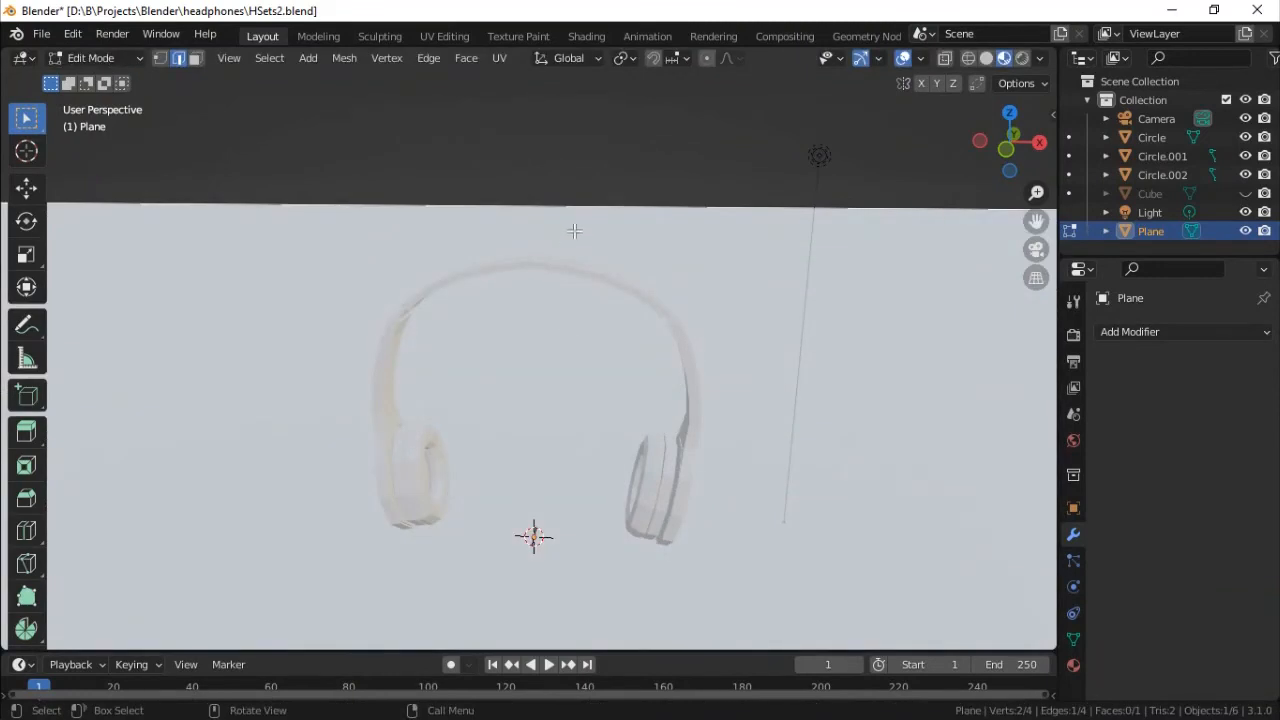
pyautogui.press('g')
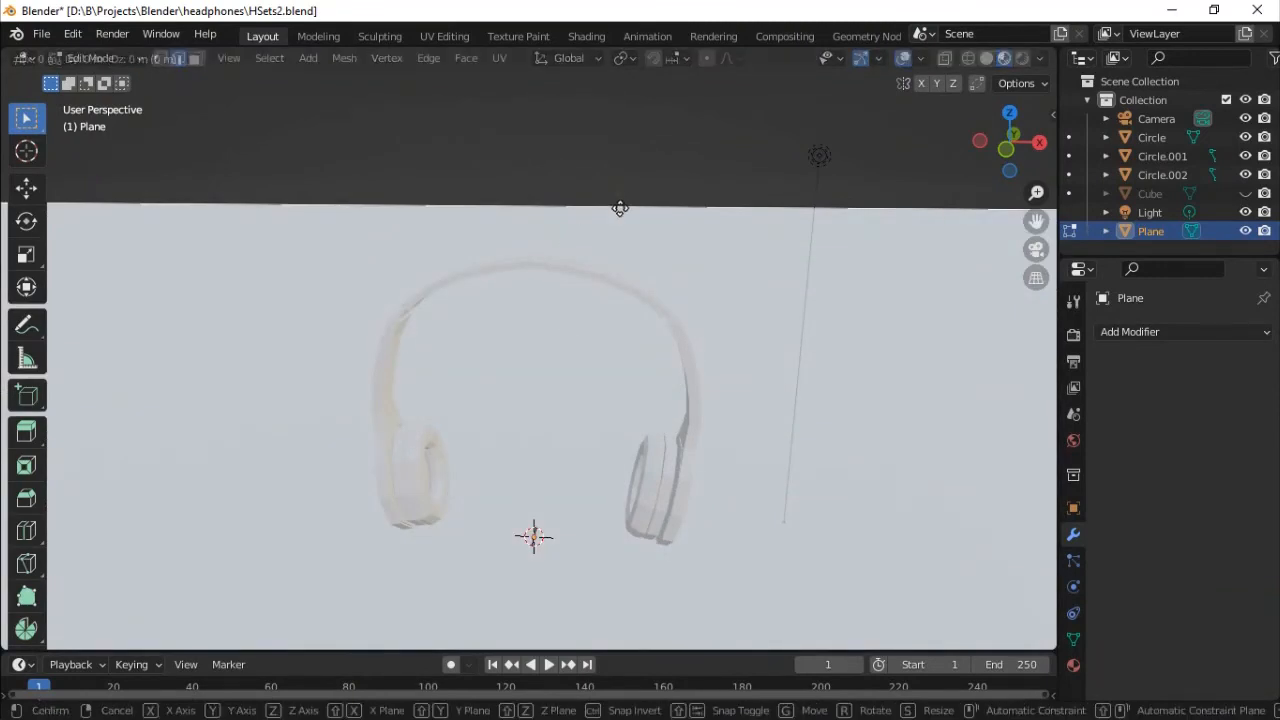
pyautogui.rightClick(626, 181)
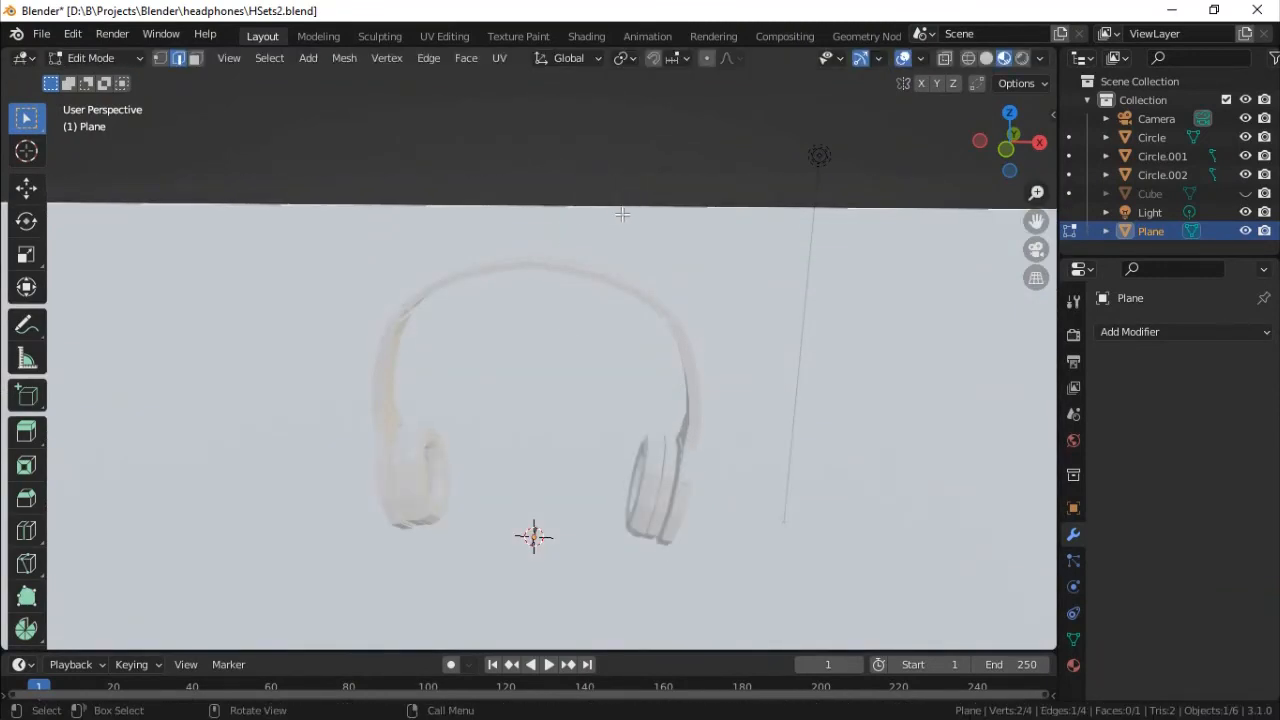
pyautogui.press('g')
pyautogui.press('z')
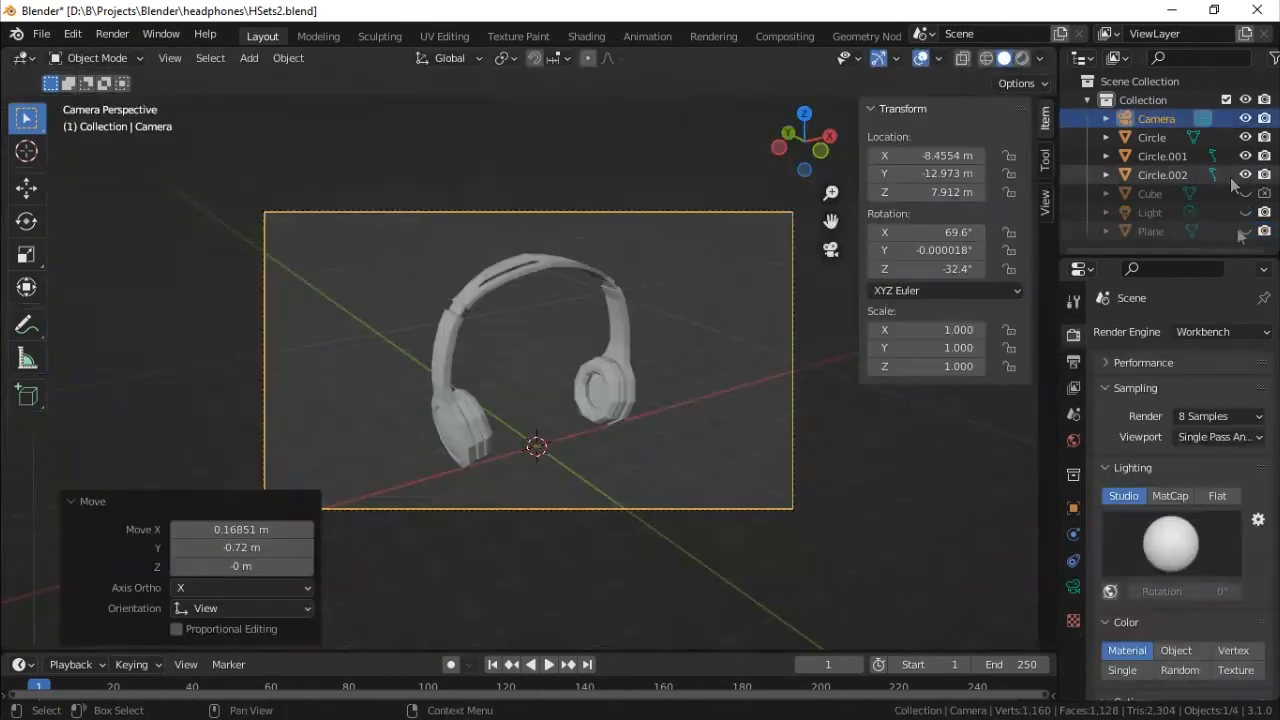
# Render a still image of the headphones from the camera.
pyautogui.click(112, 33)
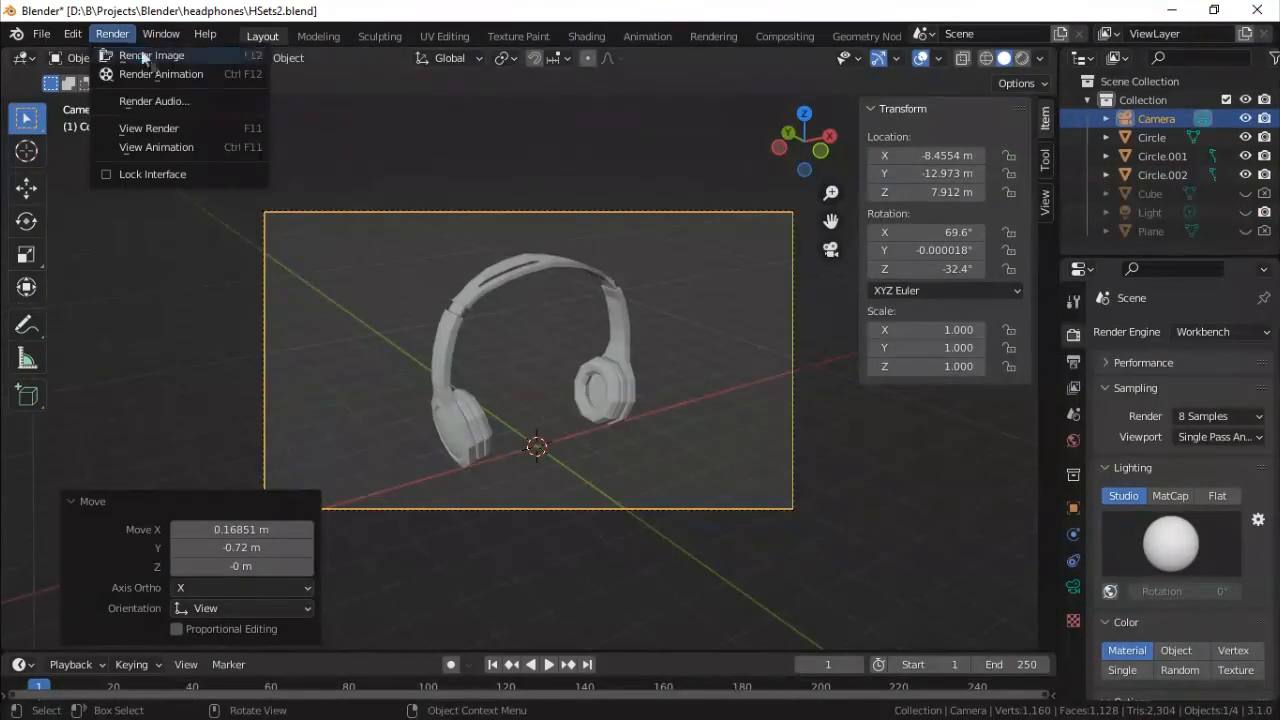
pyautogui.click(150, 52)
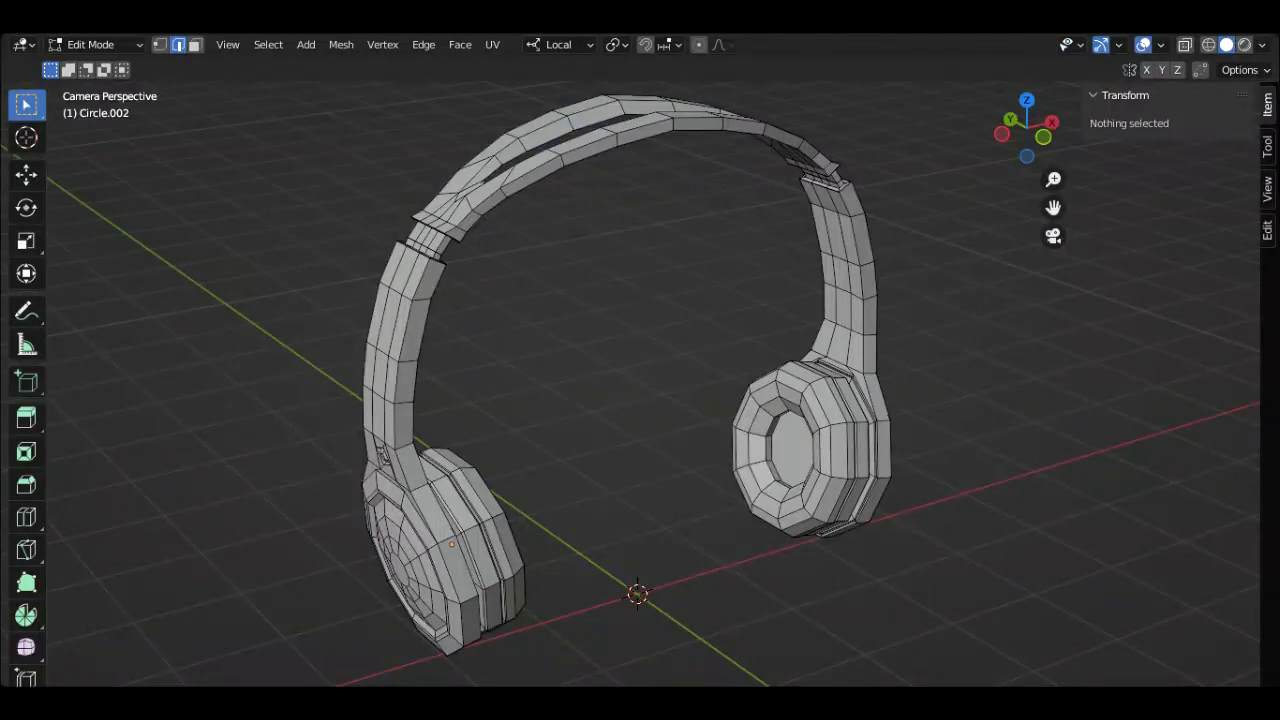